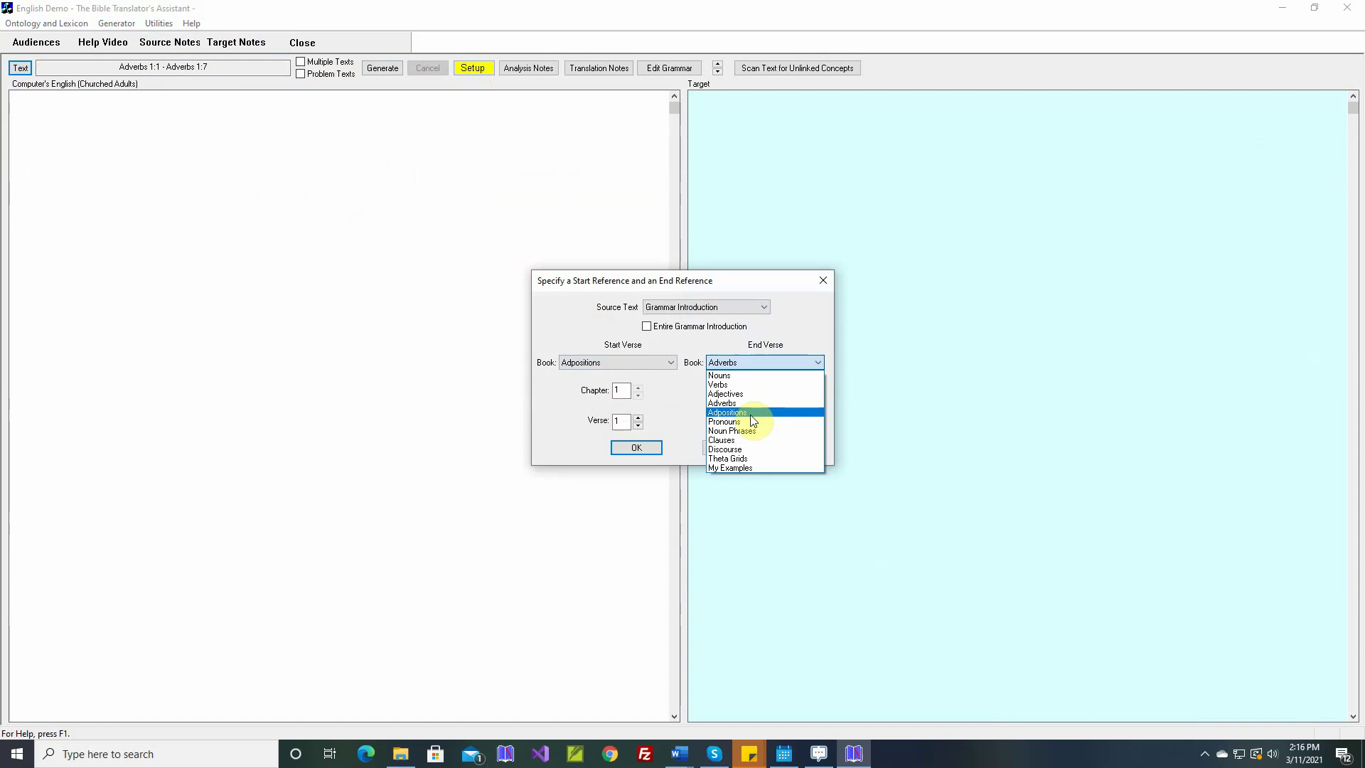
# Set the text range to Adpositions 1:1 through Adpositions 1:21 and generate its target text.
pyautogui.click(750, 413)
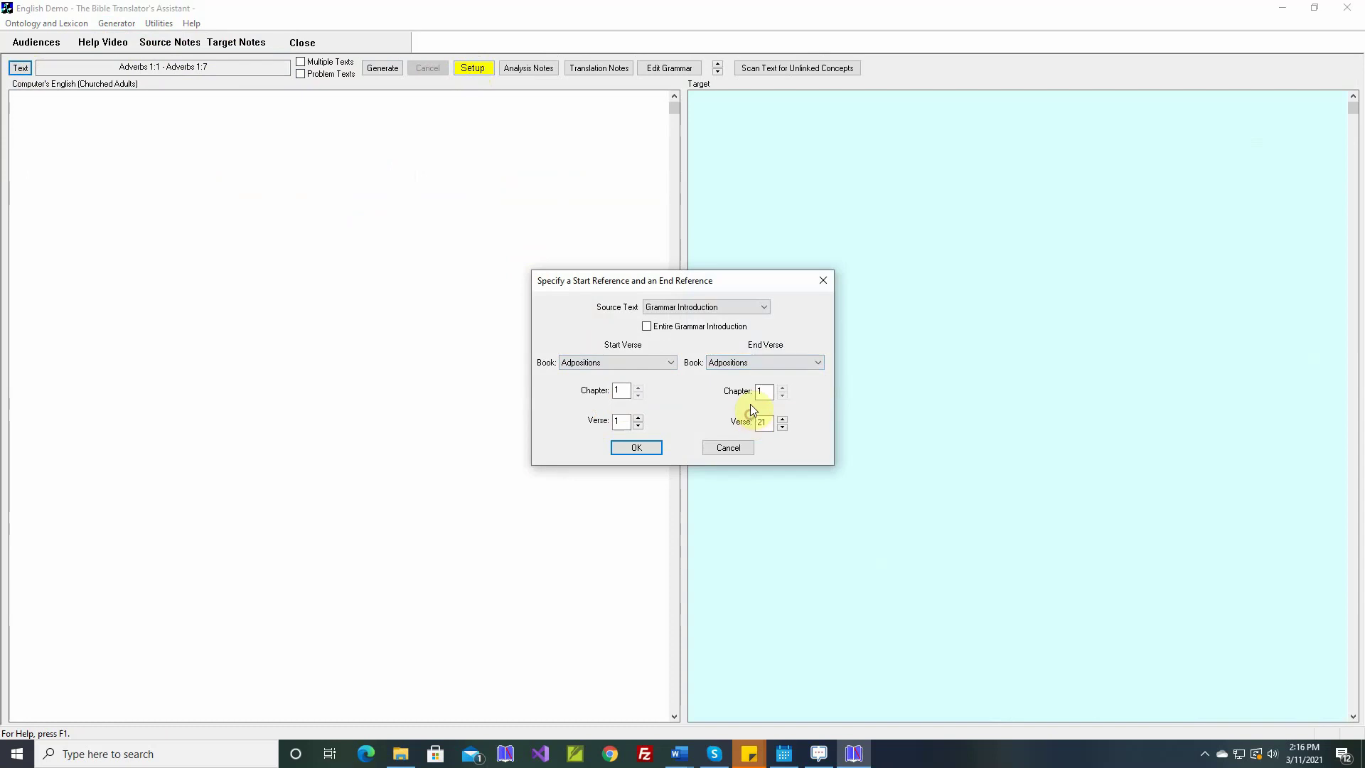
pyautogui.click(637, 450)
pyautogui.click(386, 68)
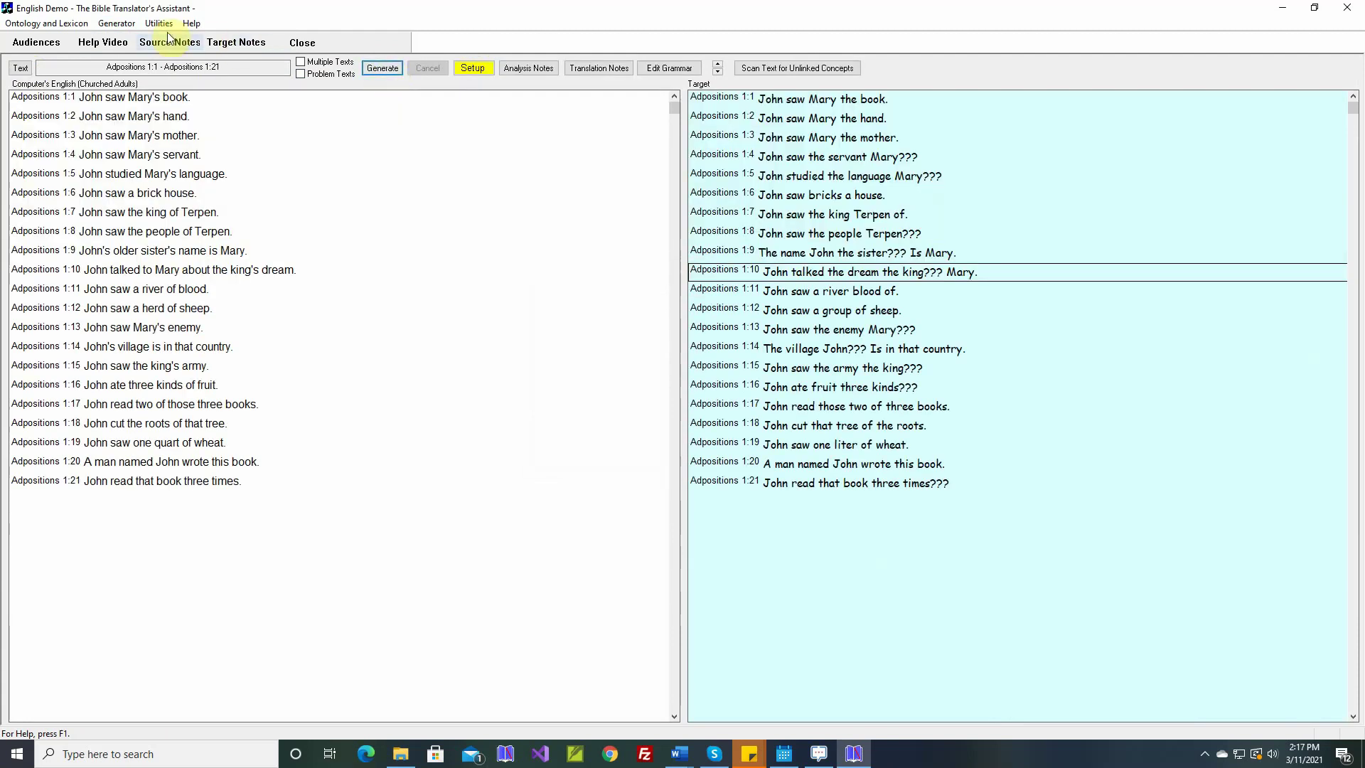
# Open the Export / Edit / Search Target Text view and check the Word document translation of Adpositions 1:1.
pyautogui.click(119, 22)
pyautogui.click(143, 70)
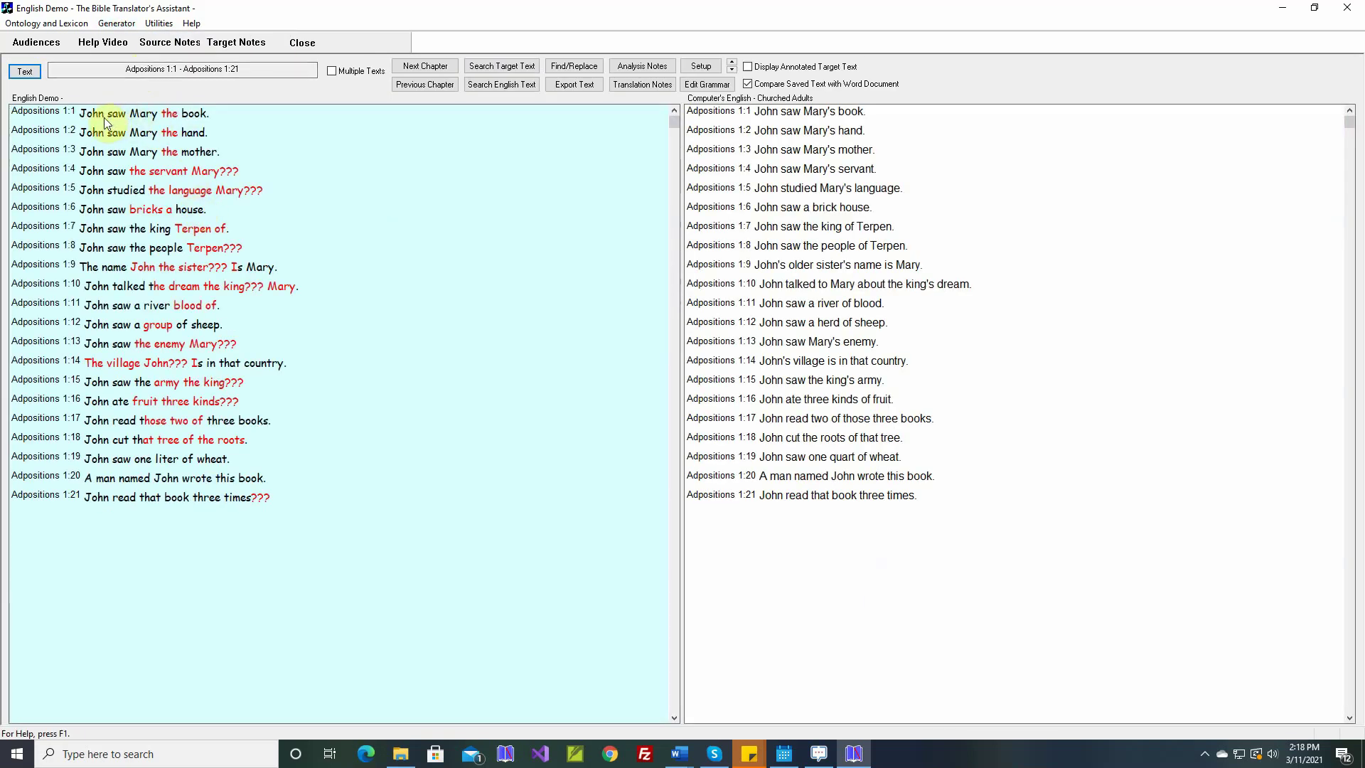
pyautogui.rightClick(169, 113)
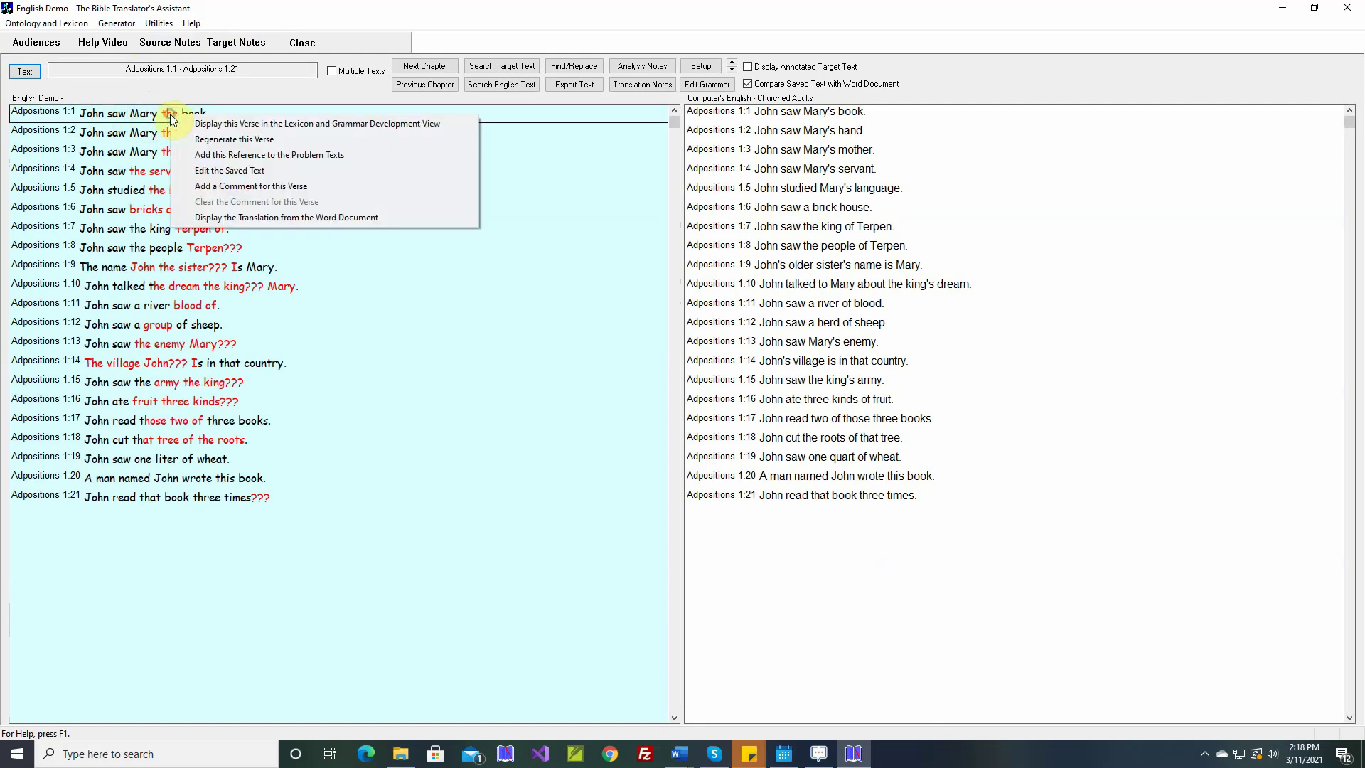
pyautogui.click(238, 218)
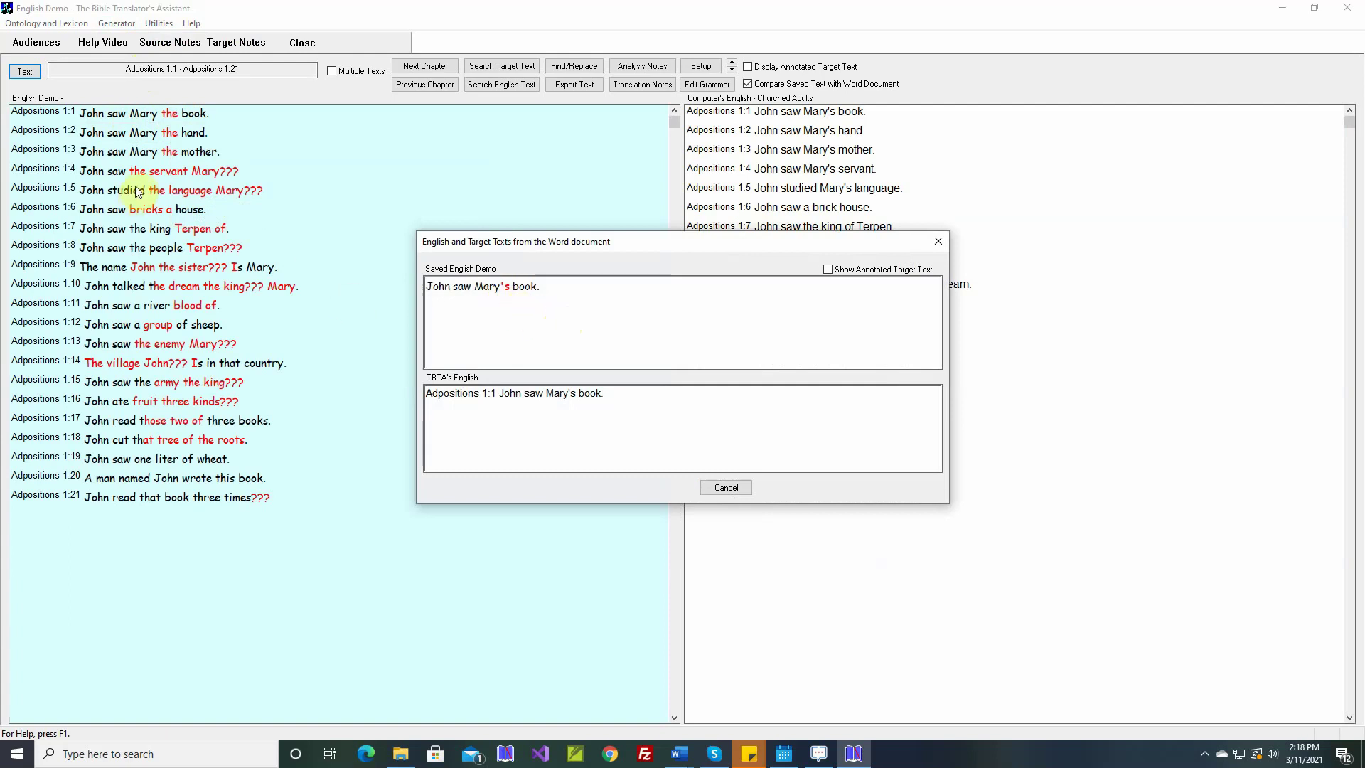
pyautogui.click(726, 488)
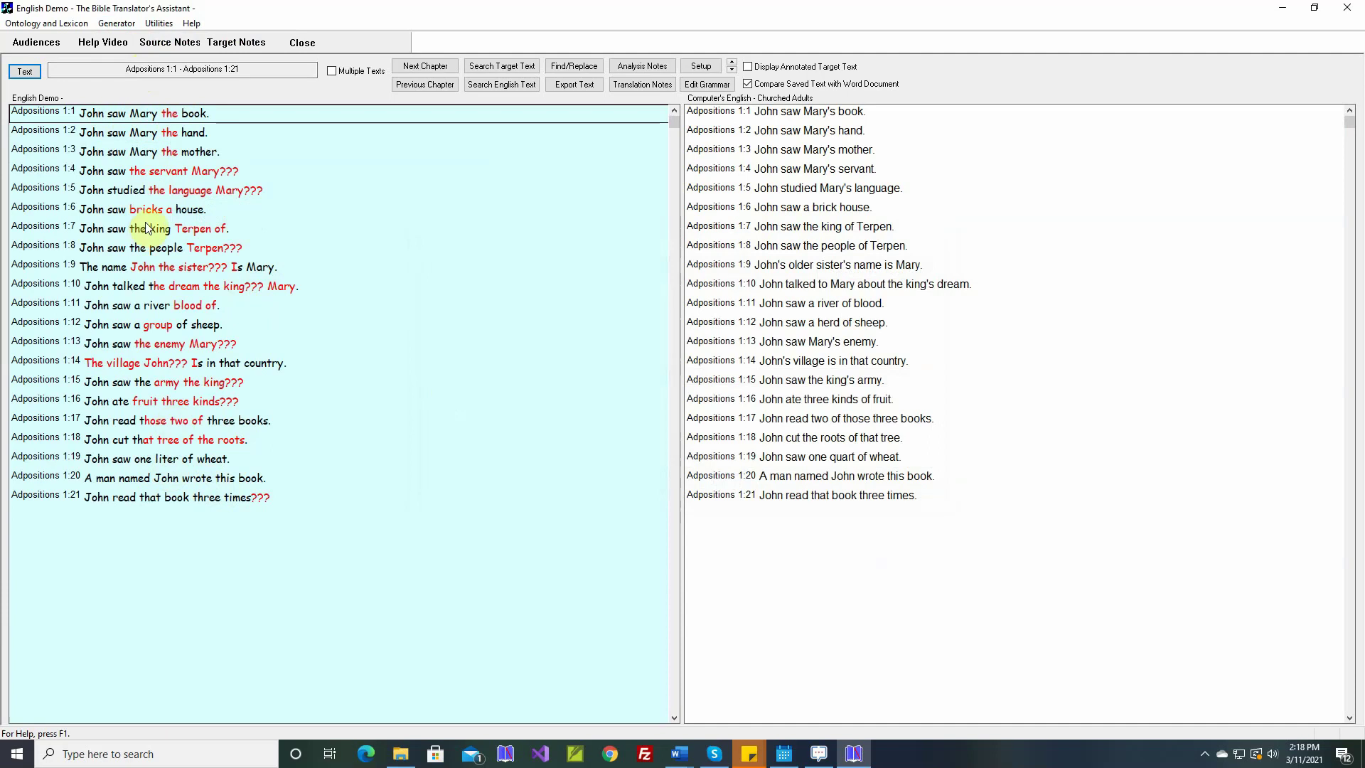
# Display Adpositions 1:1 in the Lexicon and Grammar Development view and inspect the feature changes of the embedded owner noun phrase.
pyautogui.rightClick(184, 118)
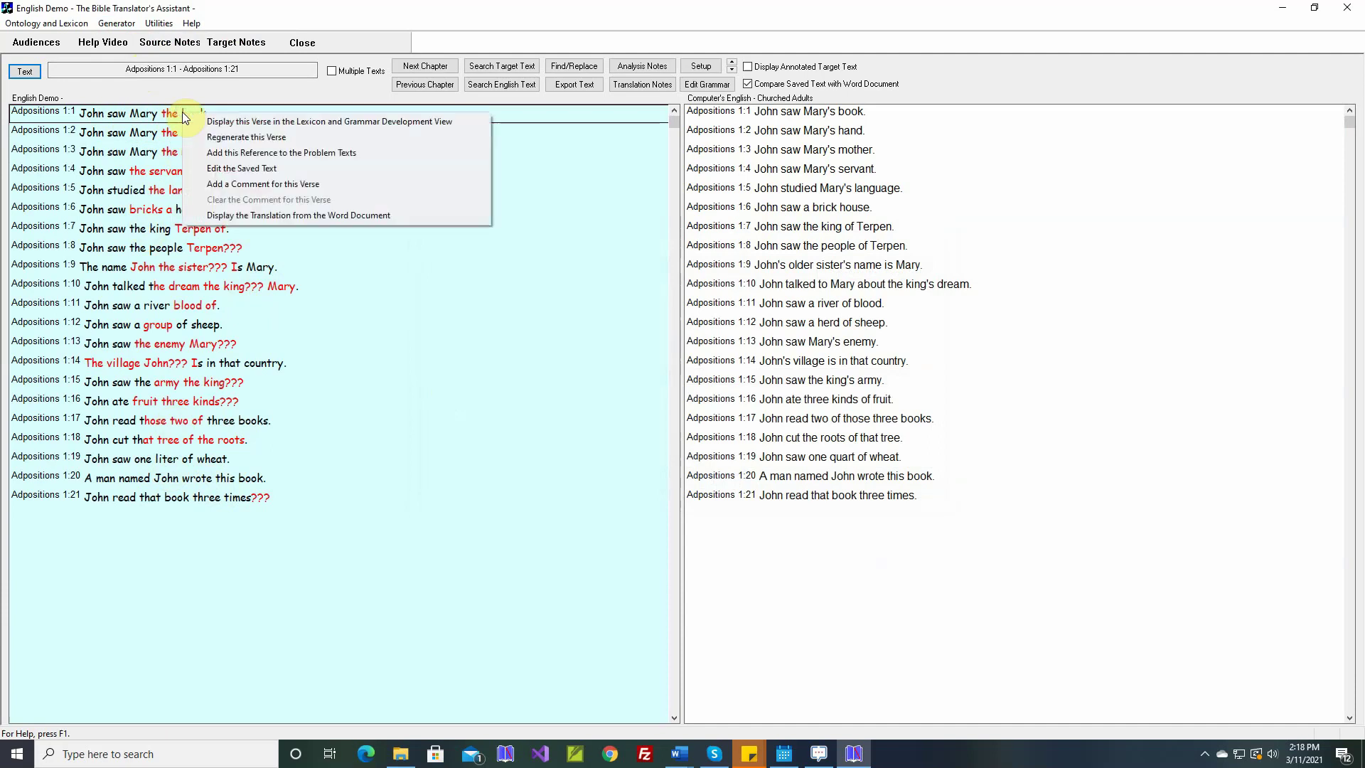
pyautogui.click(200, 121)
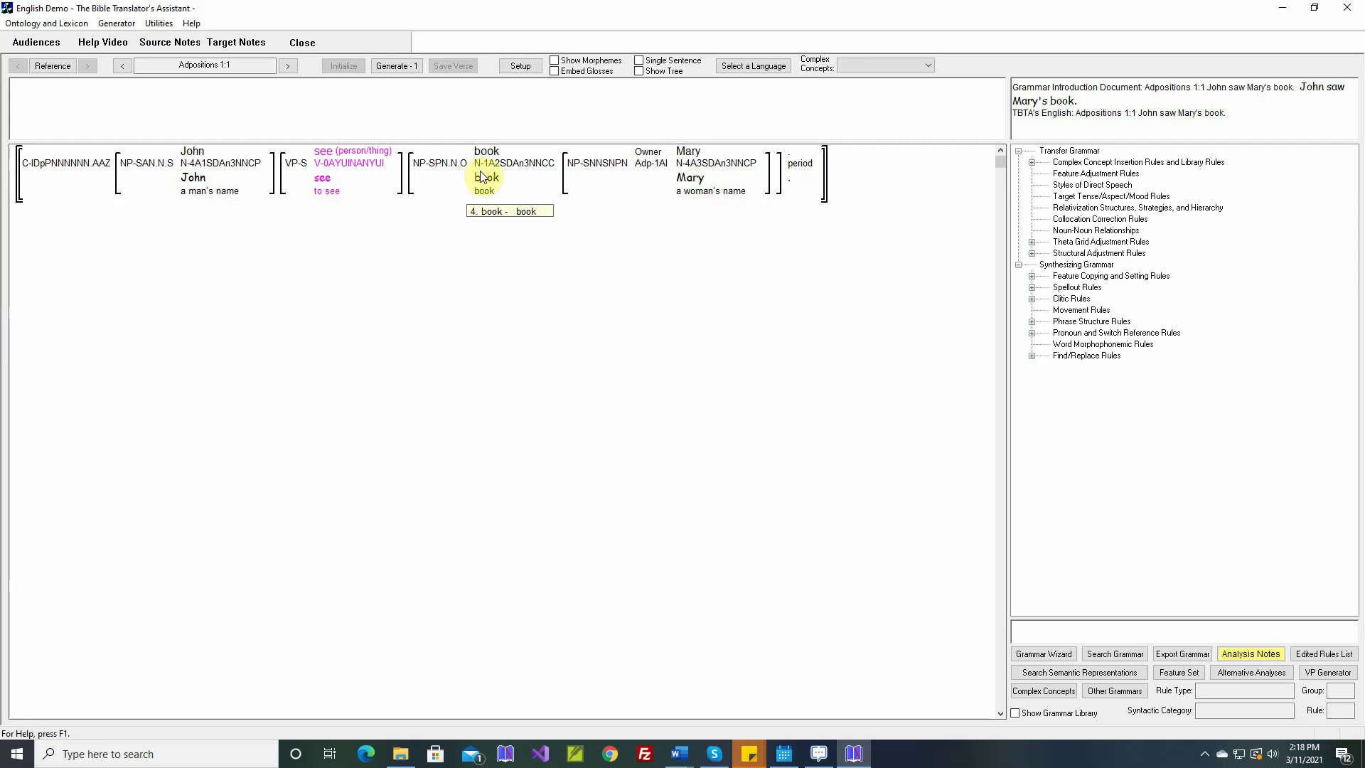
pyautogui.moveTo(659, 160)
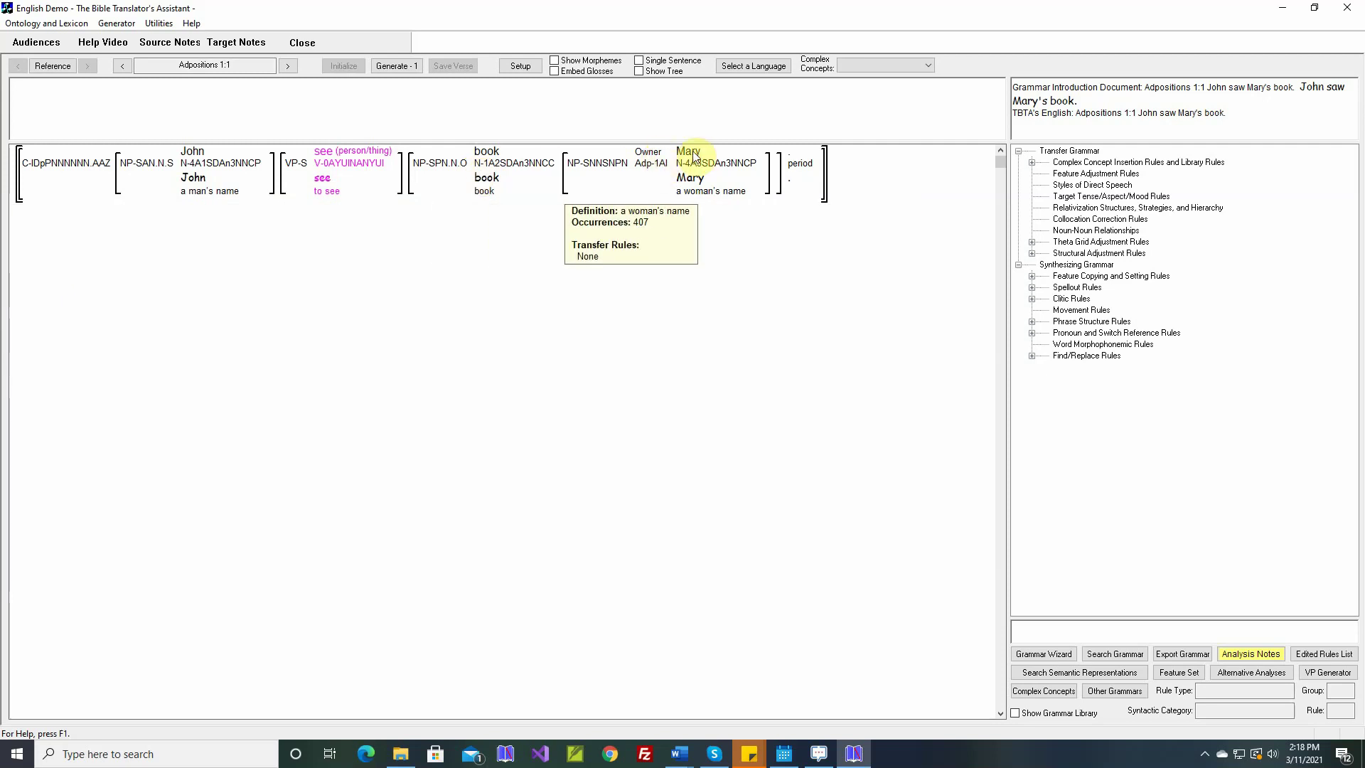
pyautogui.moveTo(611, 165)
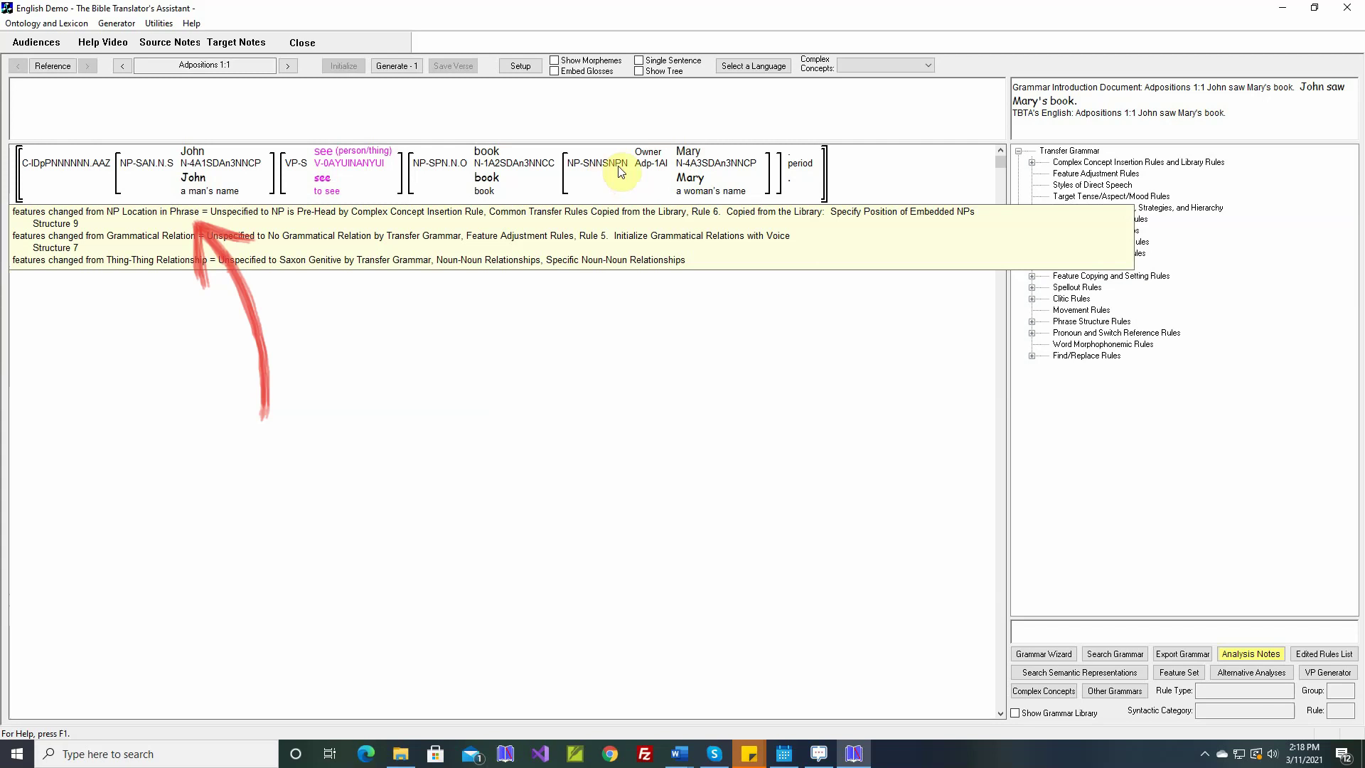
# Locate the Specify Position of Embedded NPs rule among the common transfer rules copied from the library.
pyautogui.click(1032, 162)
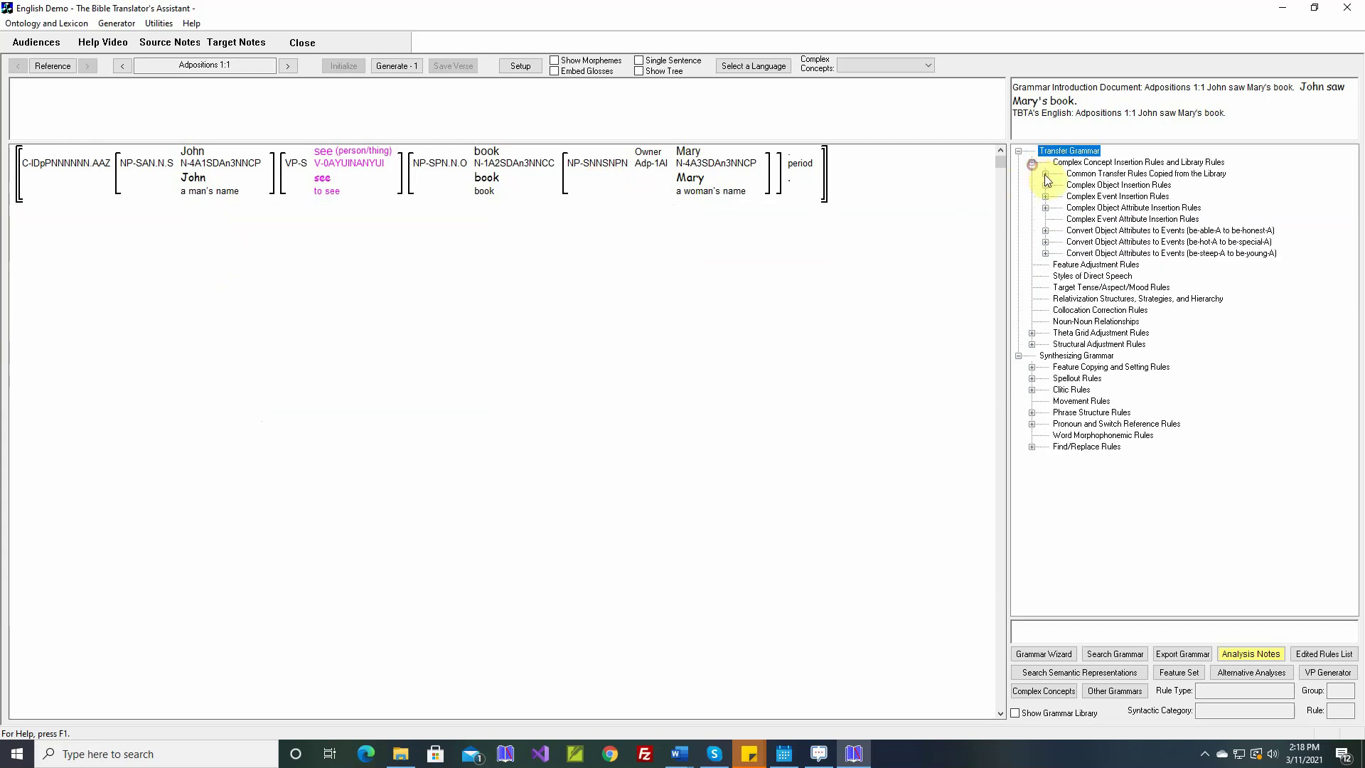
pyautogui.click(1045, 173)
pyautogui.click(1104, 242)
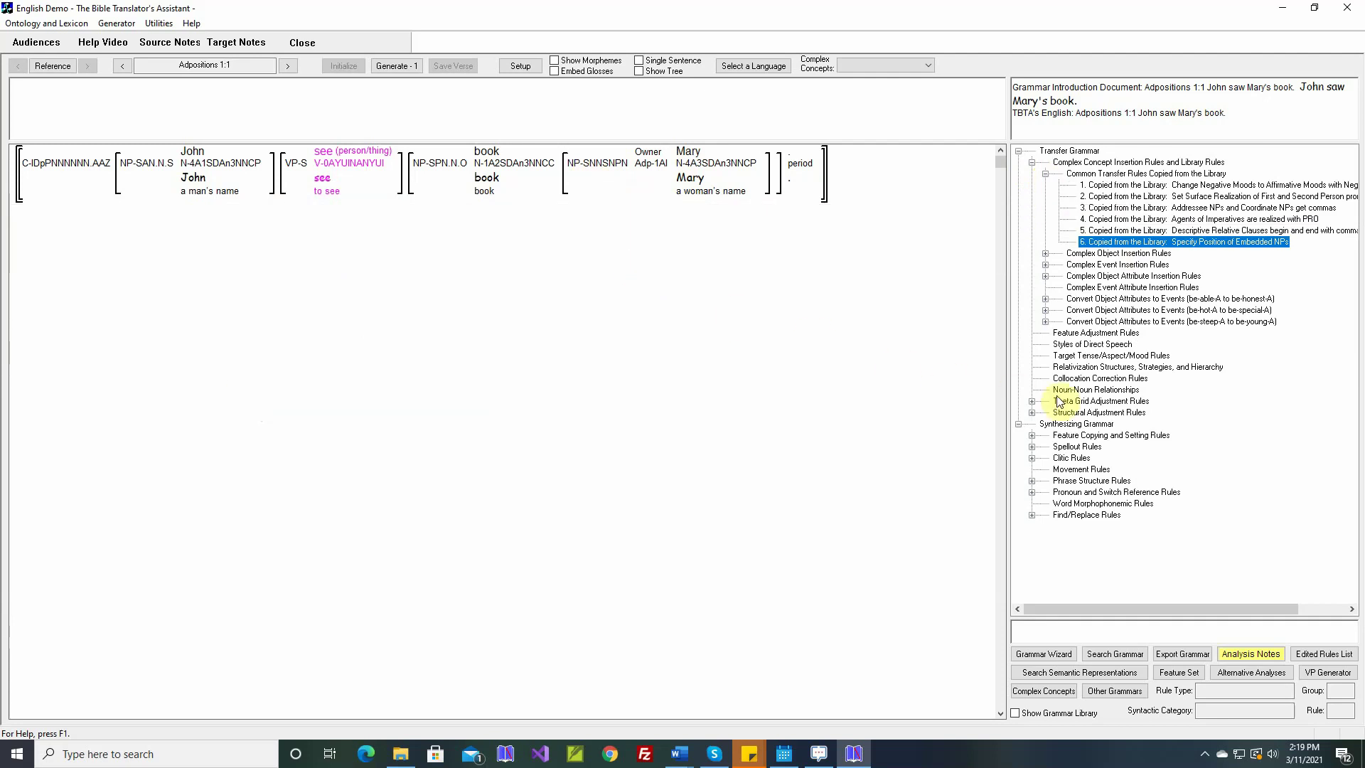
# Review the specific noun-noun relationships and their genitive types in the transfer grammar.
pyautogui.doubleClick(1079, 390)
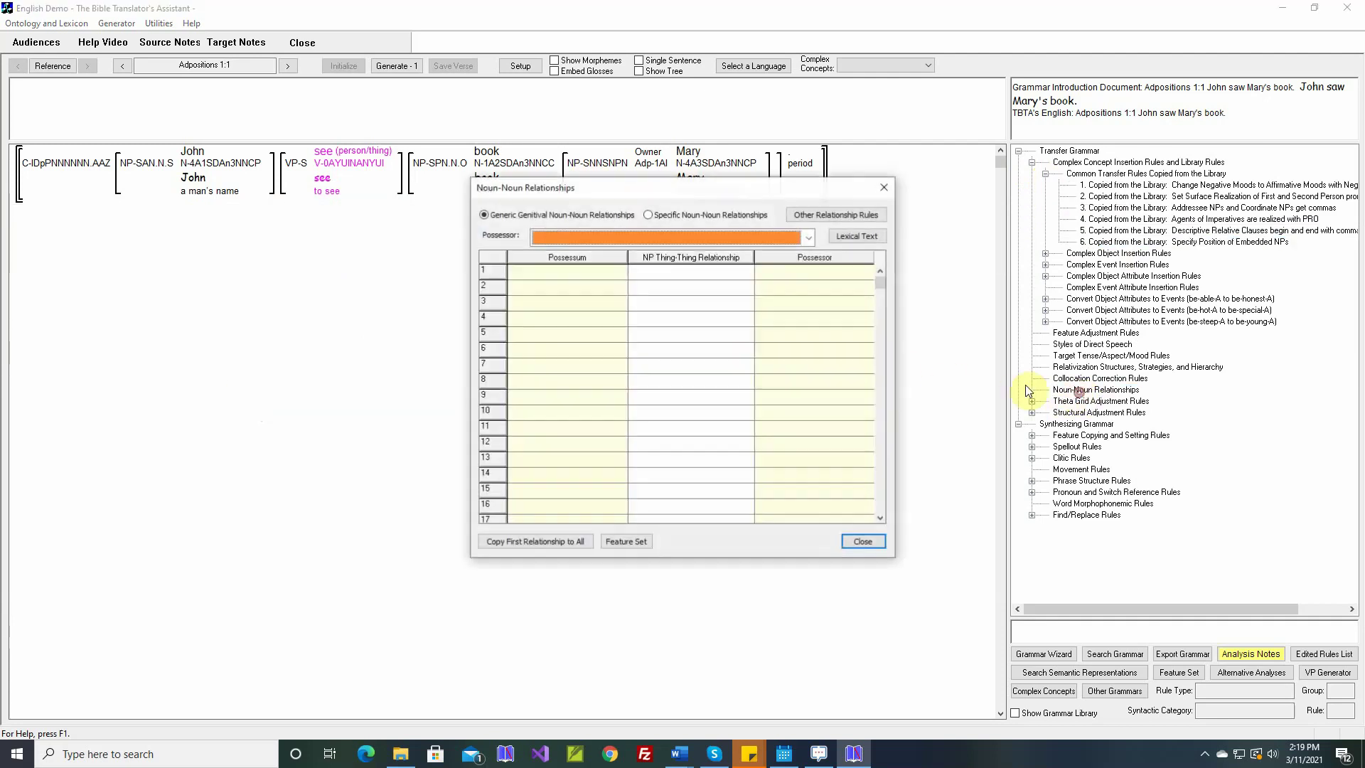
pyautogui.click(648, 214)
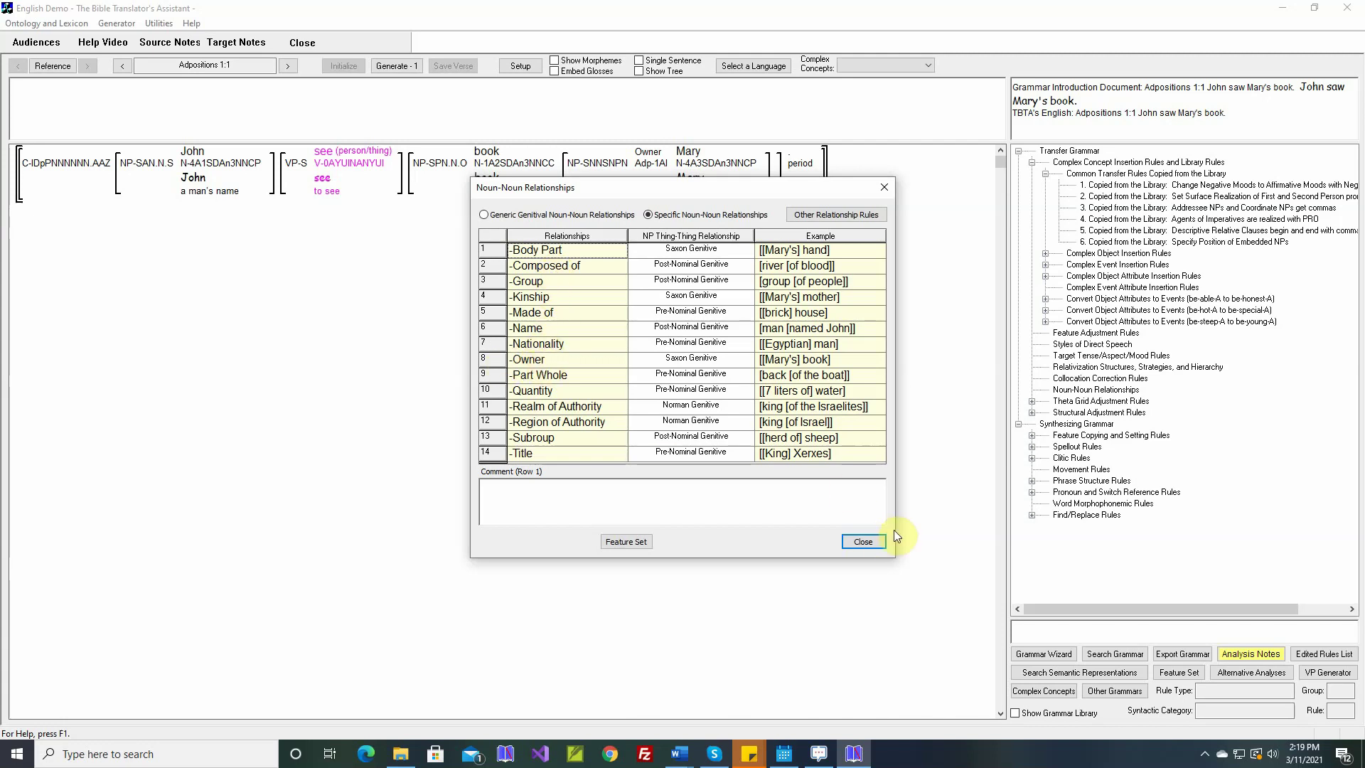
pyautogui.click(870, 542)
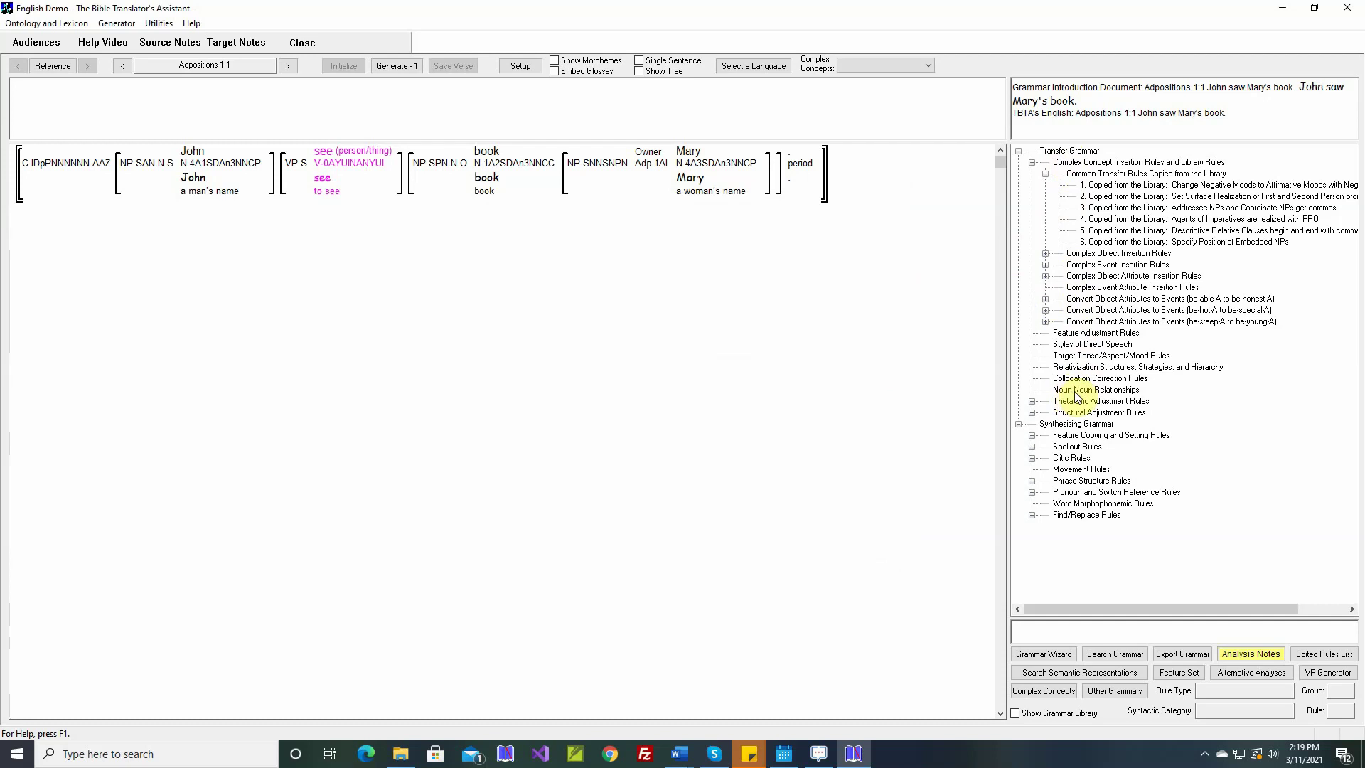
pyautogui.moveTo(1113, 394); pyautogui.dragTo(1125, 393)
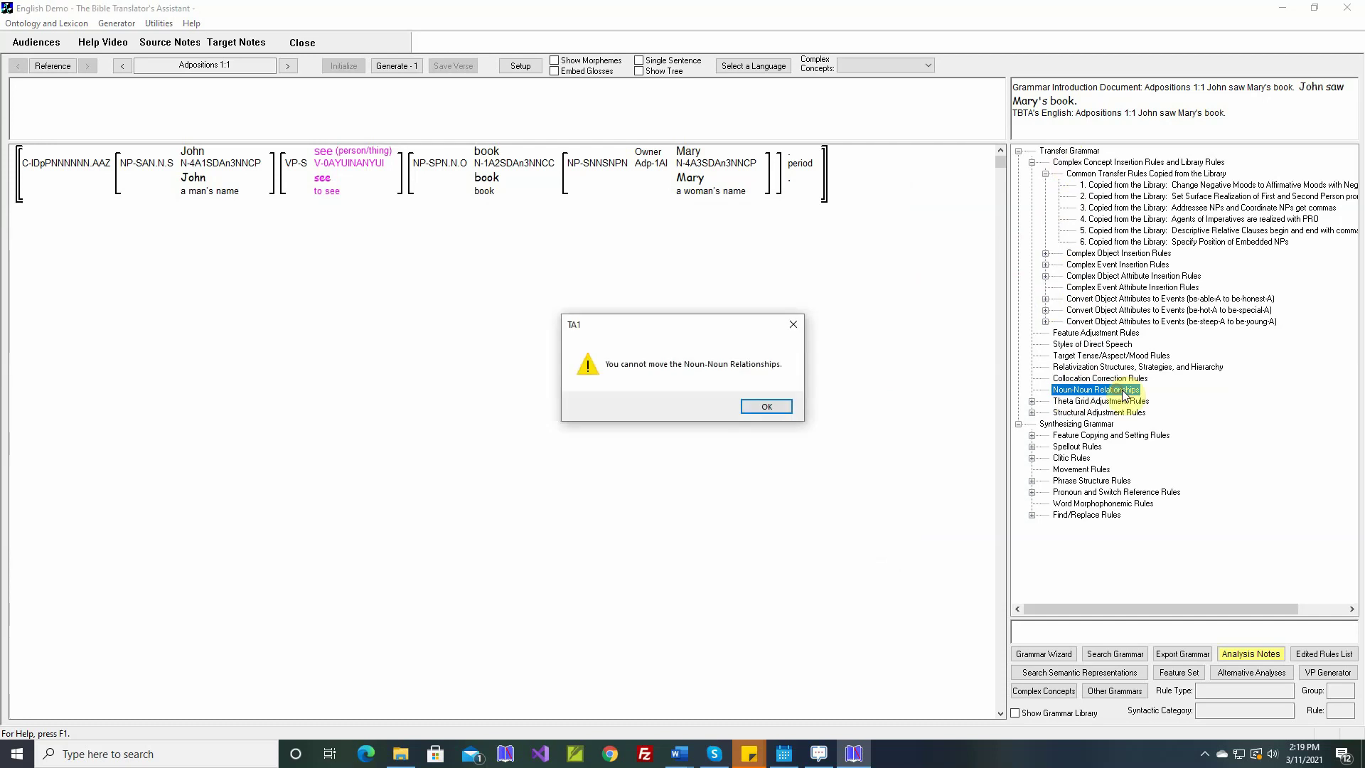
pyautogui.click(773, 407)
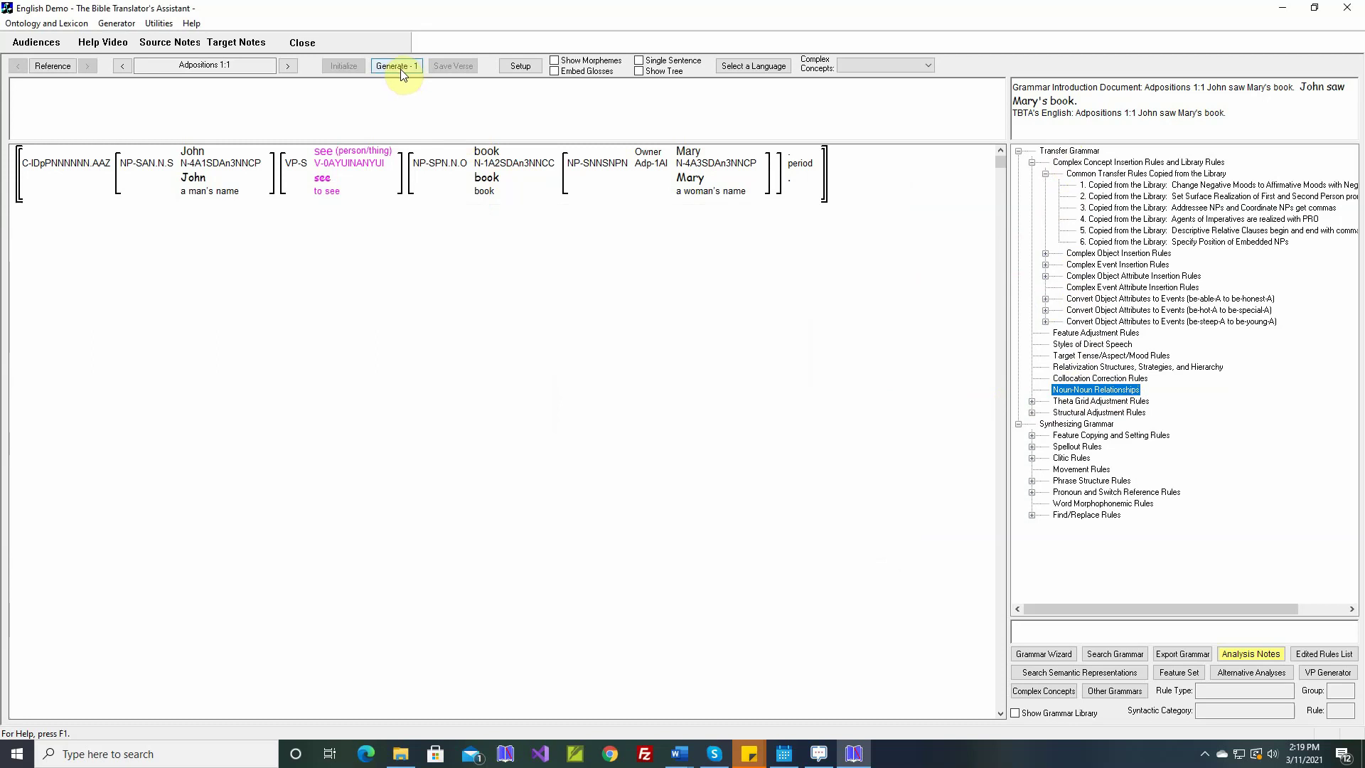
# Reload the Lexicon and Grammar Development view and generate the target sentence for Adpositions 1:1.
pyautogui.click(117, 24)
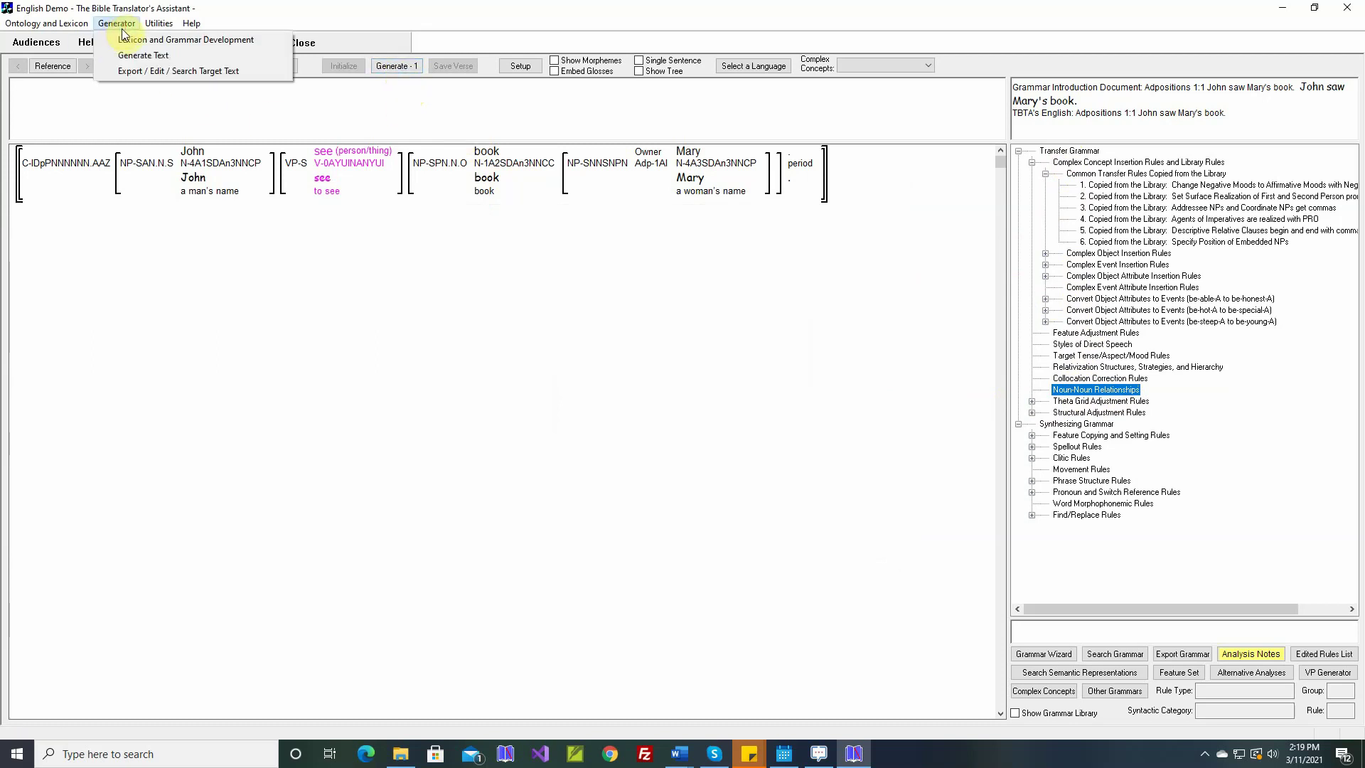
pyautogui.click(130, 42)
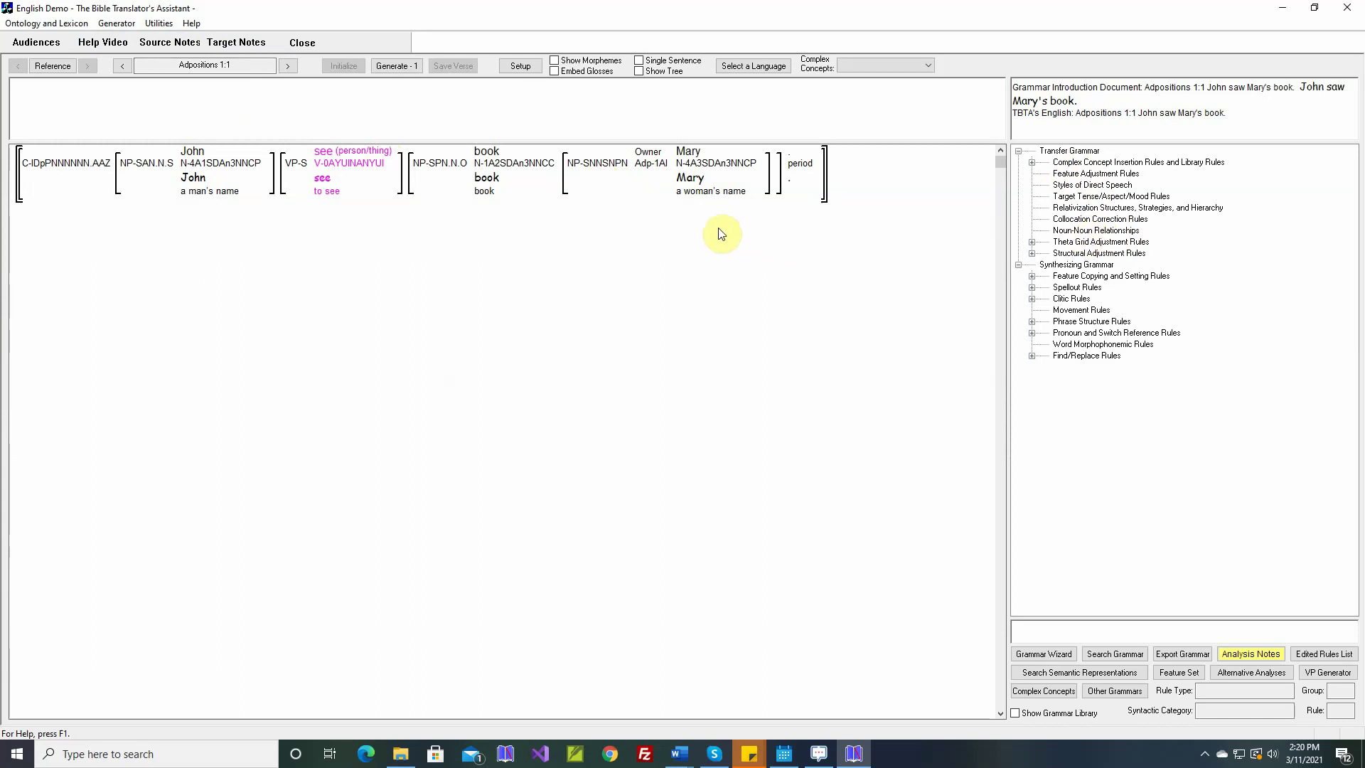
pyautogui.click(402, 67)
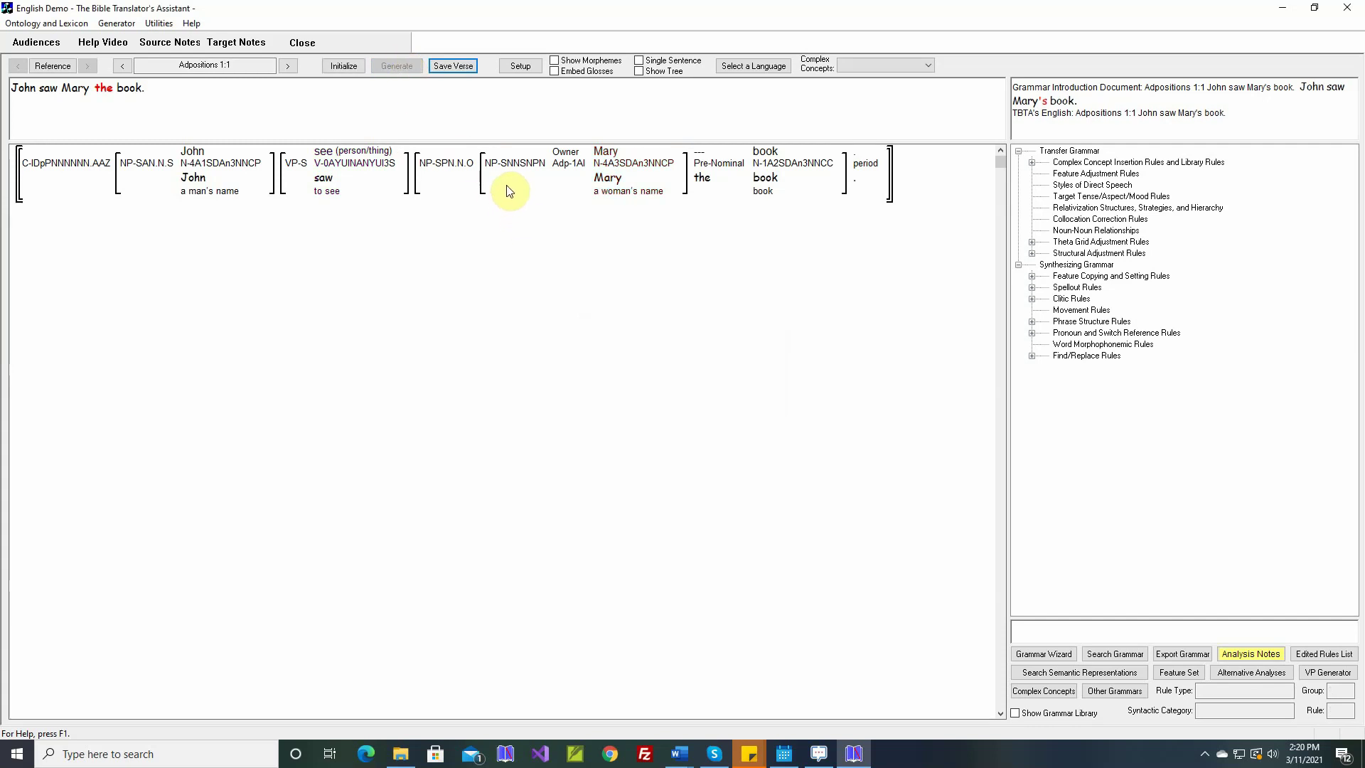
# Create a new group of noun phrase clitic rules named Saxon Genitive.
pyautogui.moveTo(514, 180)
pyautogui.click(1031, 299)
pyautogui.doubleClick(1080, 312)
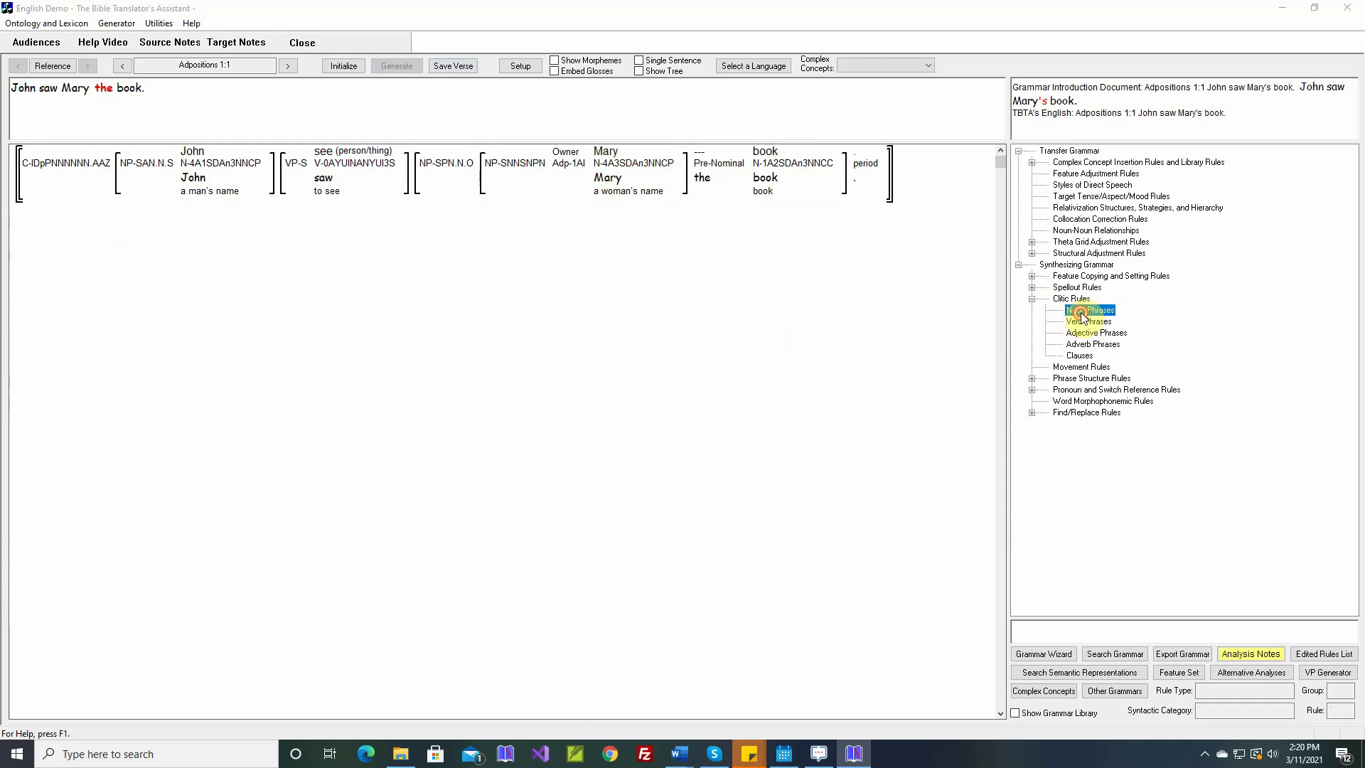
pyautogui.write('Saxon Genitive')
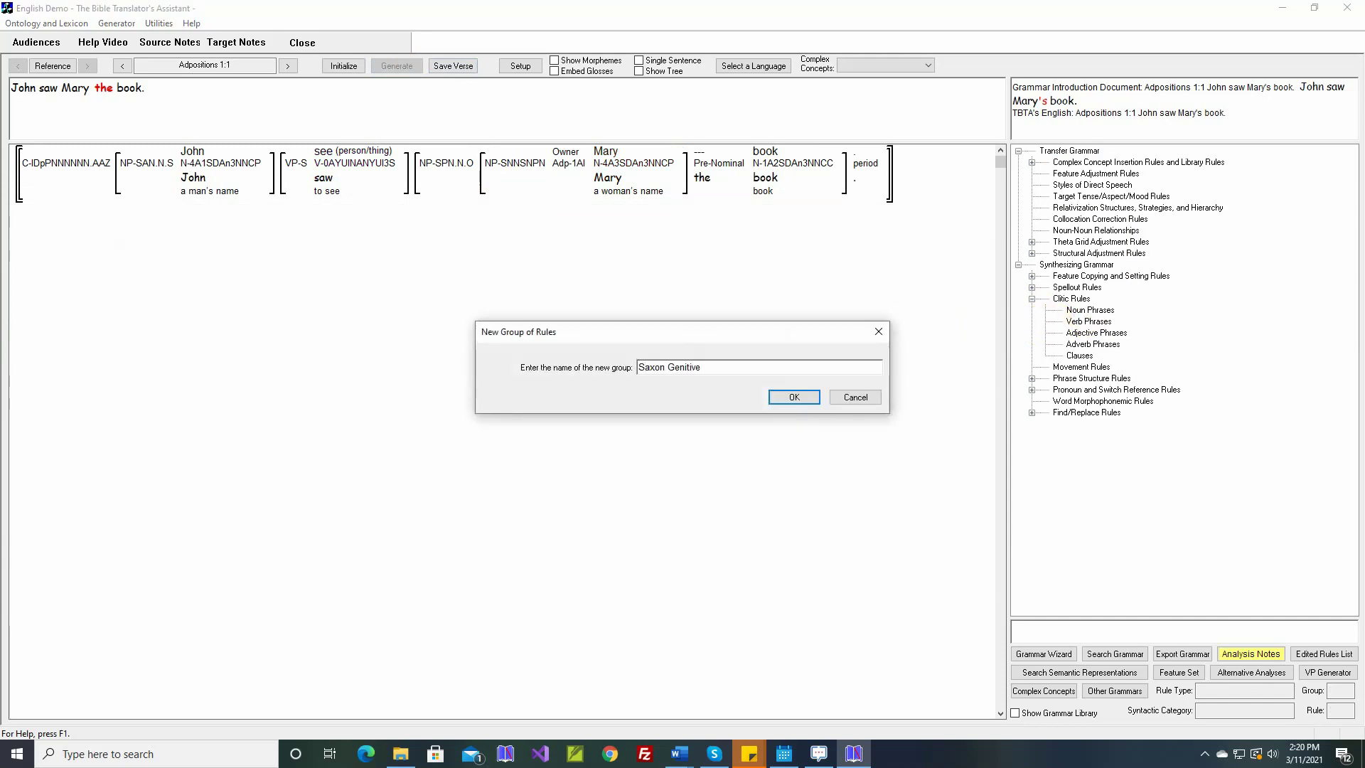
pyautogui.press('Return')
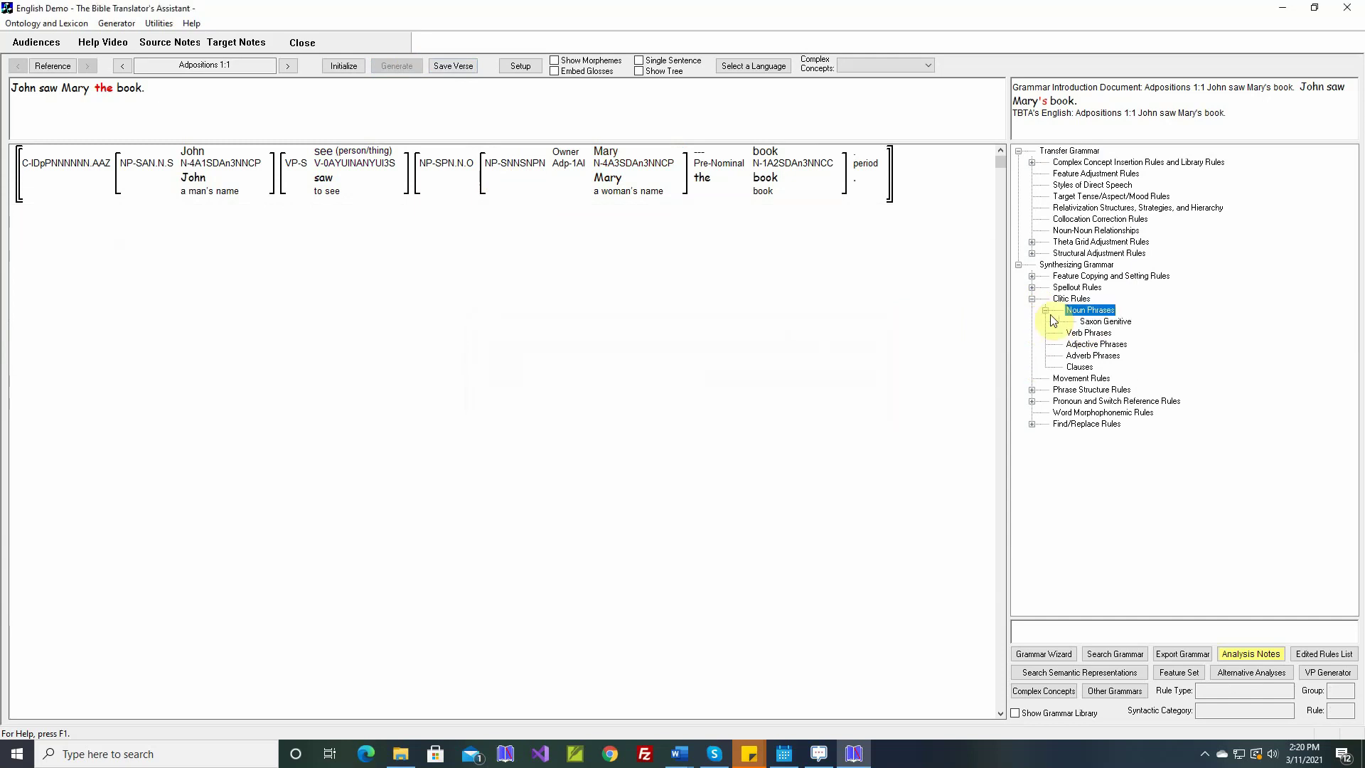
# Start a clitic rule in the Saxon Genitive group, named "Enter the Saxon Genitive -s", with the Simple rule type.
pyautogui.doubleClick(1106, 322)
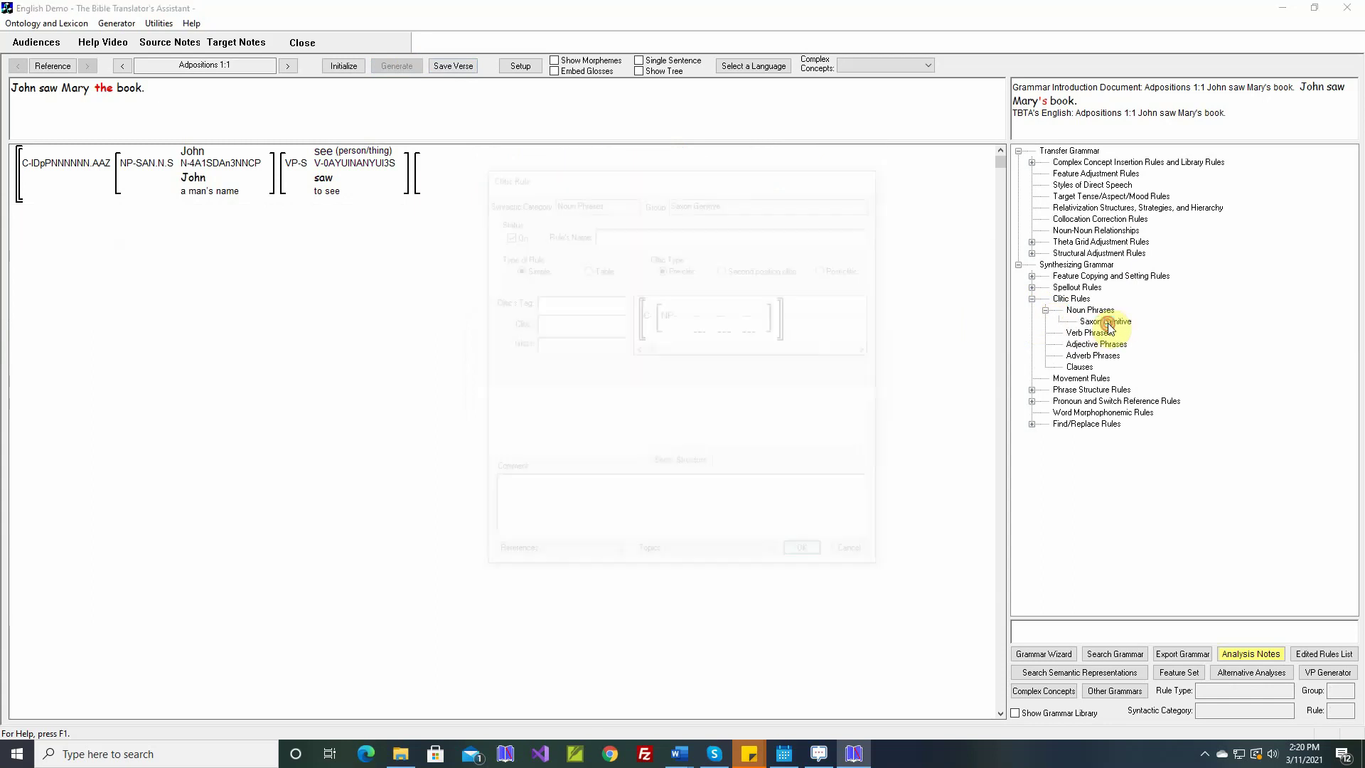
pyautogui.write('Enter the Saxon Gen')
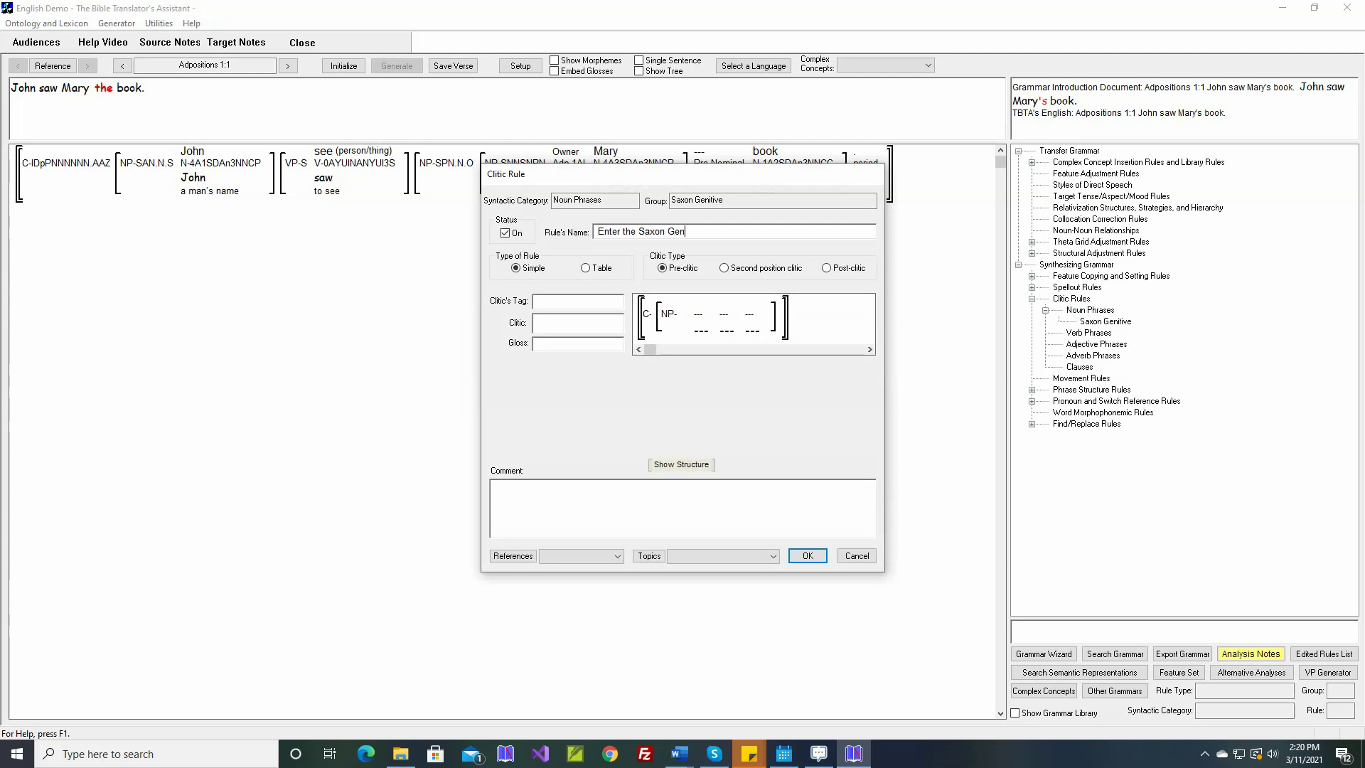
pyautogui.write('itive -s')
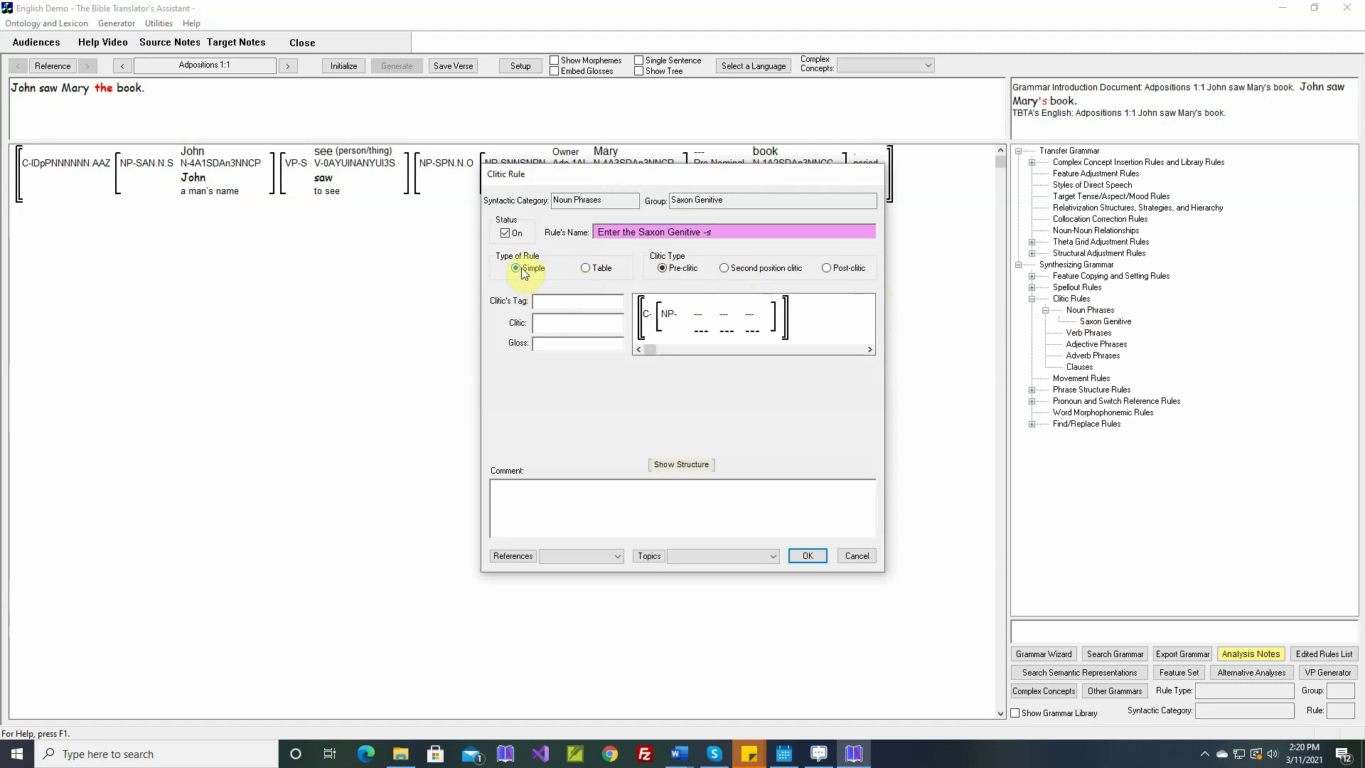
pyautogui.click(586, 269)
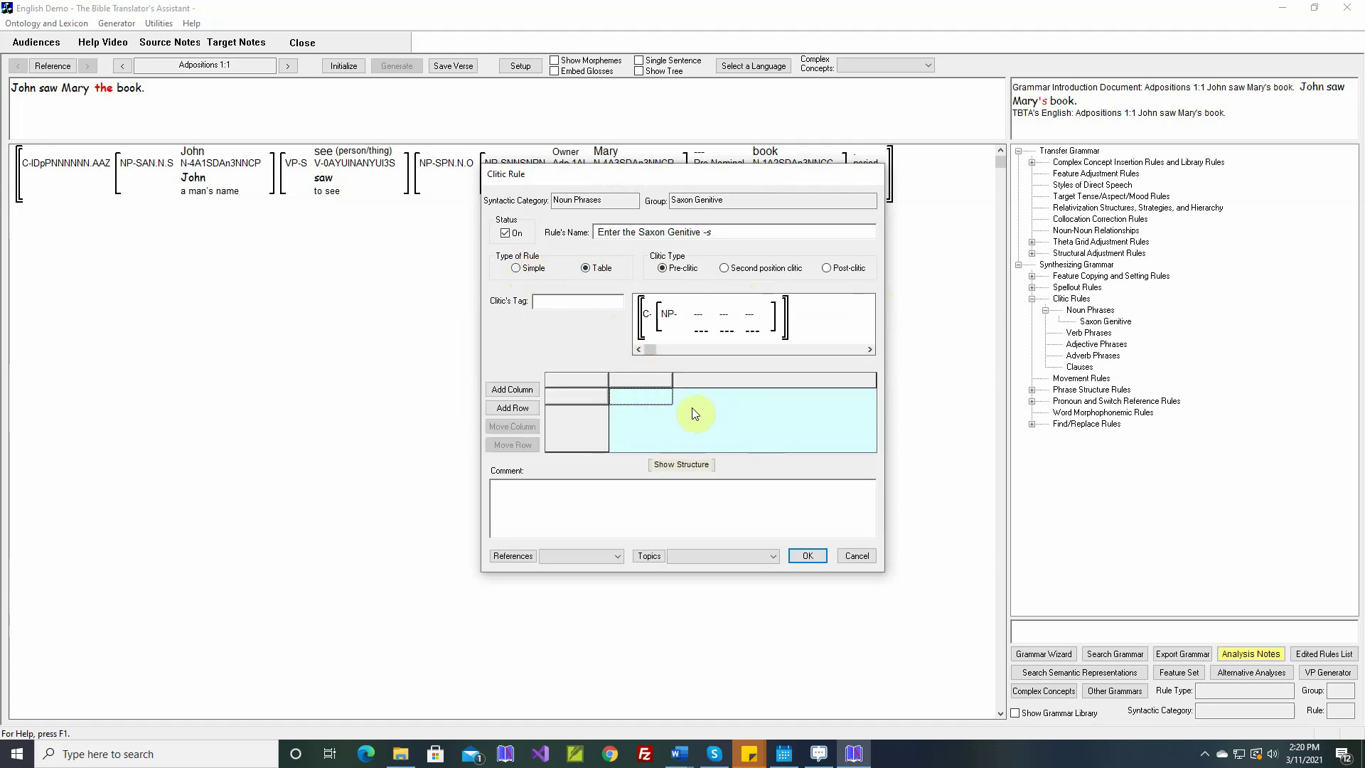
pyautogui.click(521, 269)
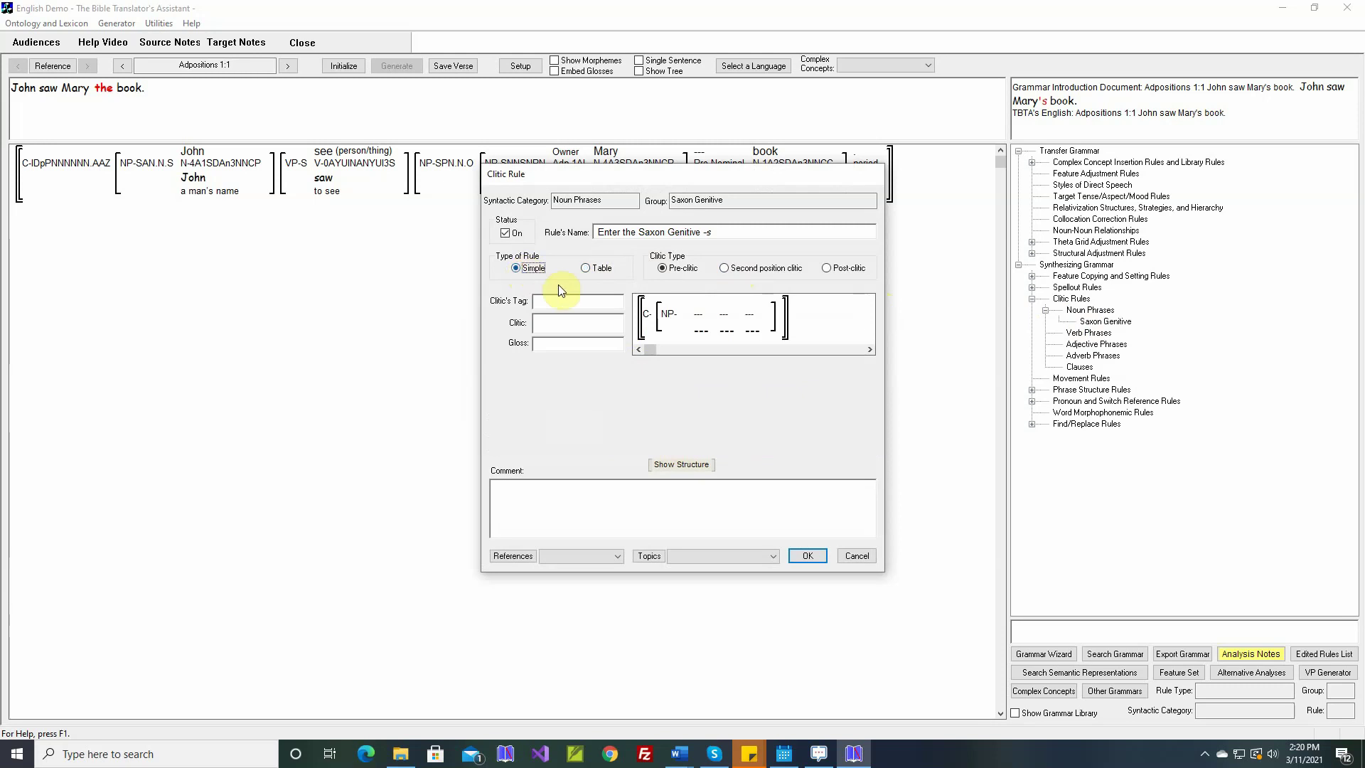
# Give the clitic the tag Saxon Genitive and make it a post-clitic.
pyautogui.click(568, 302)
pyautogui.write('Saxon Gen')
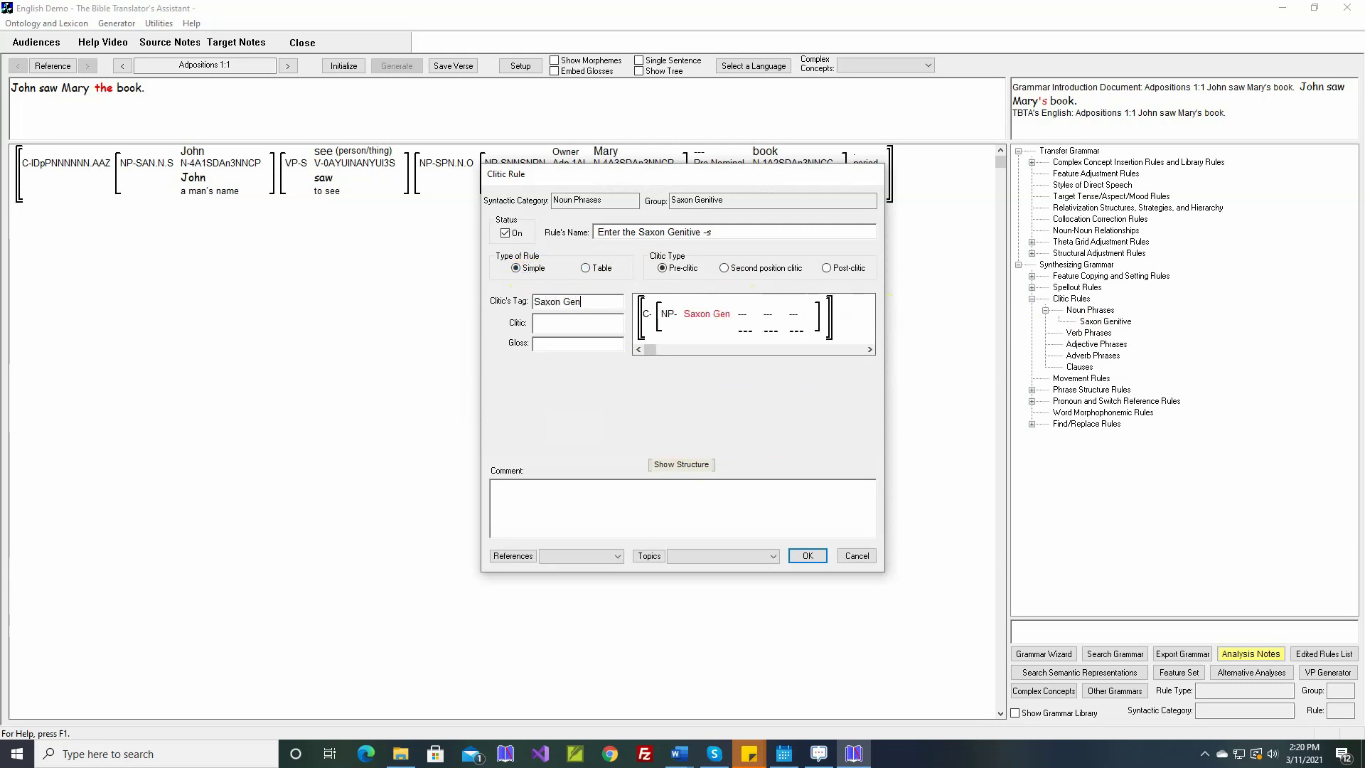
pyautogui.write('itive')
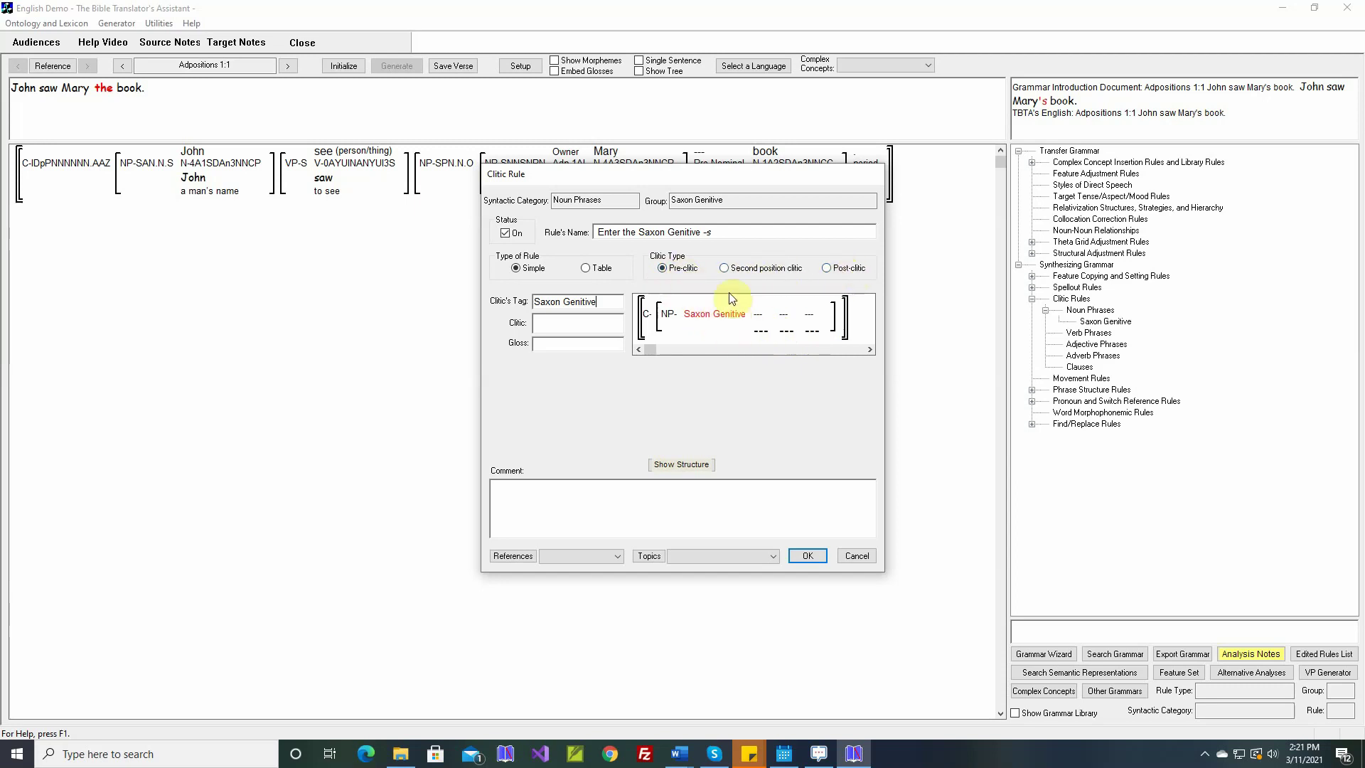
pyautogui.click(728, 271)
pyautogui.click(827, 269)
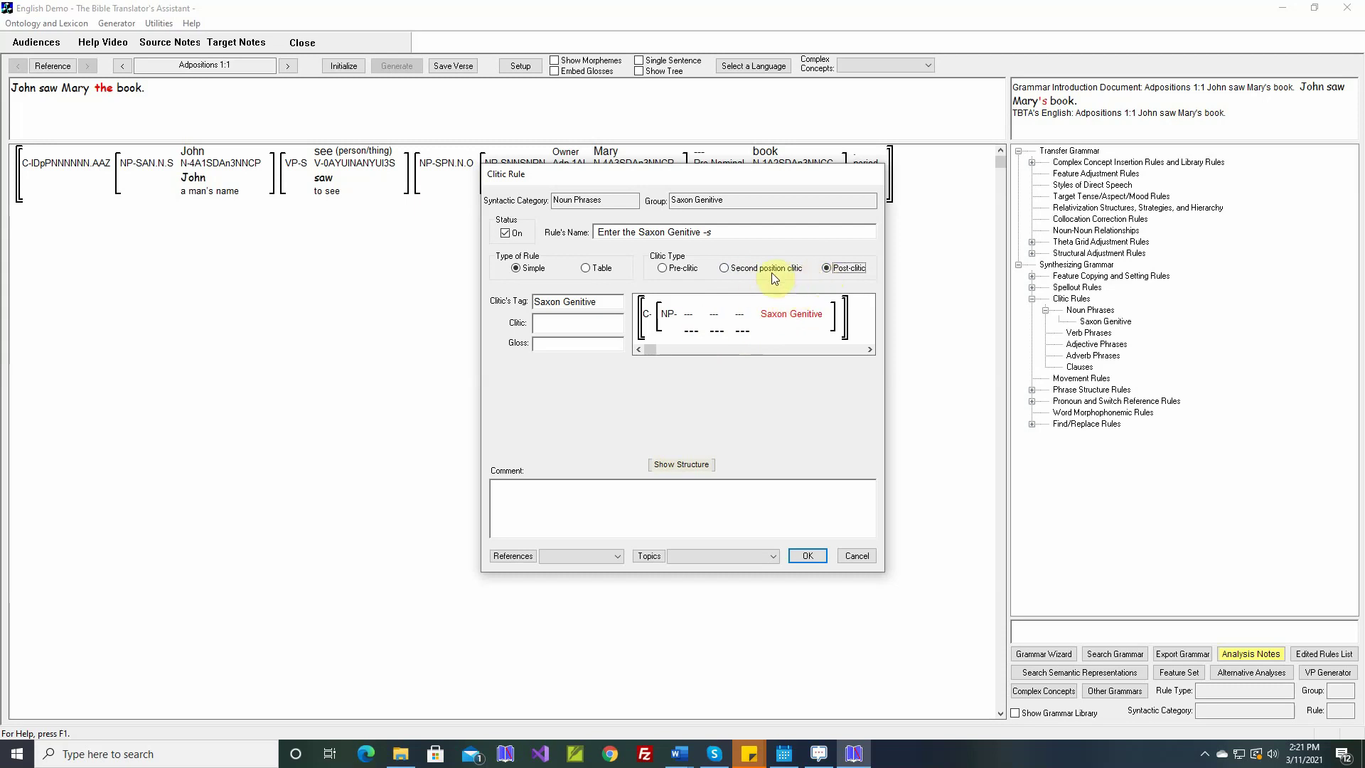
pyautogui.click(729, 274)
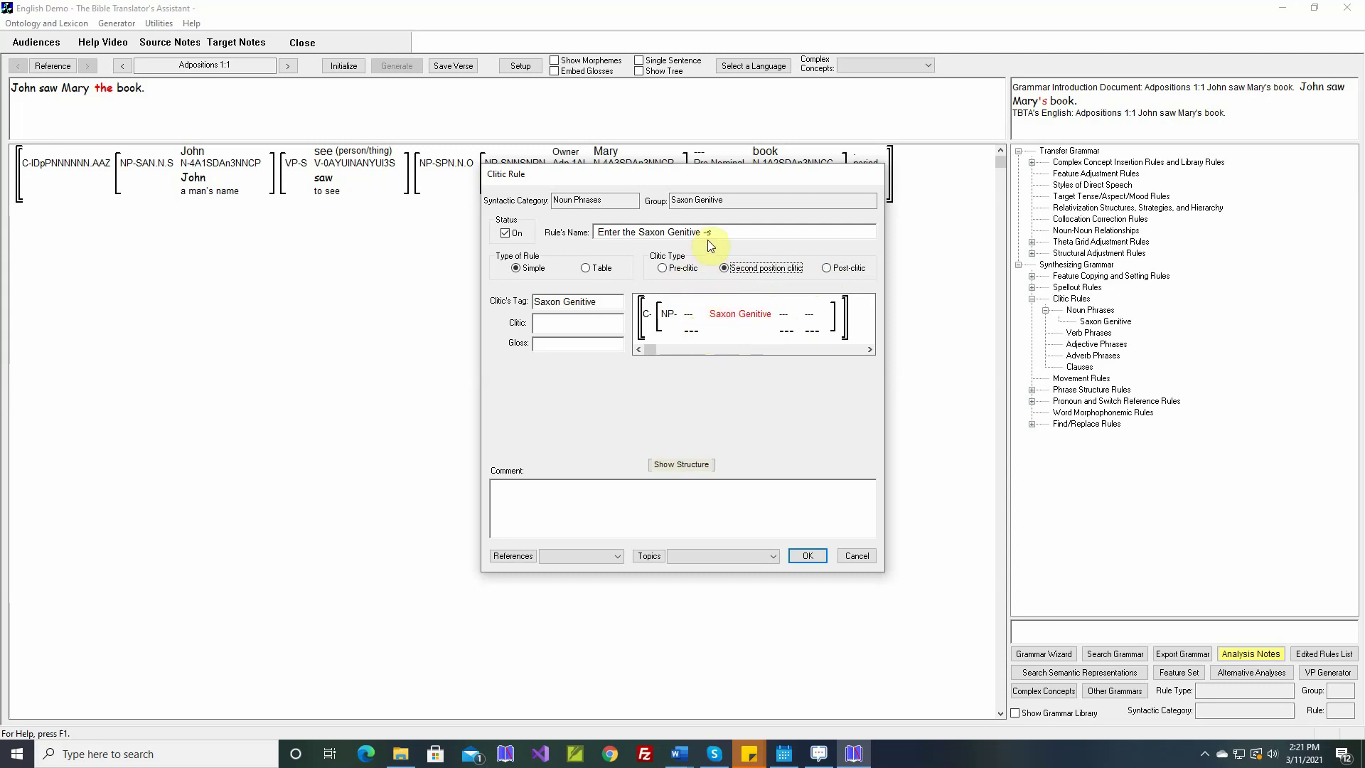
pyautogui.click(826, 269)
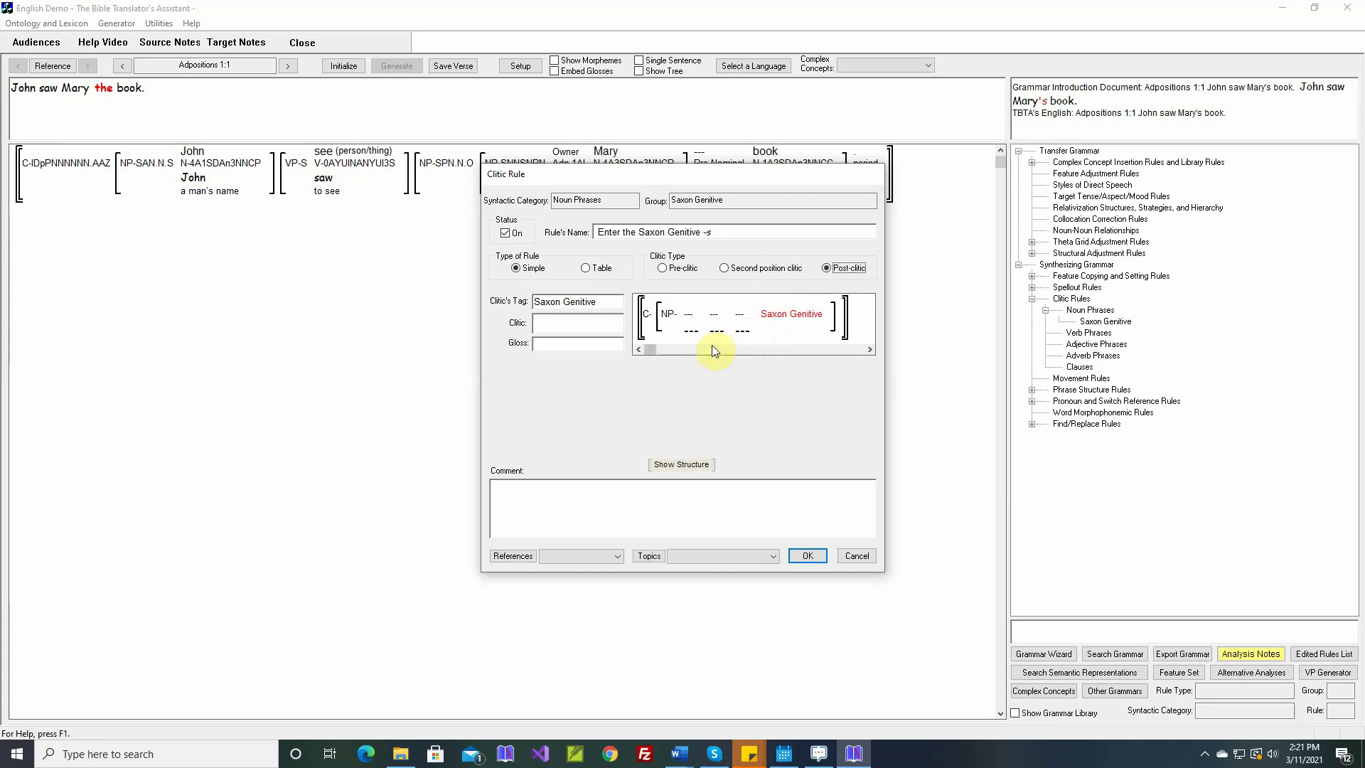
# Enter 's as the clitic and Possession as its gloss.
pyautogui.click(597, 326)
pyautogui.write("'s")
pyautogui.click(580, 344)
pyautogui.write('Possession')
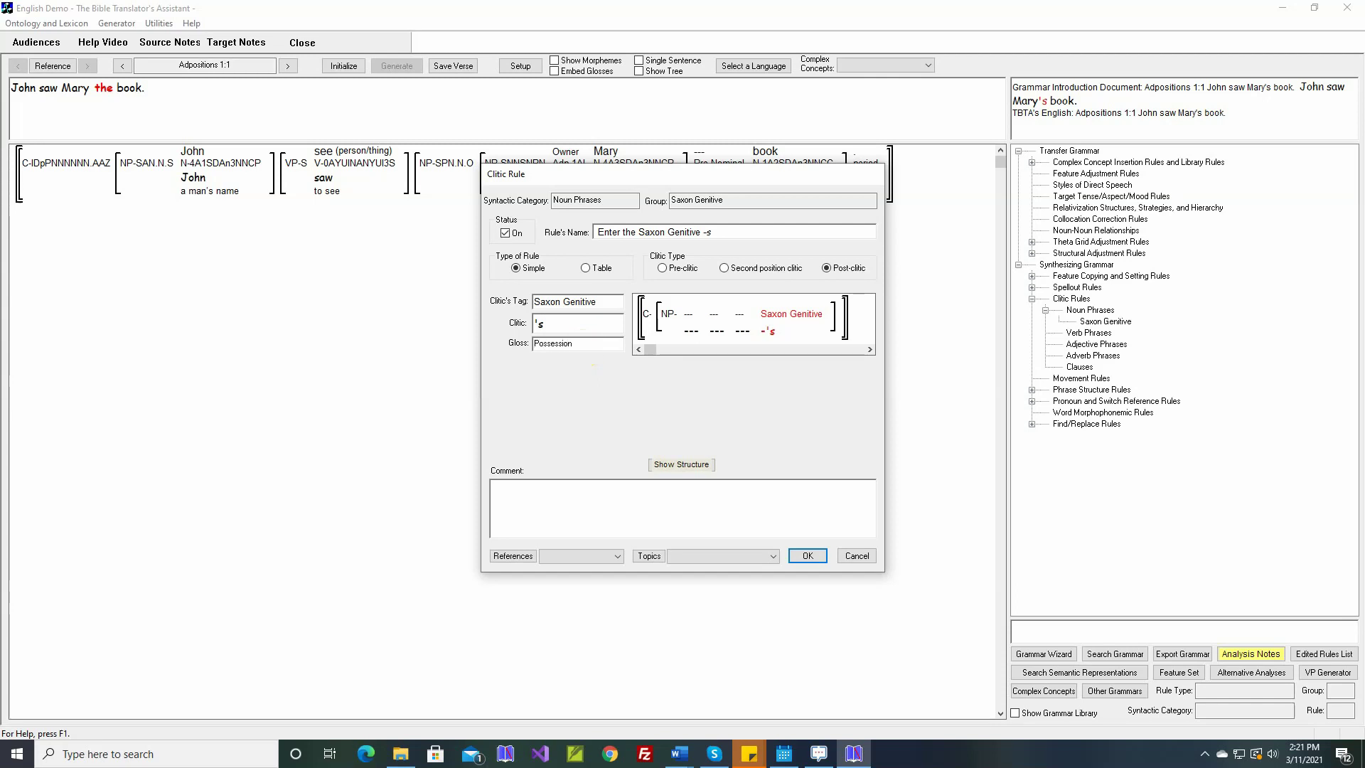
# Fill the clitic rule's comment with the Adpositions 1:1 example from the selected Word document and try to save the rule.
pyautogui.rightClick(585, 488)
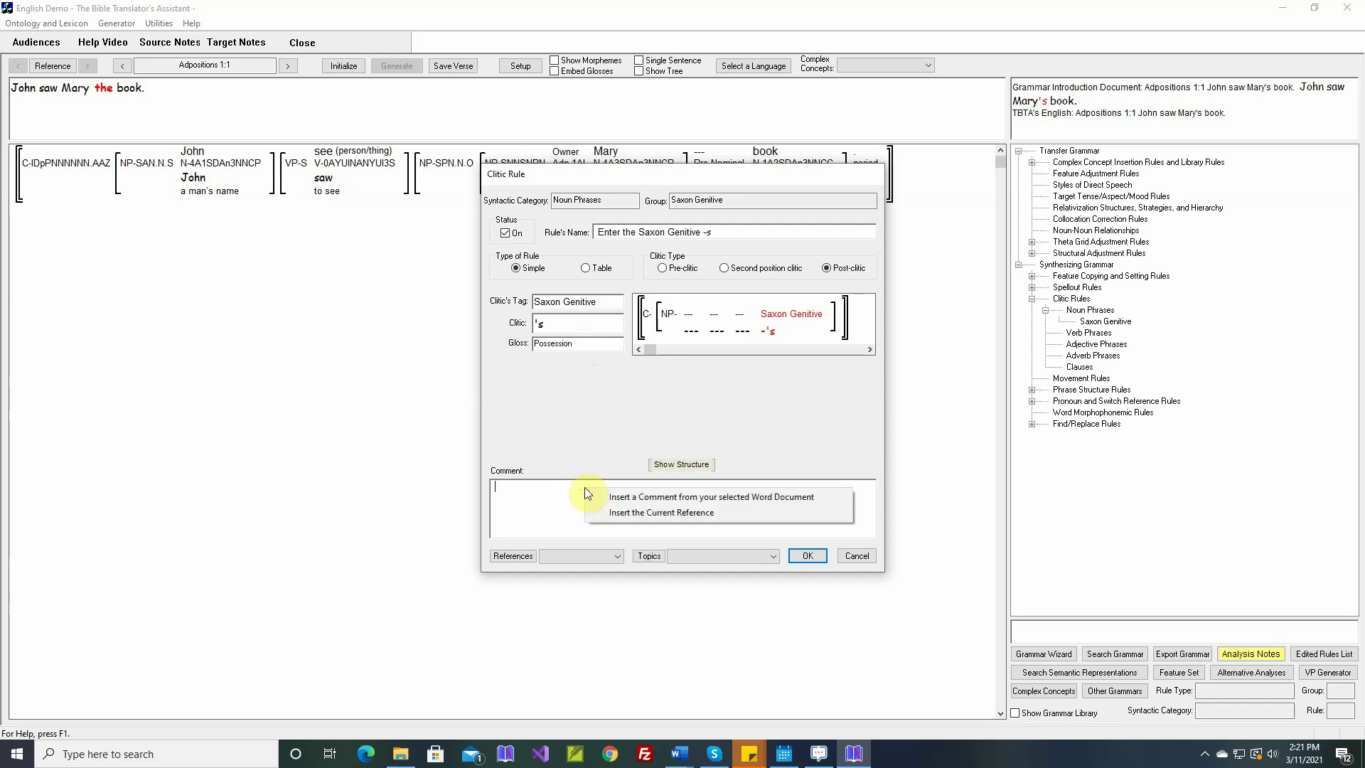
pyautogui.click(604, 496)
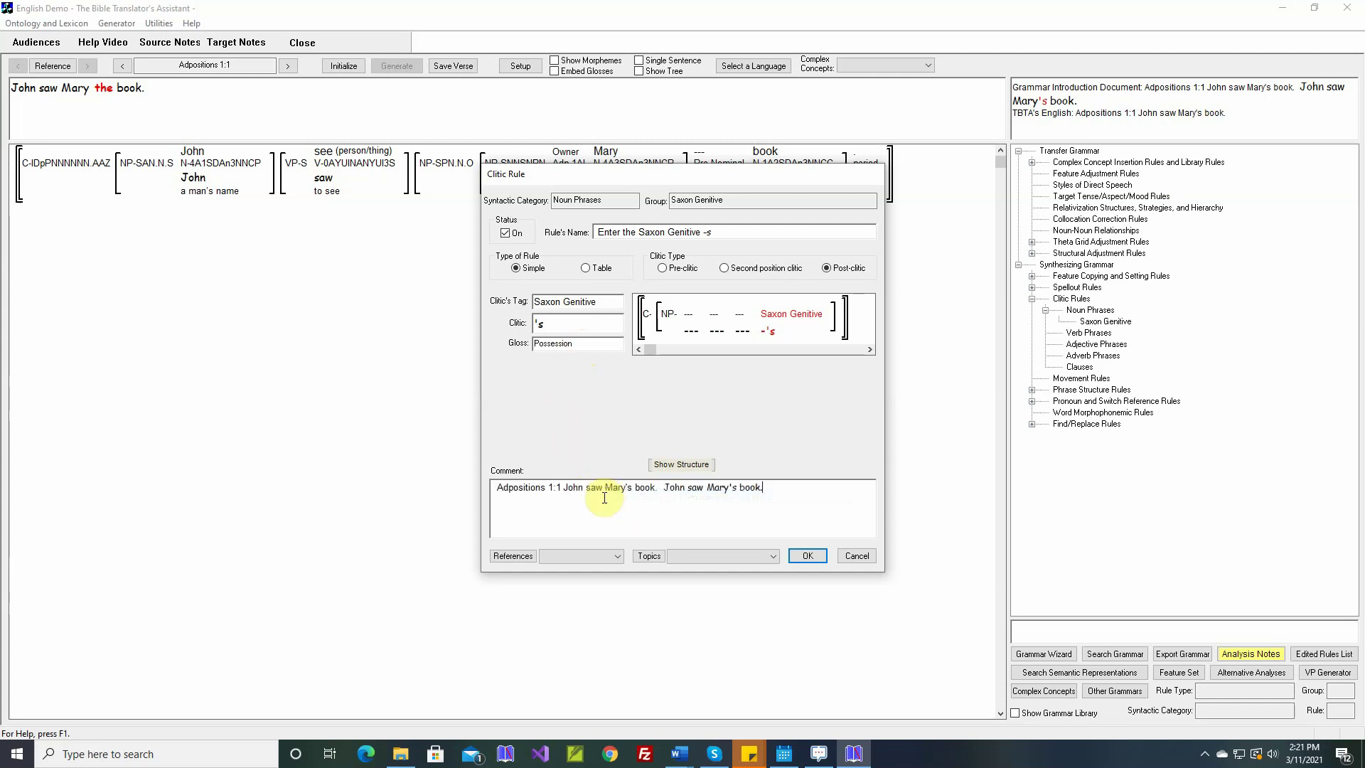
pyautogui.click(808, 557)
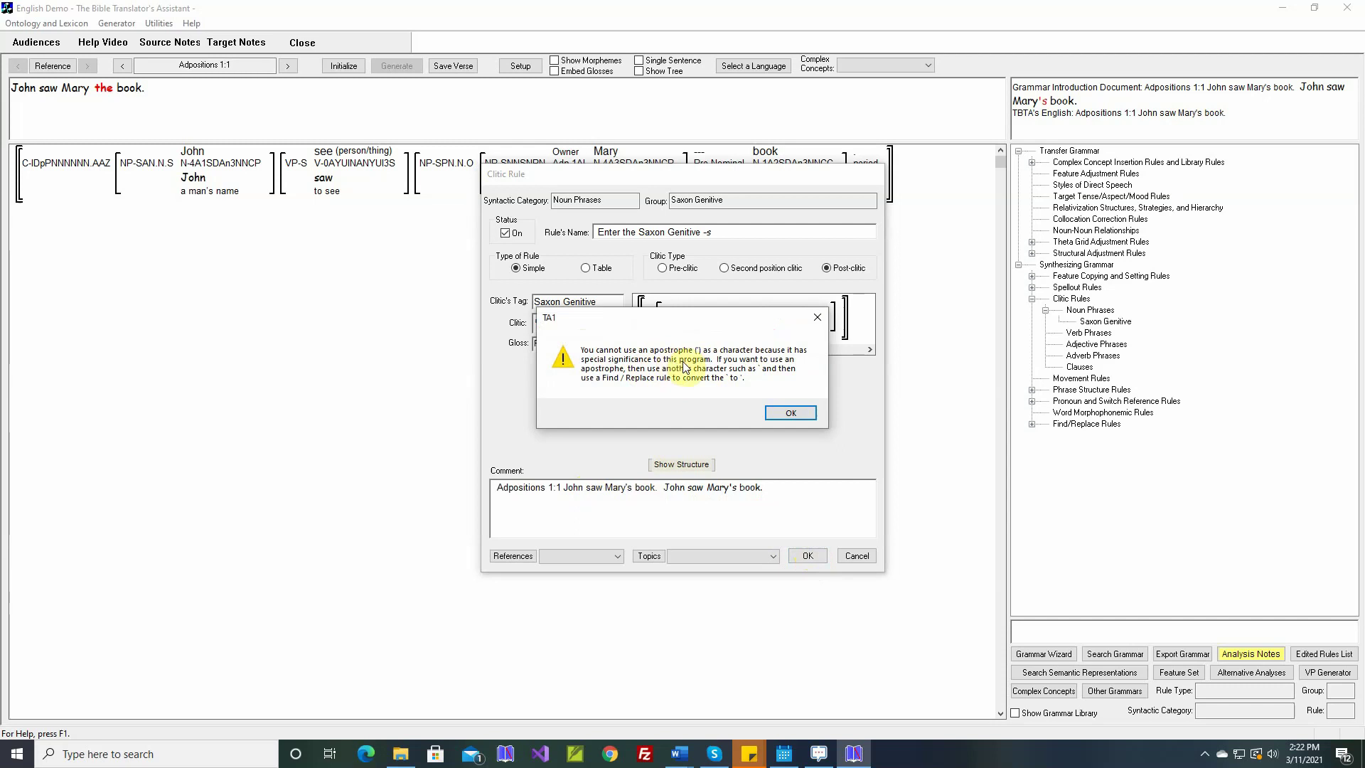
pyautogui.click(789, 413)
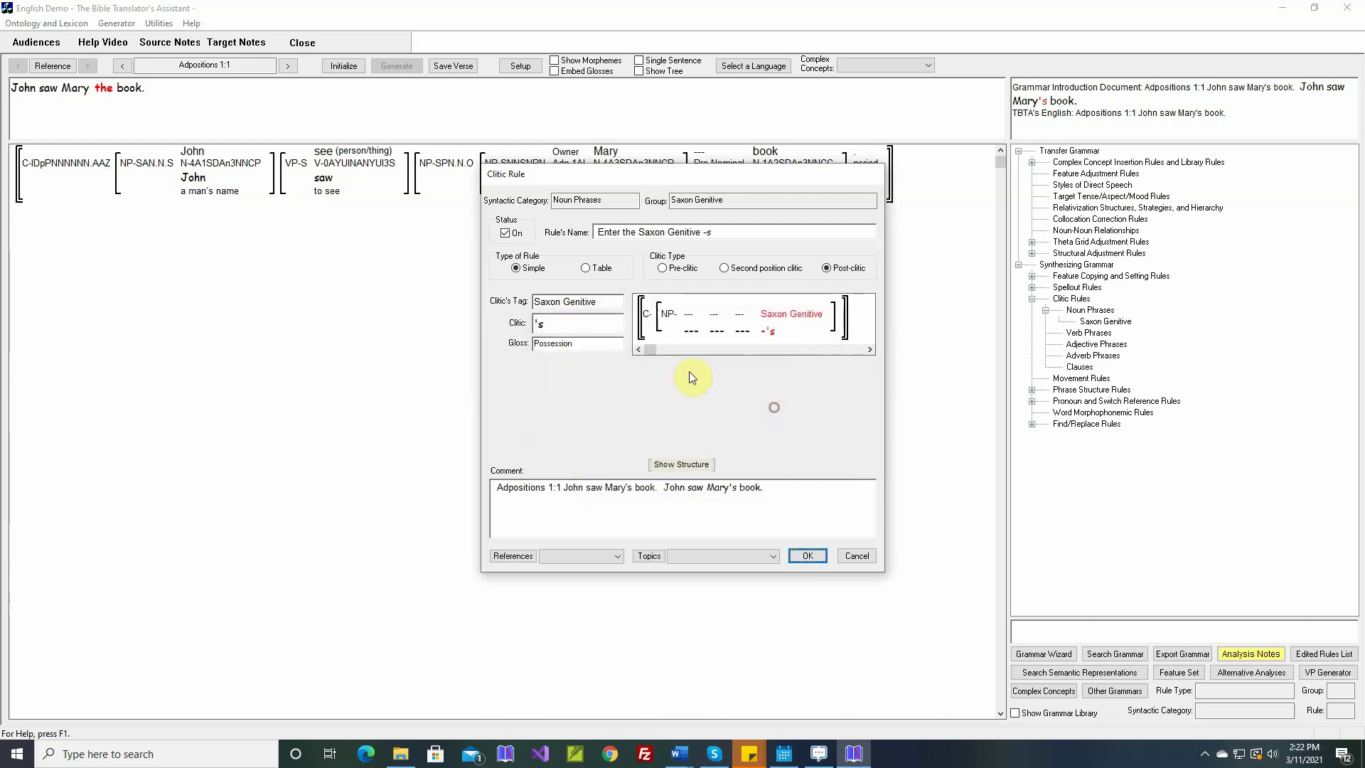
# Change the clitic to `s and save the rule, choosing to ignore the unrecognized ` character alphabetically.
pyautogui.click(538, 323)
pyautogui.write('`')
pyautogui.click(814, 556)
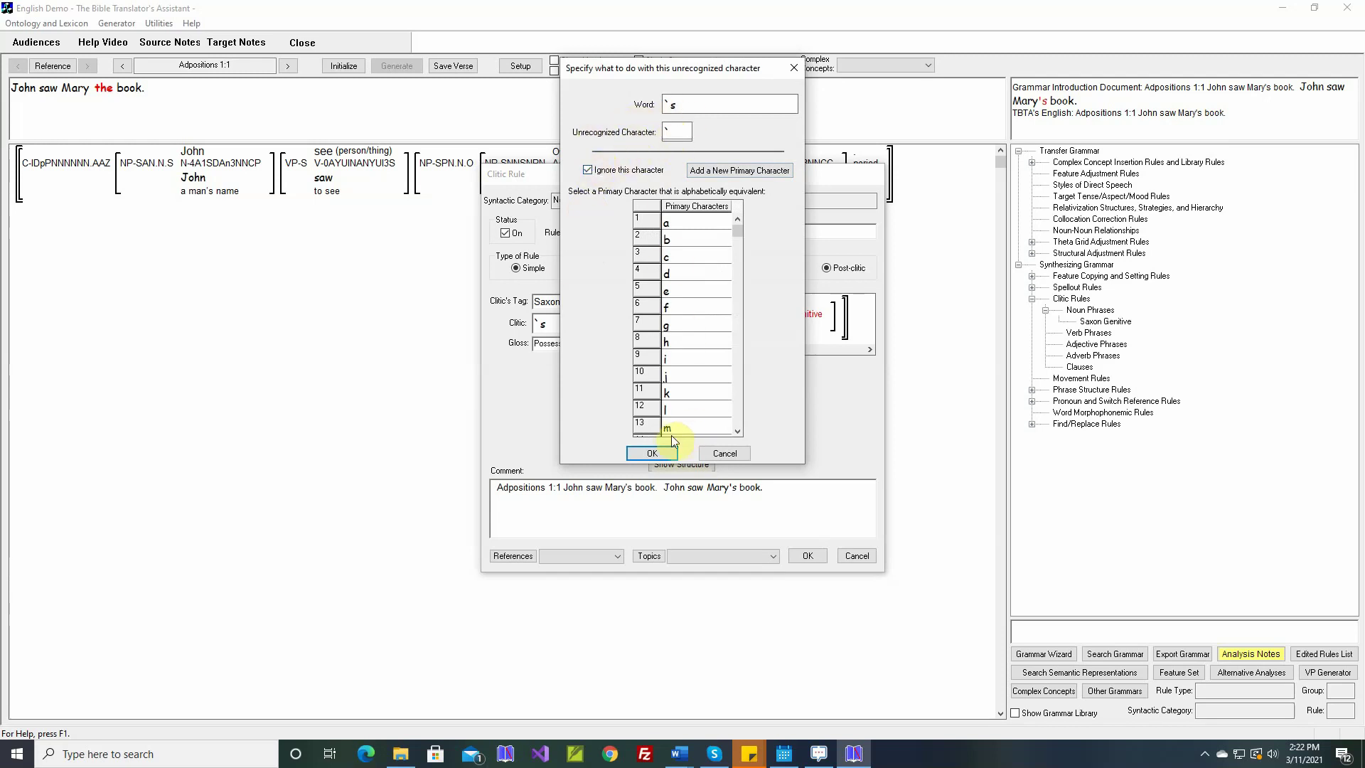
pyautogui.click(647, 453)
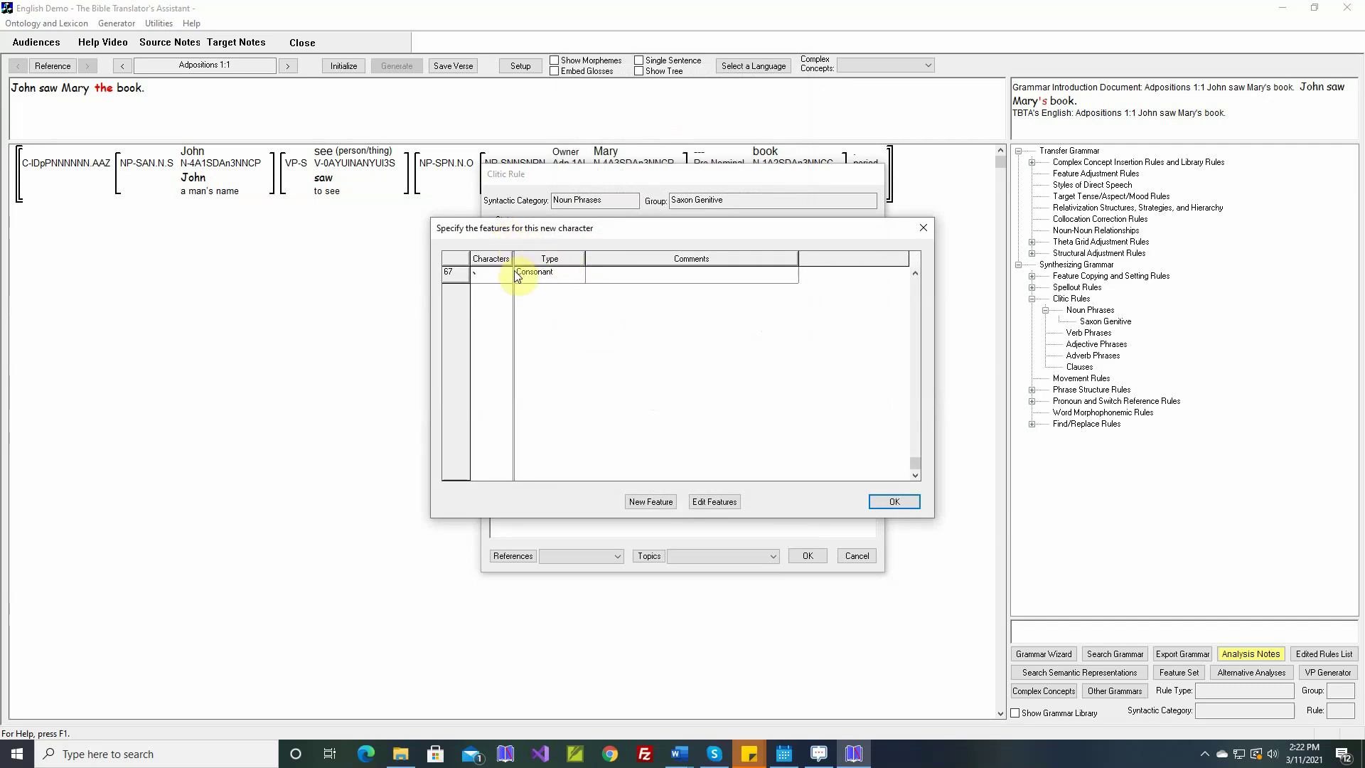
# Set the type of the new ` character to Not Applicable.
pyautogui.click(580, 275)
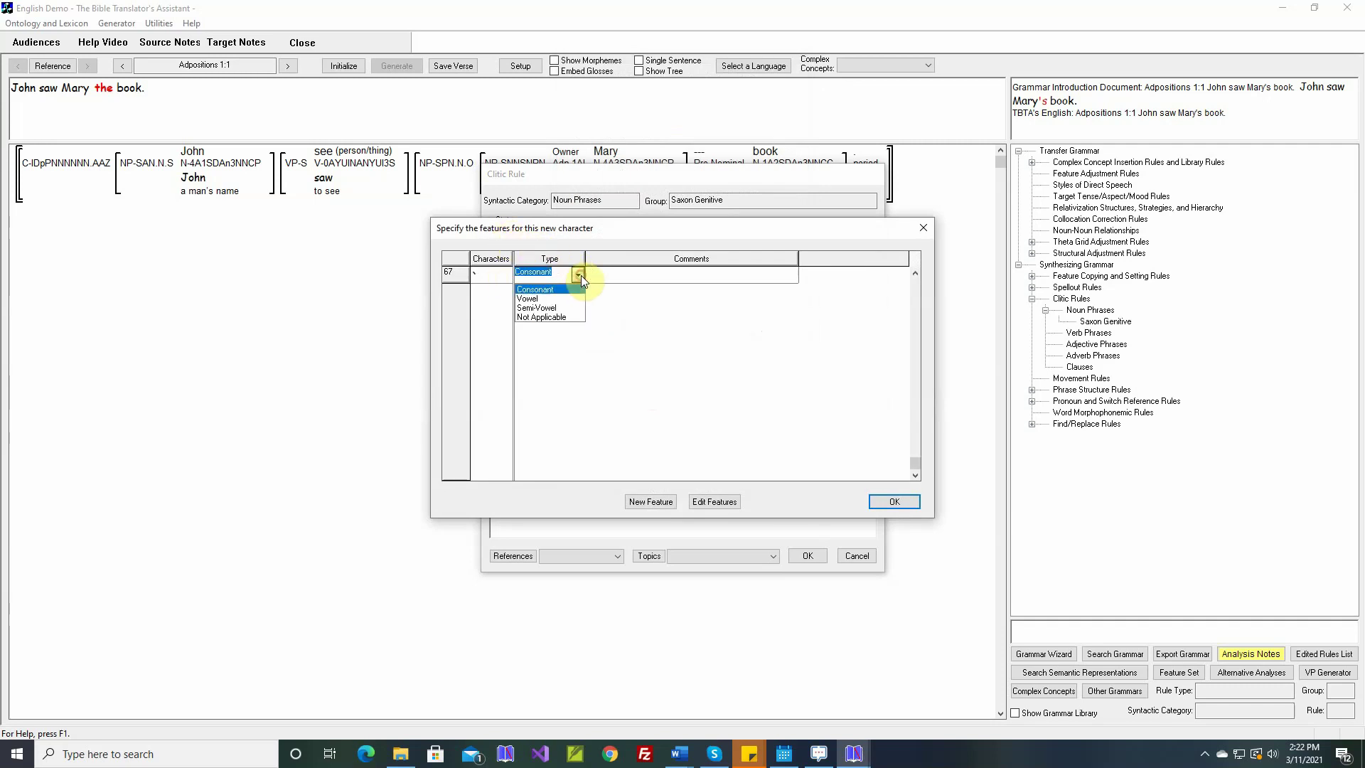
pyautogui.click(543, 317)
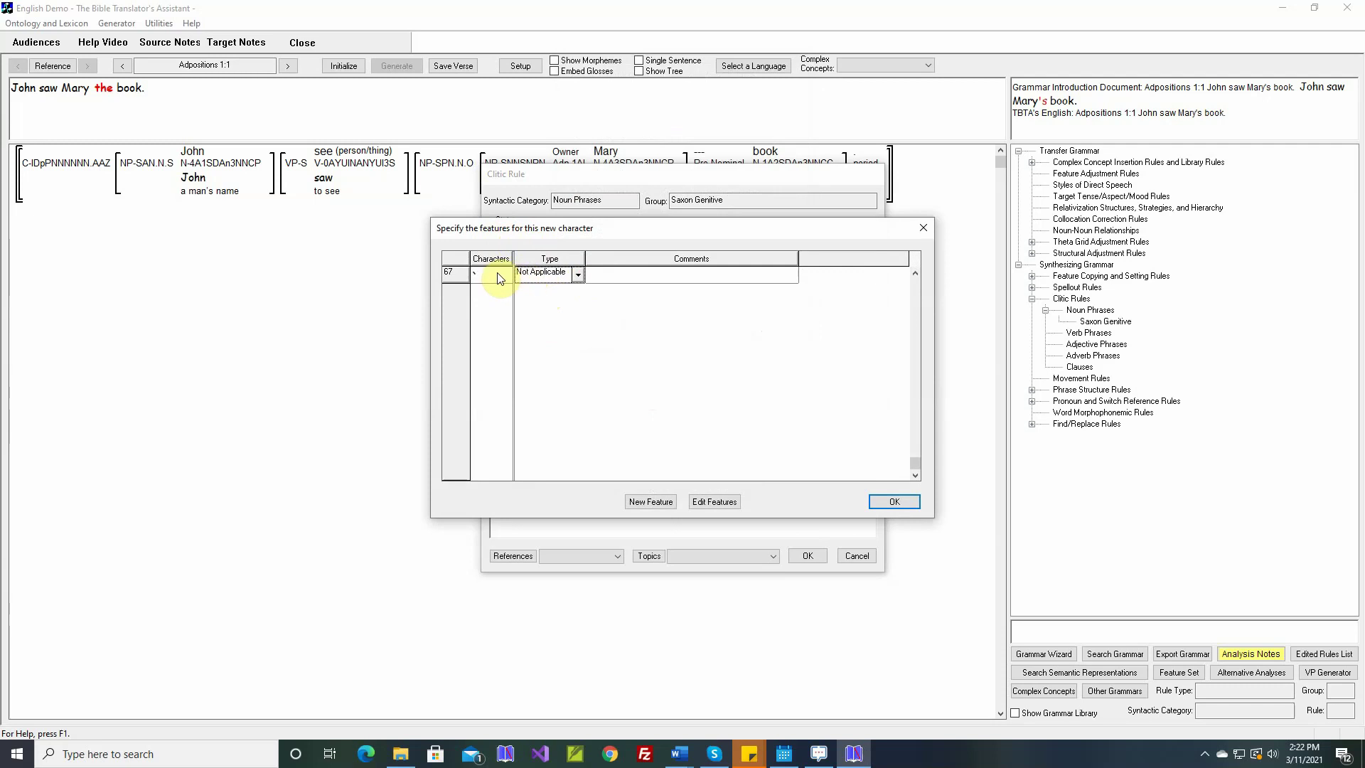
pyautogui.click(896, 501)
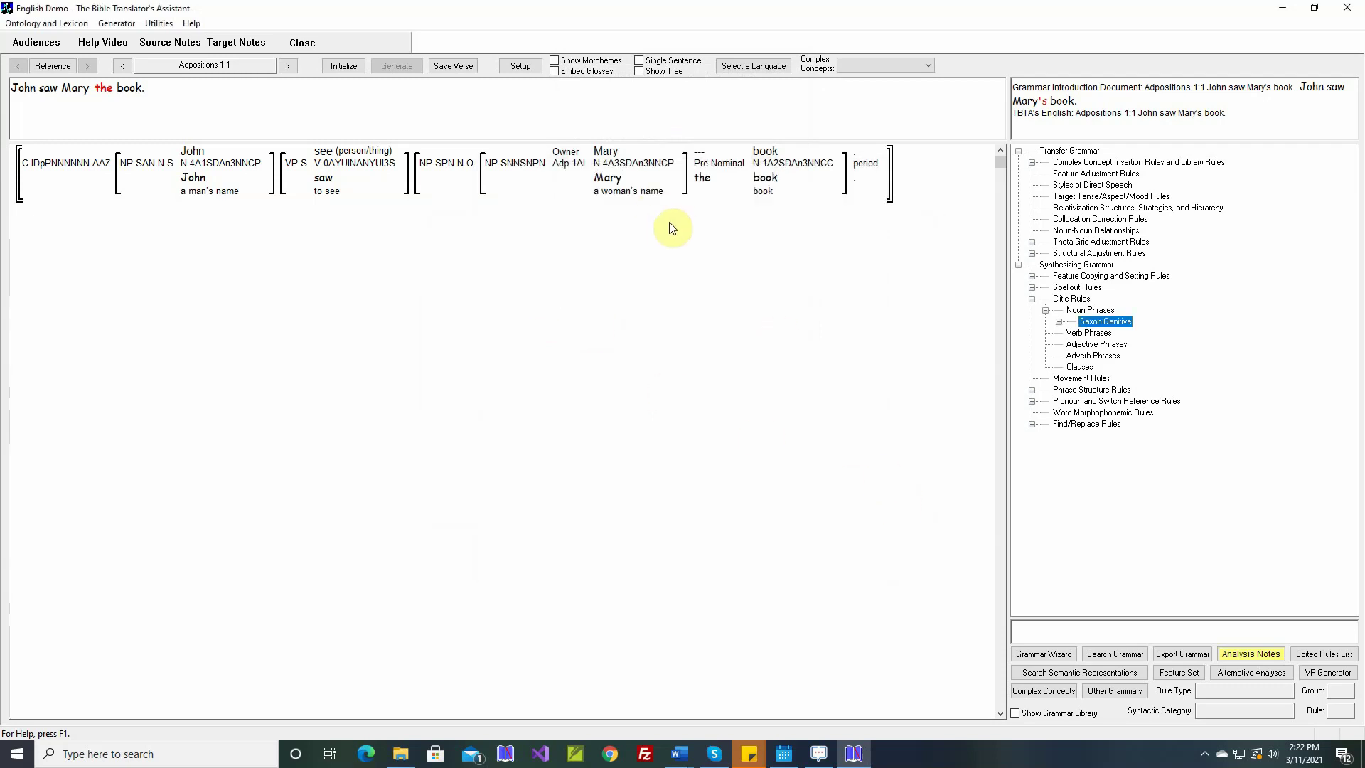
# Initialize and generate Adpositions 1:1 to check where the new clitic rule applies.
pyautogui.click(348, 68)
pyautogui.click(395, 66)
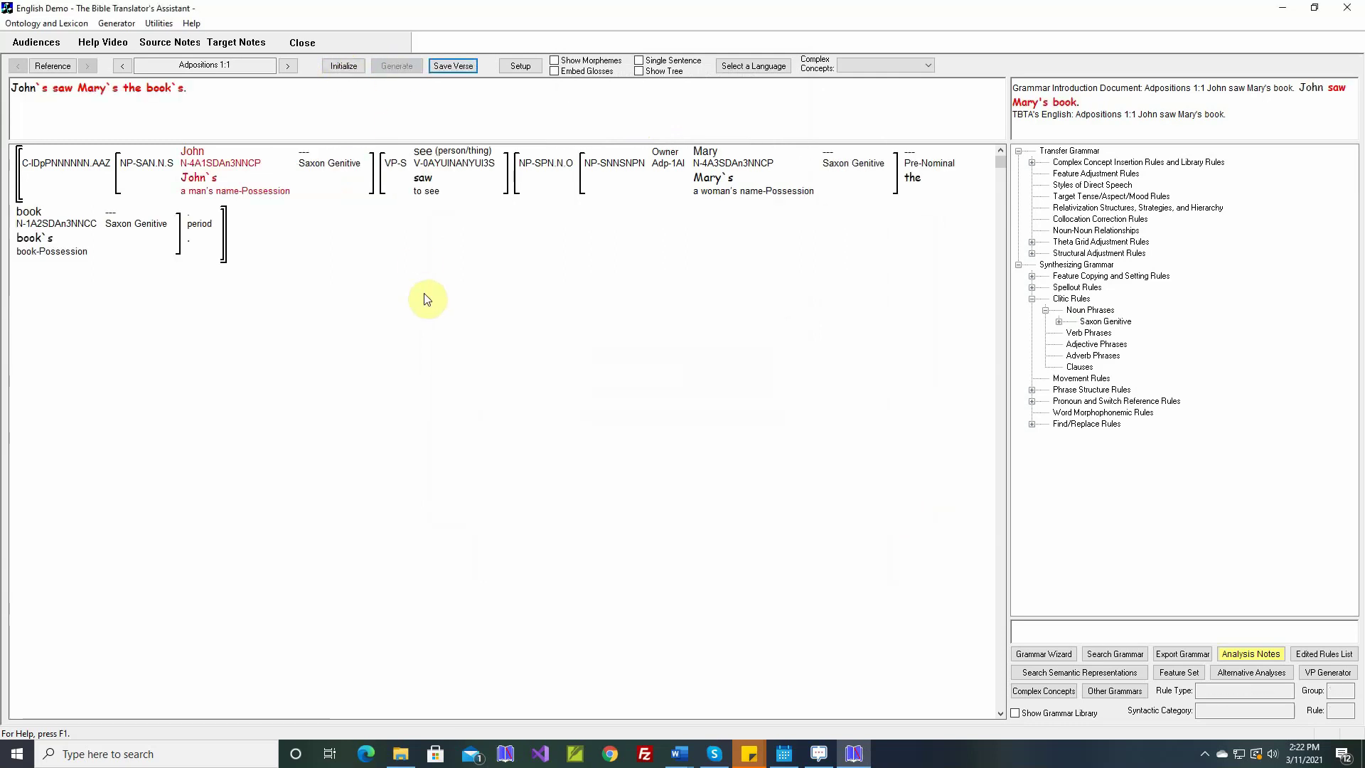
pyautogui.moveTo(217, 184)
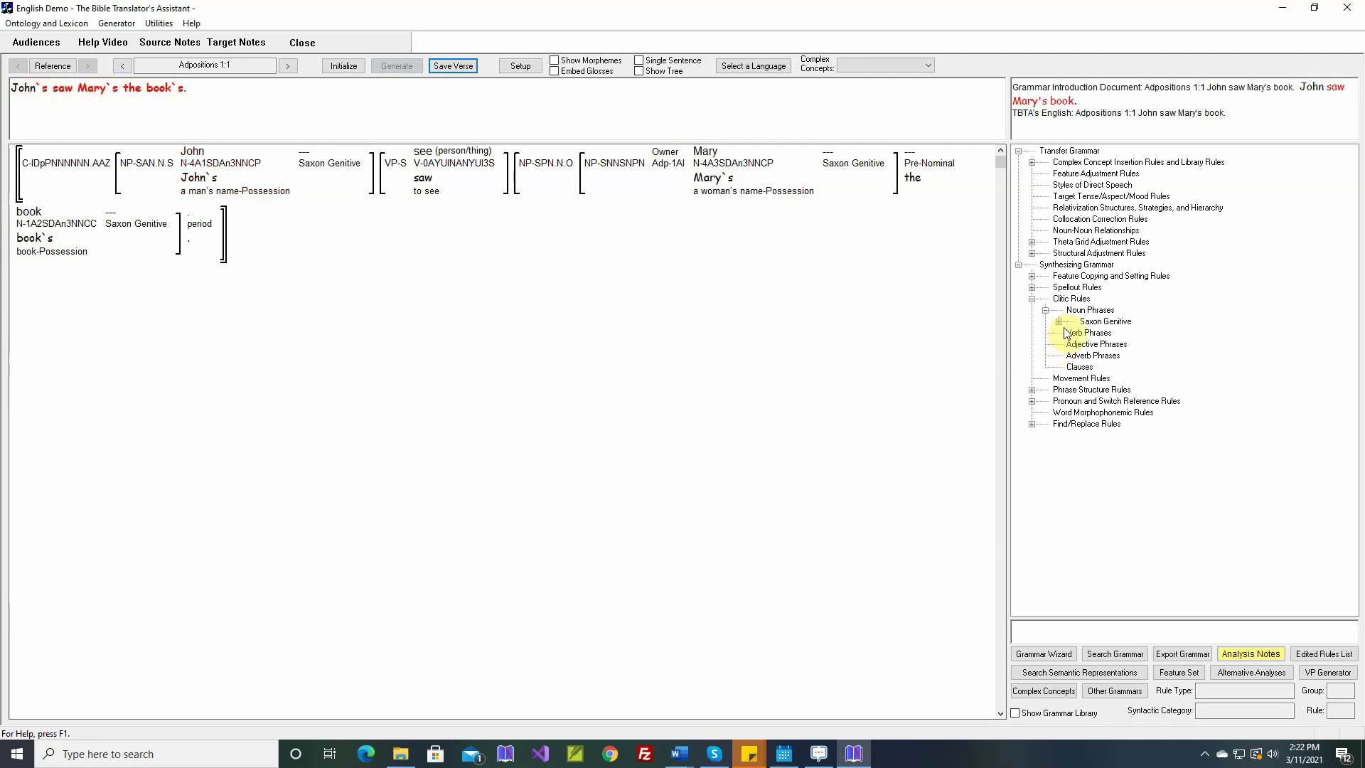
# Restrict the "Enter the Saxon Genitive -s" rule to noun phrases whose Thing-Thing Relationship is Saxon Genitive.
pyautogui.doubleClick(1084, 321)
pyautogui.click(1116, 335)
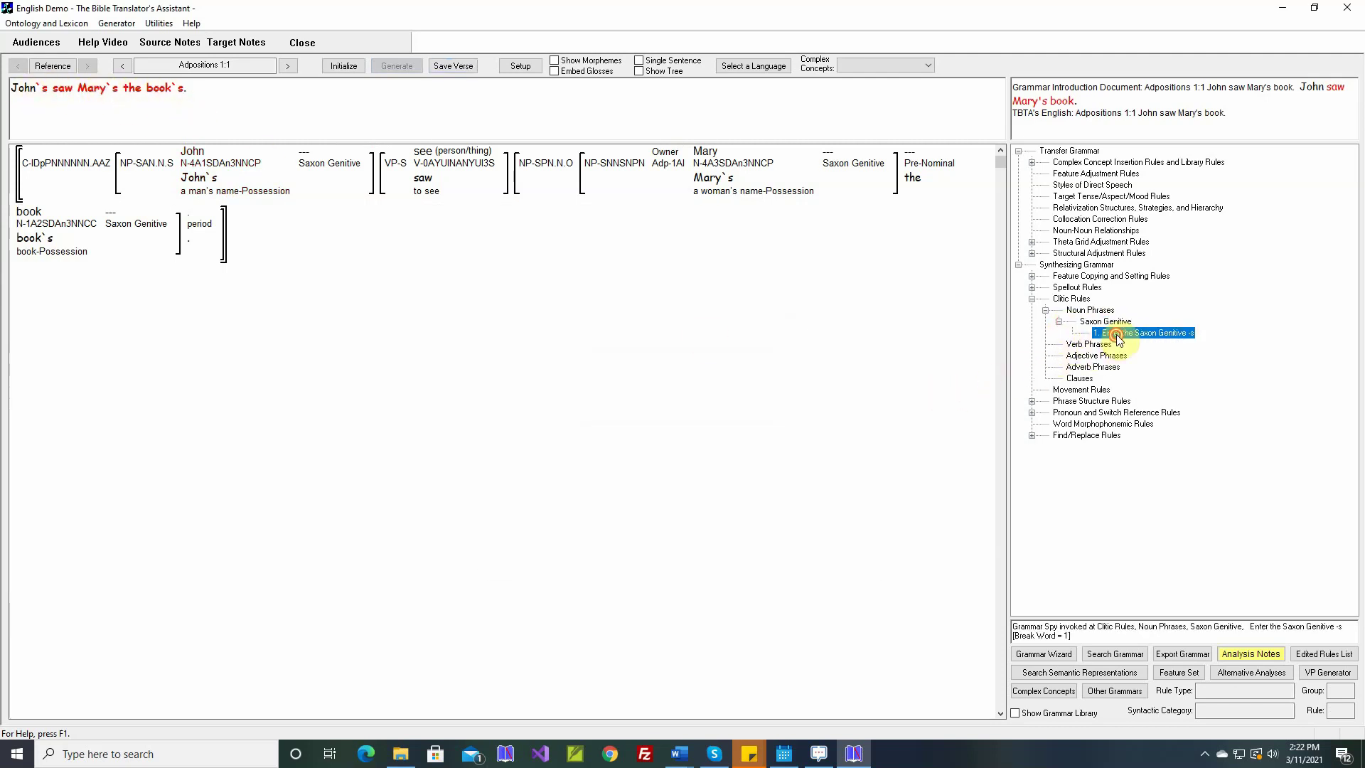
pyautogui.doubleClick(1117, 334)
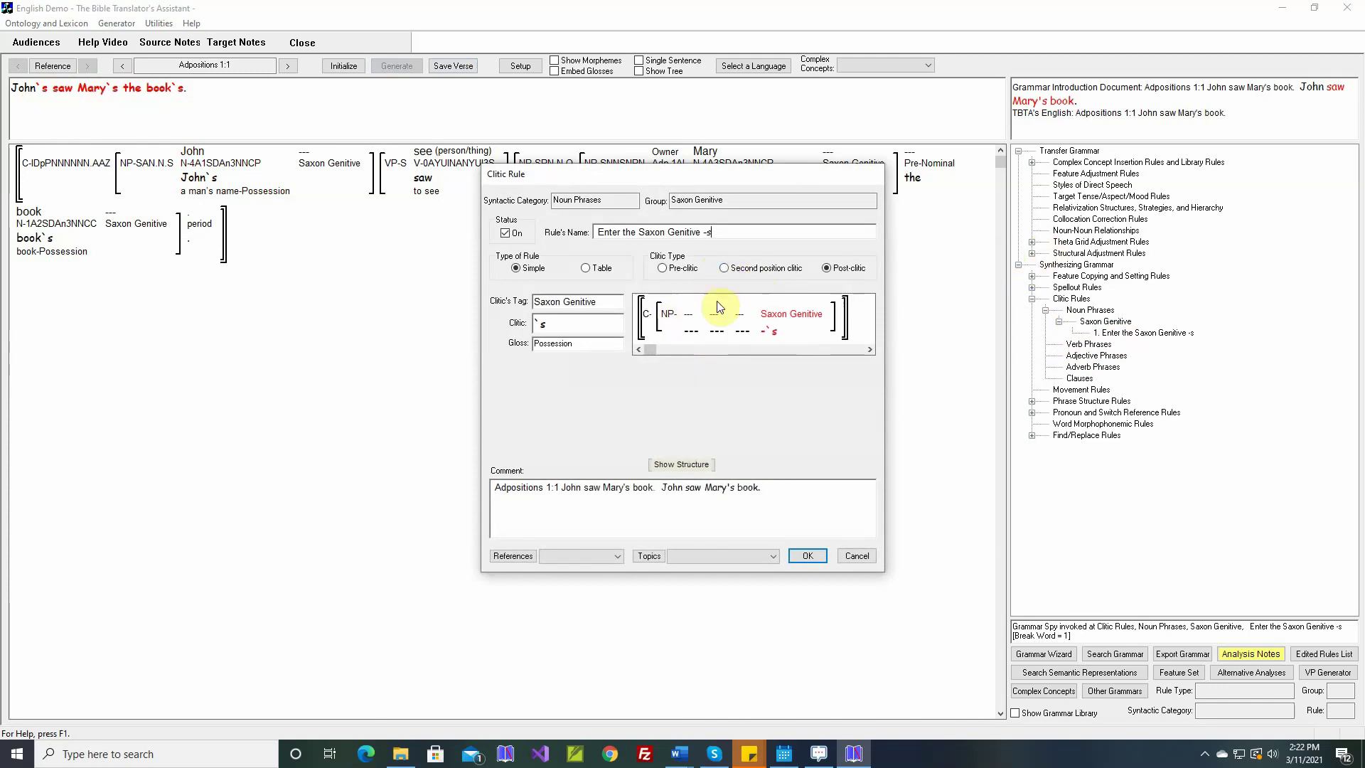
pyautogui.doubleClick(672, 314)
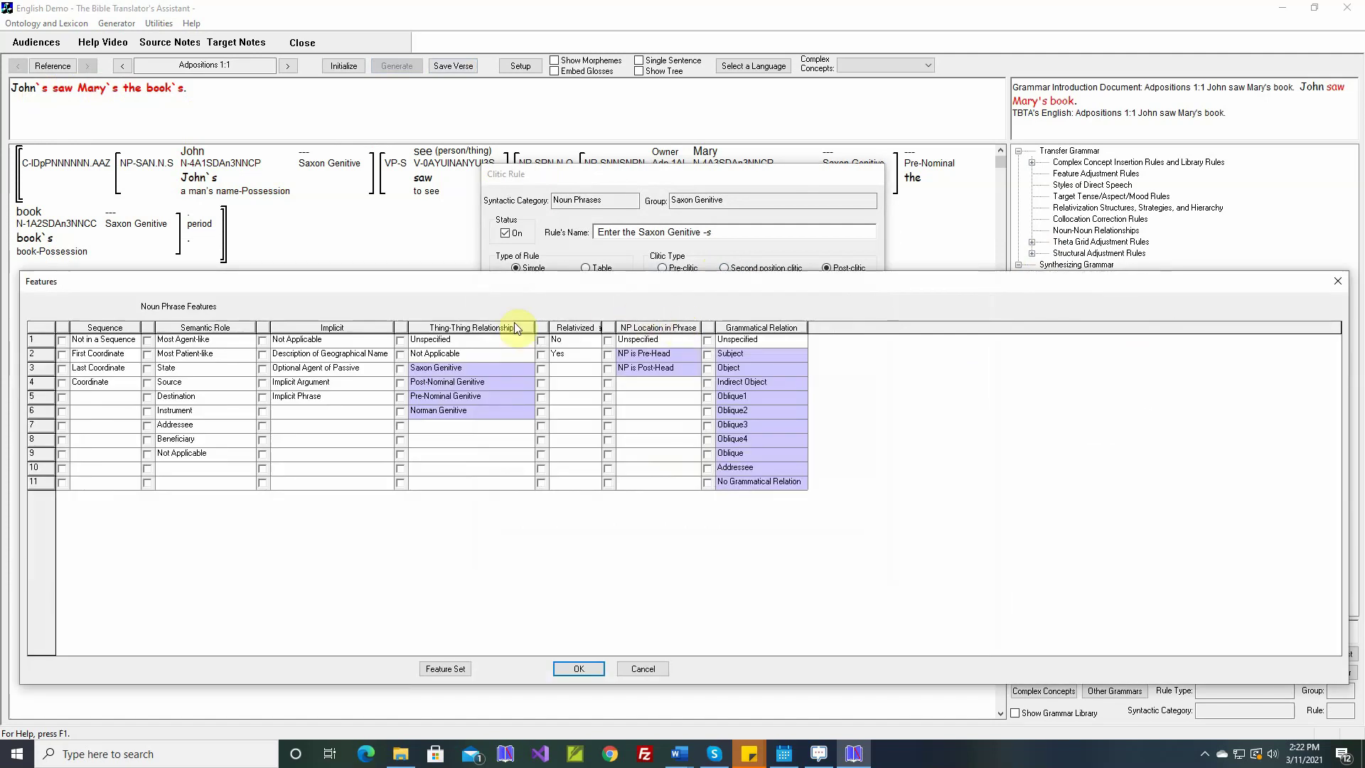
pyautogui.click(401, 370)
pyautogui.click(579, 667)
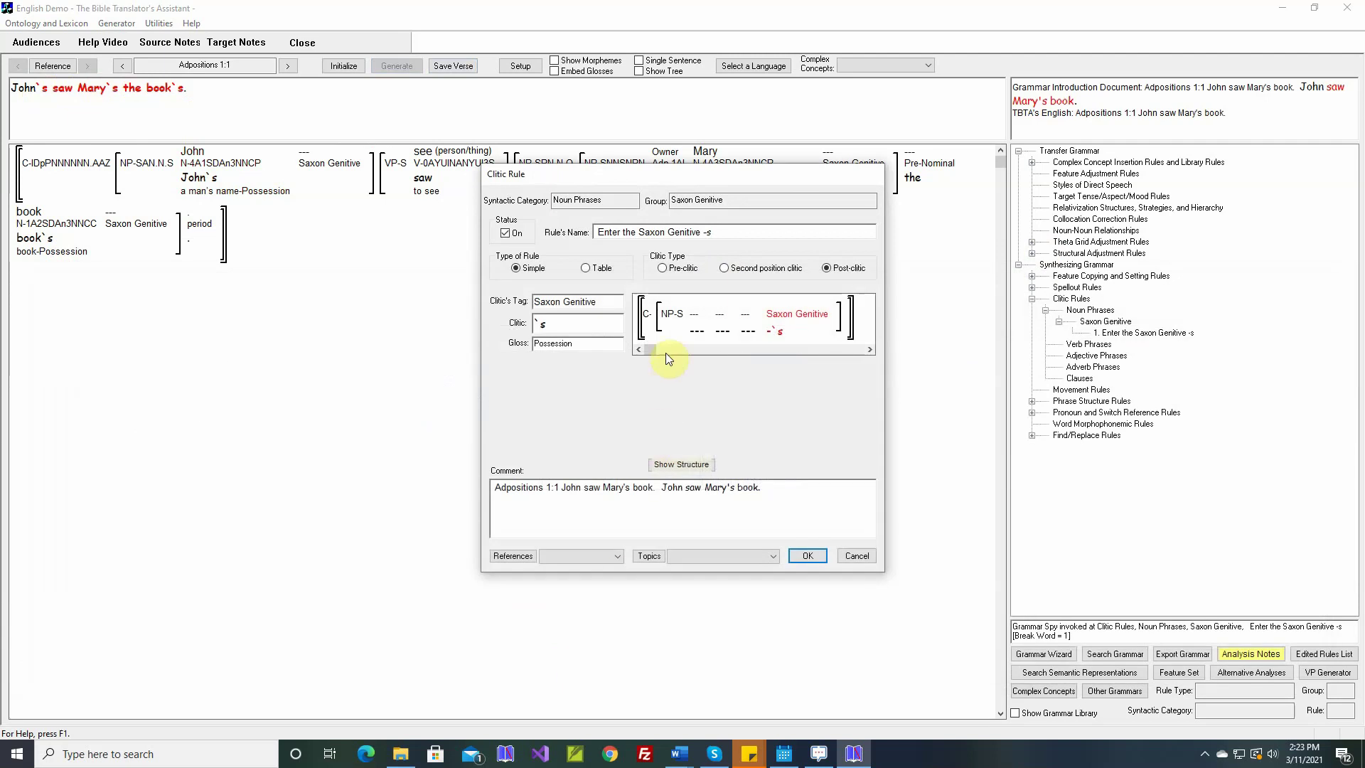
pyautogui.moveTo(682, 322)
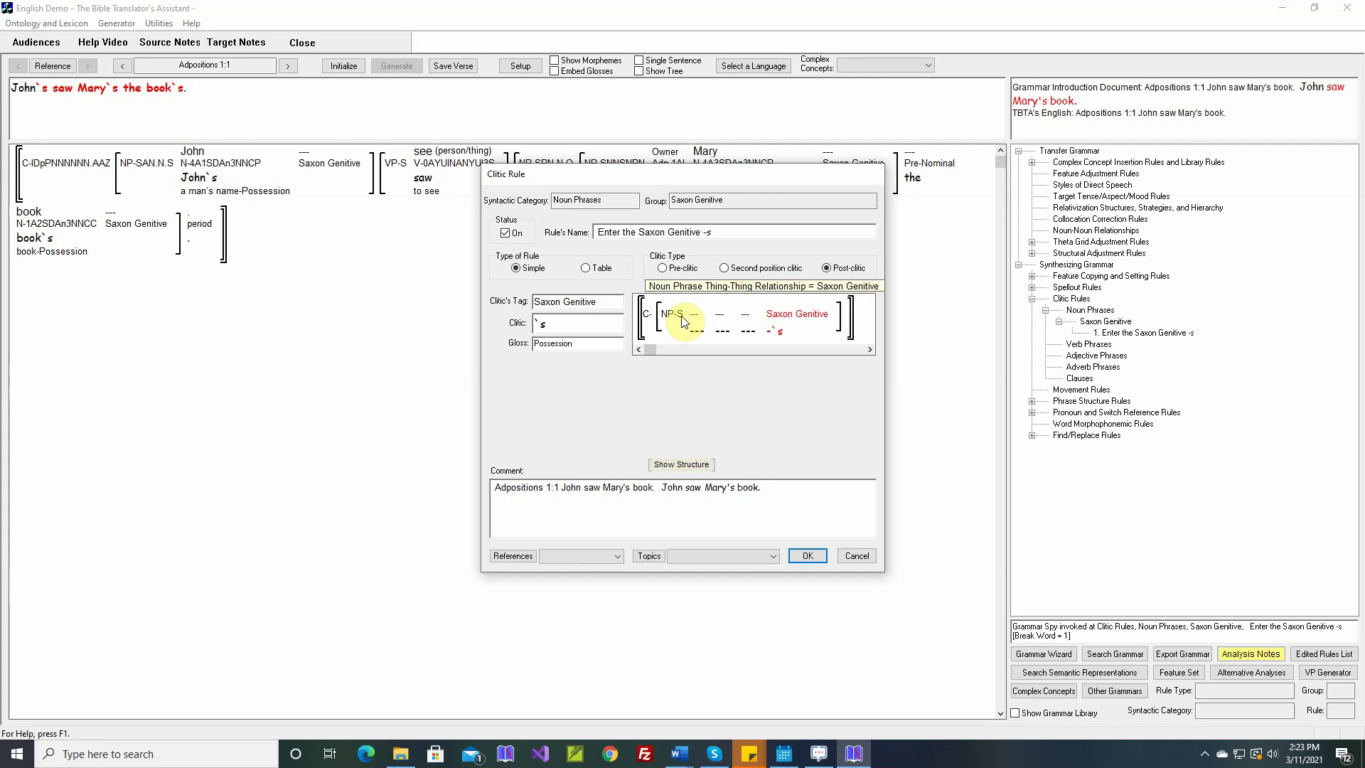
pyautogui.click(806, 555)
# Regenerate Adpositions 1:1 with the restricted clitic rule and examine the ` character in the generated sentence.
pyautogui.click(344, 65)
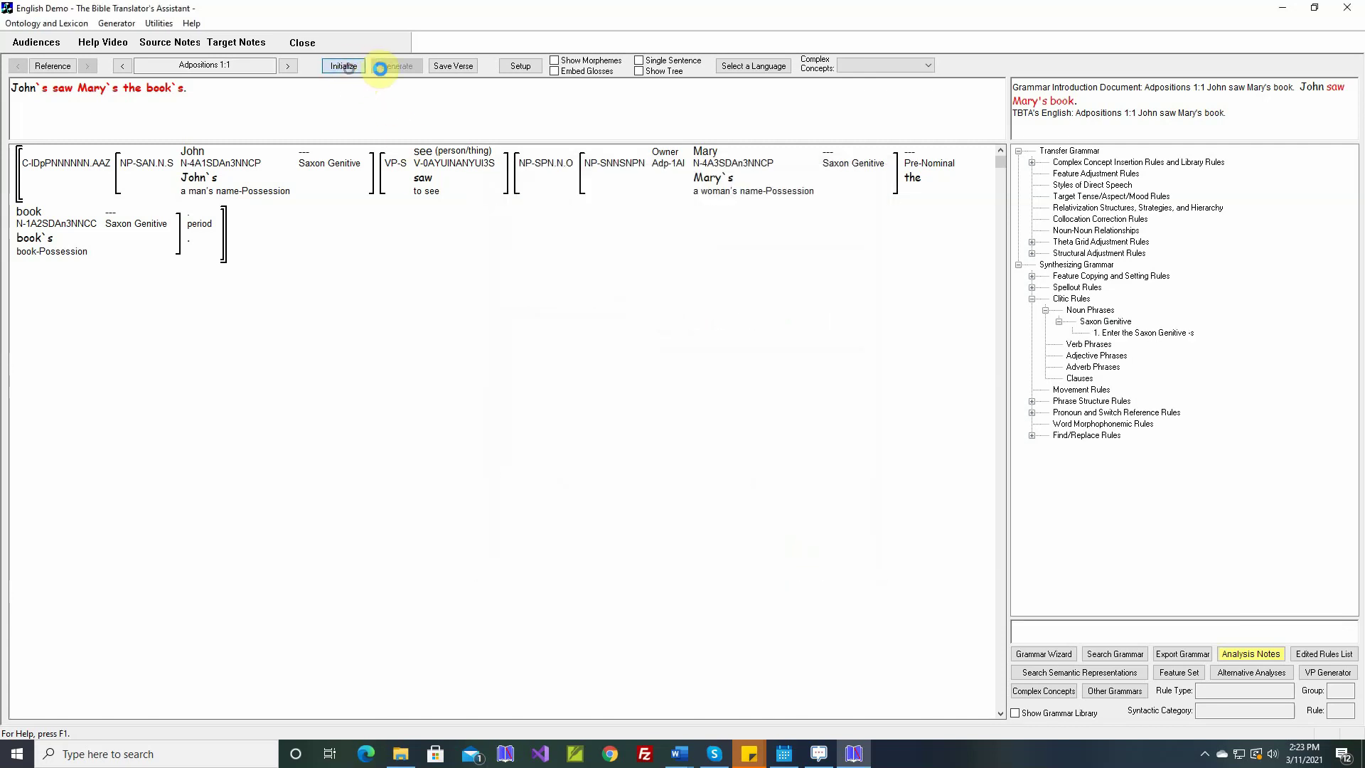
pyautogui.click(397, 66)
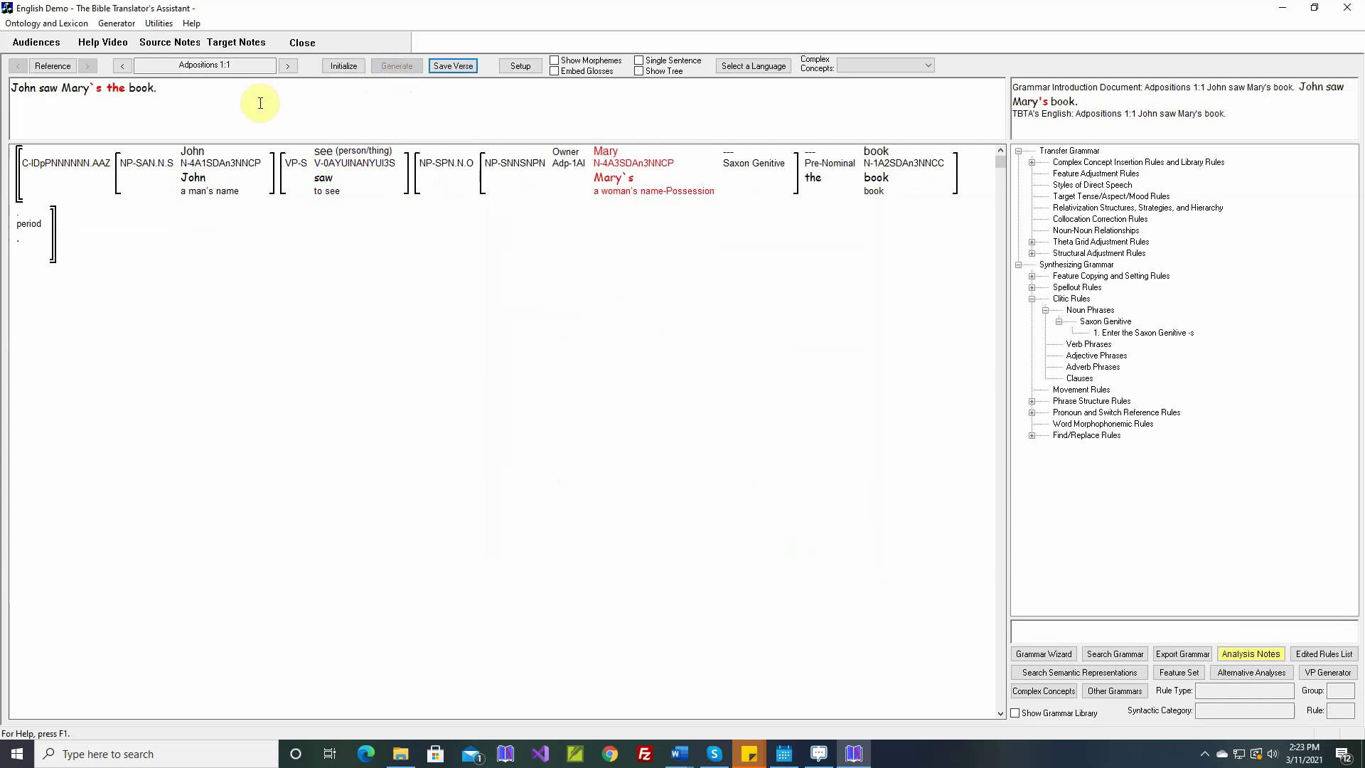
pyautogui.click(89, 86)
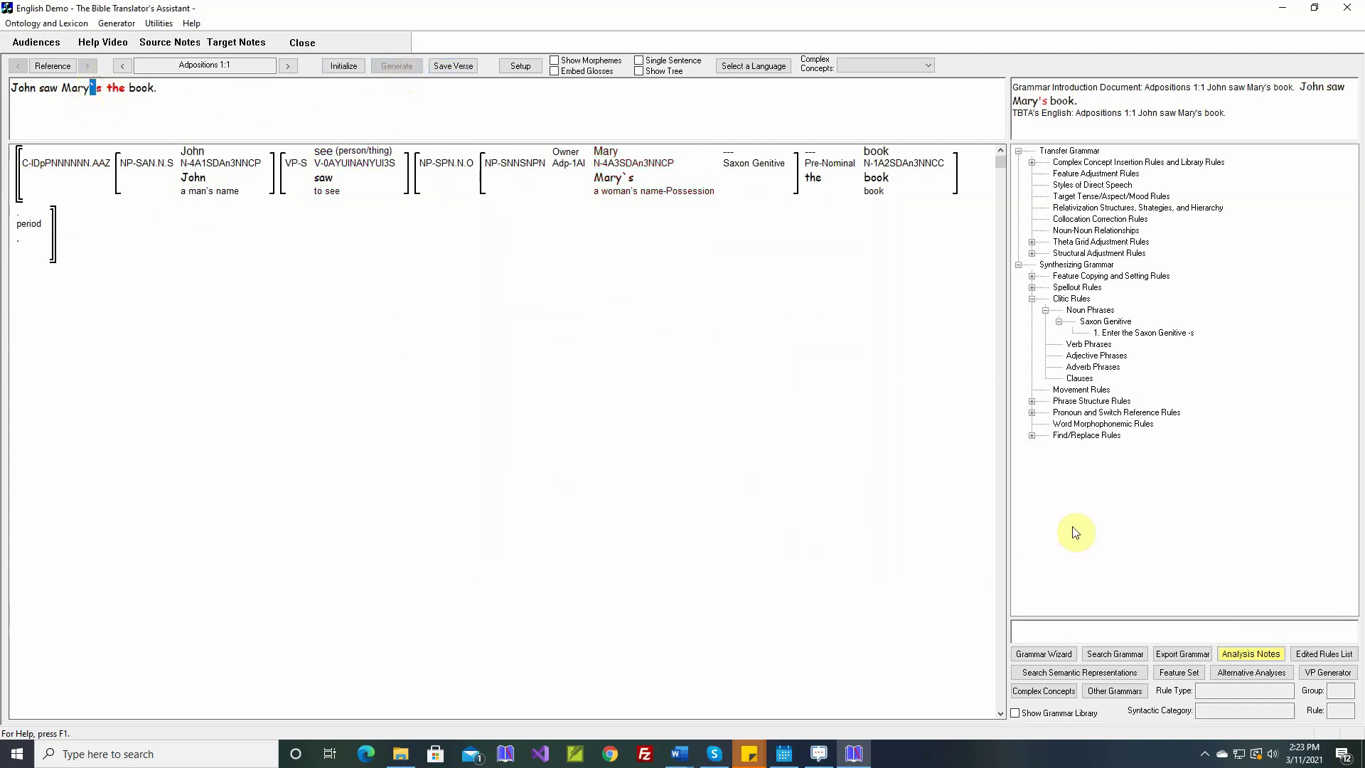
# Create a find/replace rule in the Punctuation group named "Change ` to '", with ` as the input string and ' as the output string.
pyautogui.click(1033, 435)
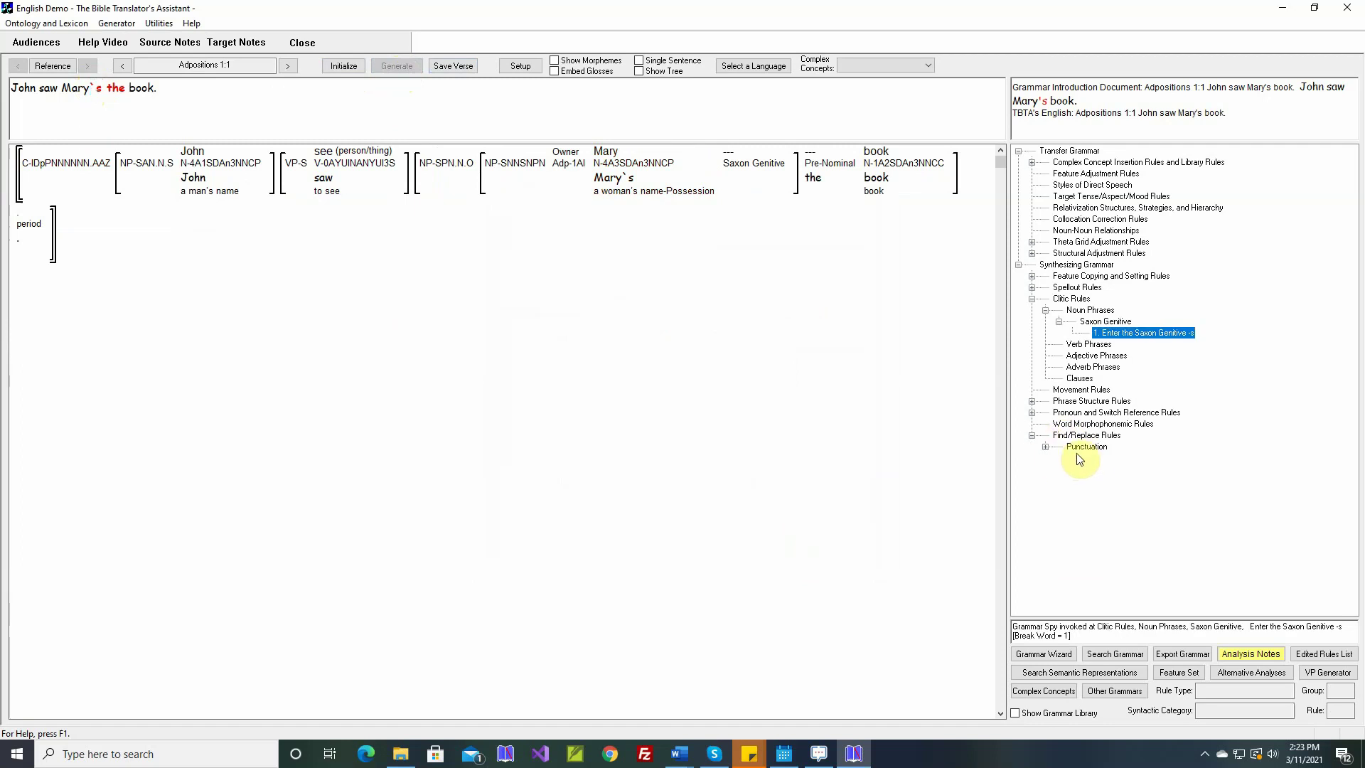
pyautogui.doubleClick(1076, 447)
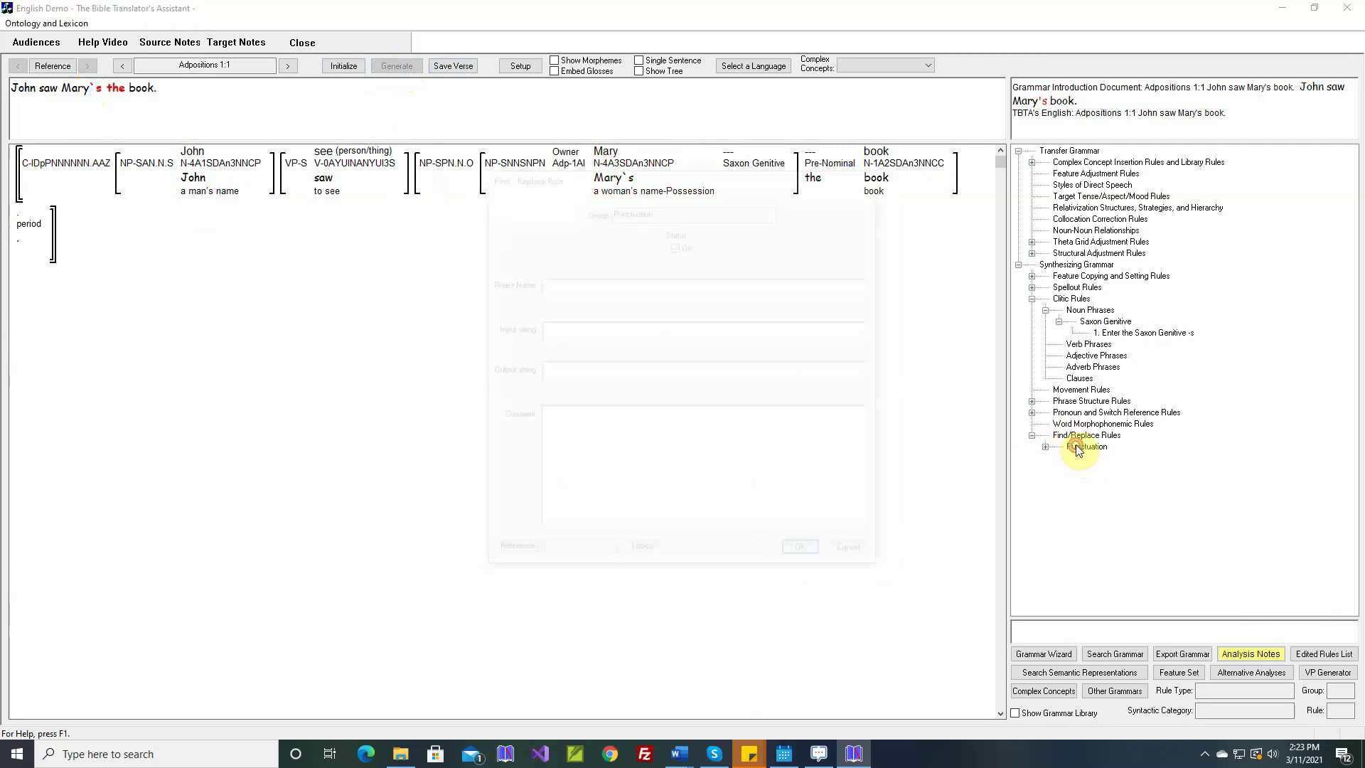
pyautogui.write("Change ` to '")
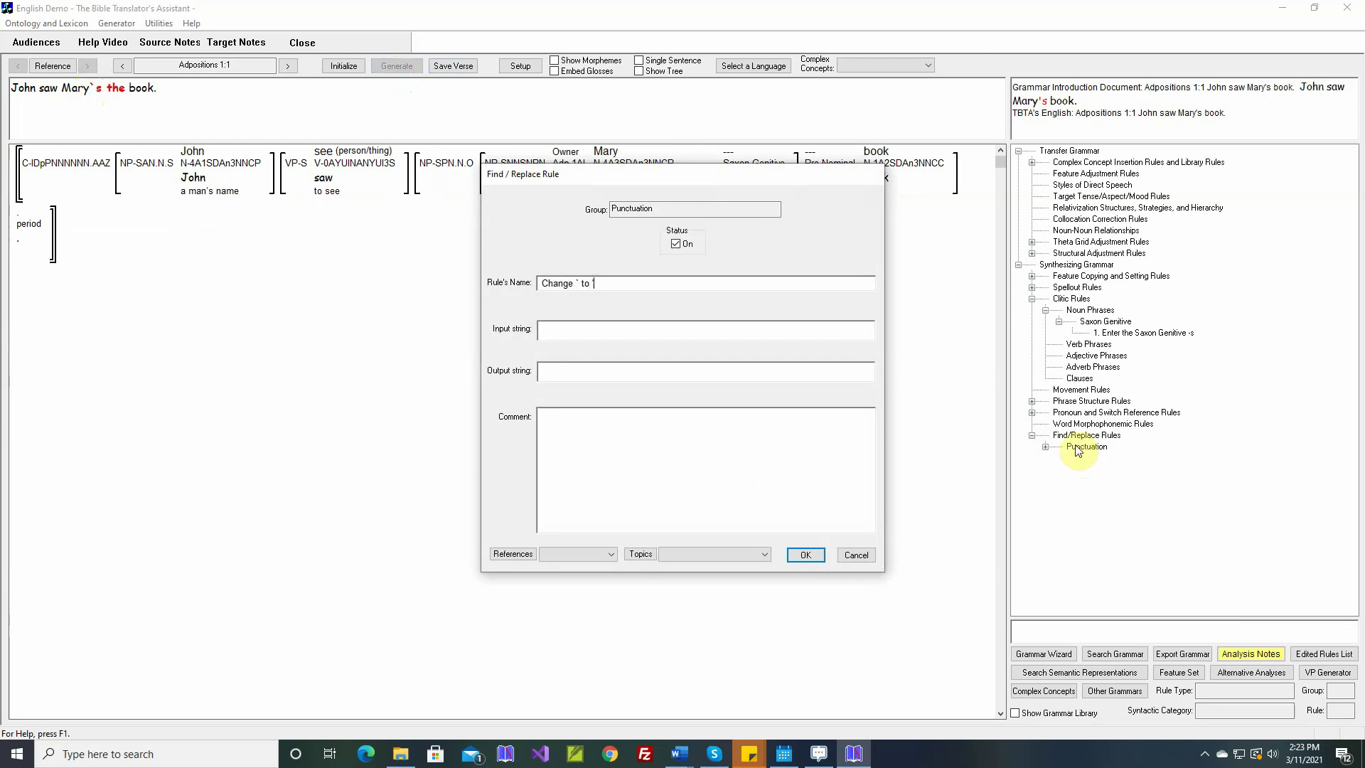
pyautogui.click(696, 337)
pyautogui.write('`')
pyautogui.click(645, 374)
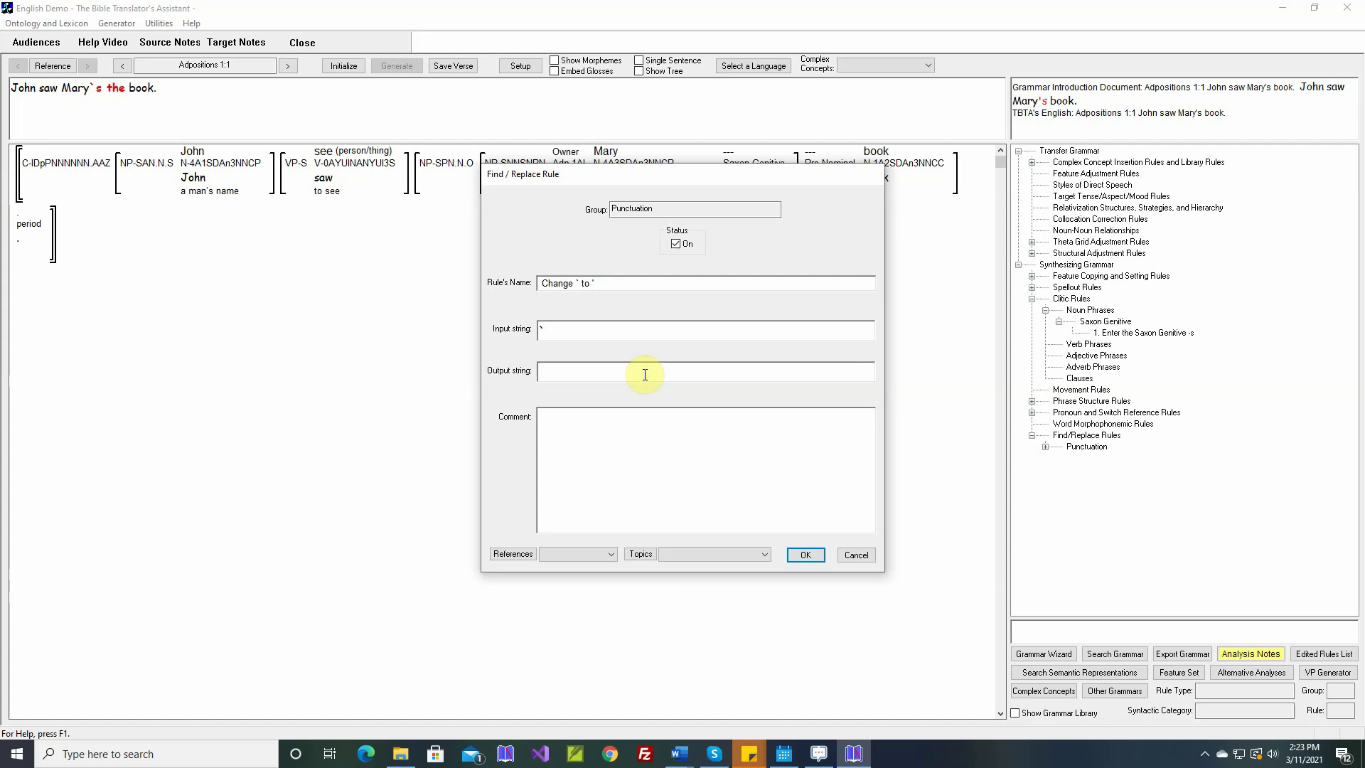
pyautogui.write("'")
# Add the Adpositions 1:1 example as the find/replace rule's comment and save the rule.
pyautogui.rightClick(638, 413)
pyautogui.click(666, 432)
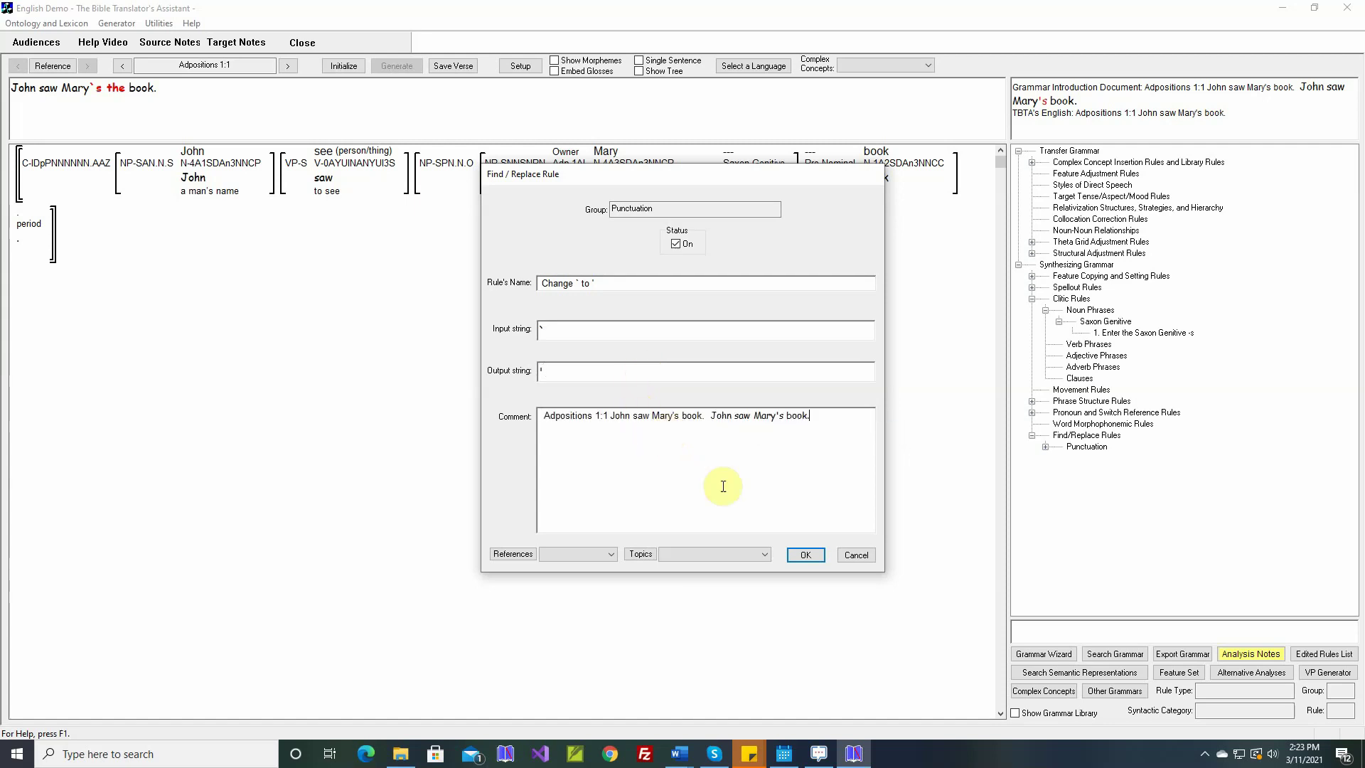
pyautogui.click(806, 556)
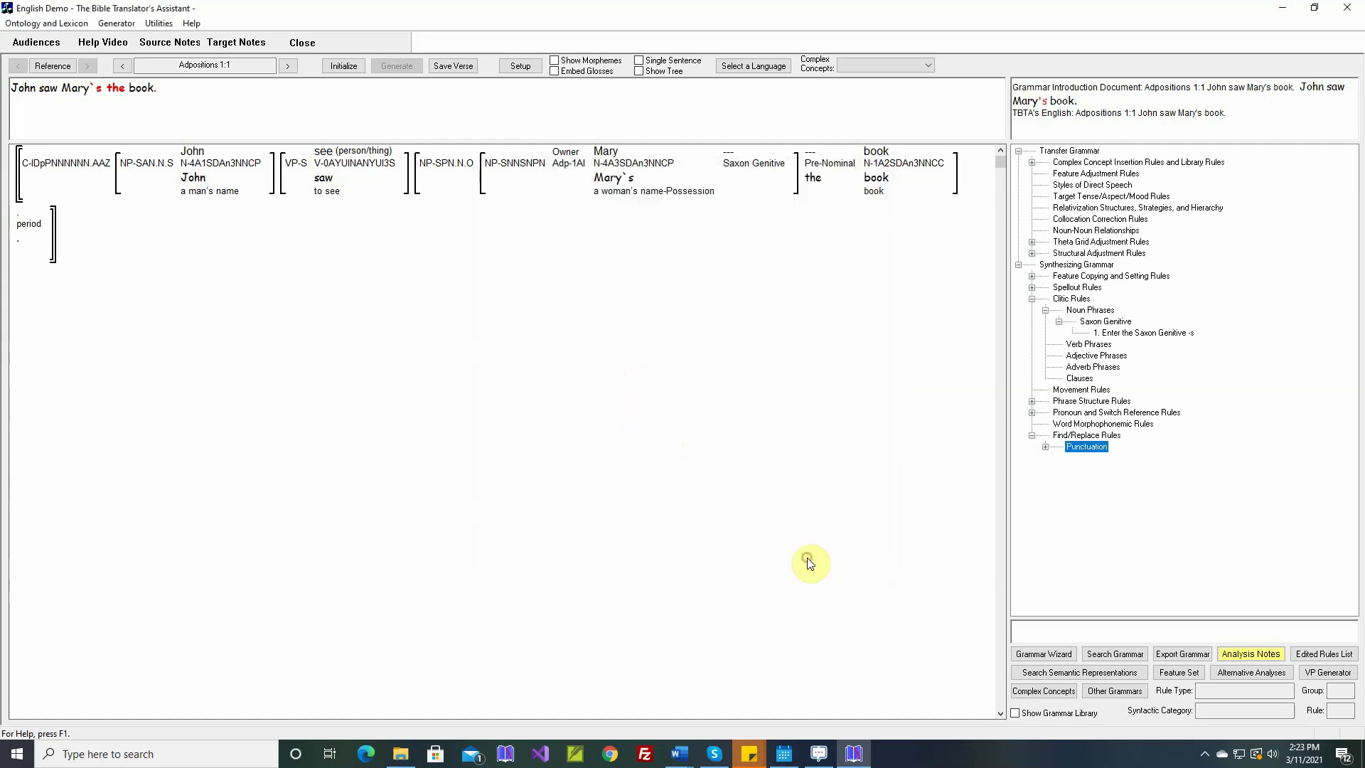
# Regenerate Adpositions 1:1 with the punctuation rule and examine the possessor noun phrase and the article before "book".
pyautogui.click(347, 66)
pyautogui.click(388, 66)
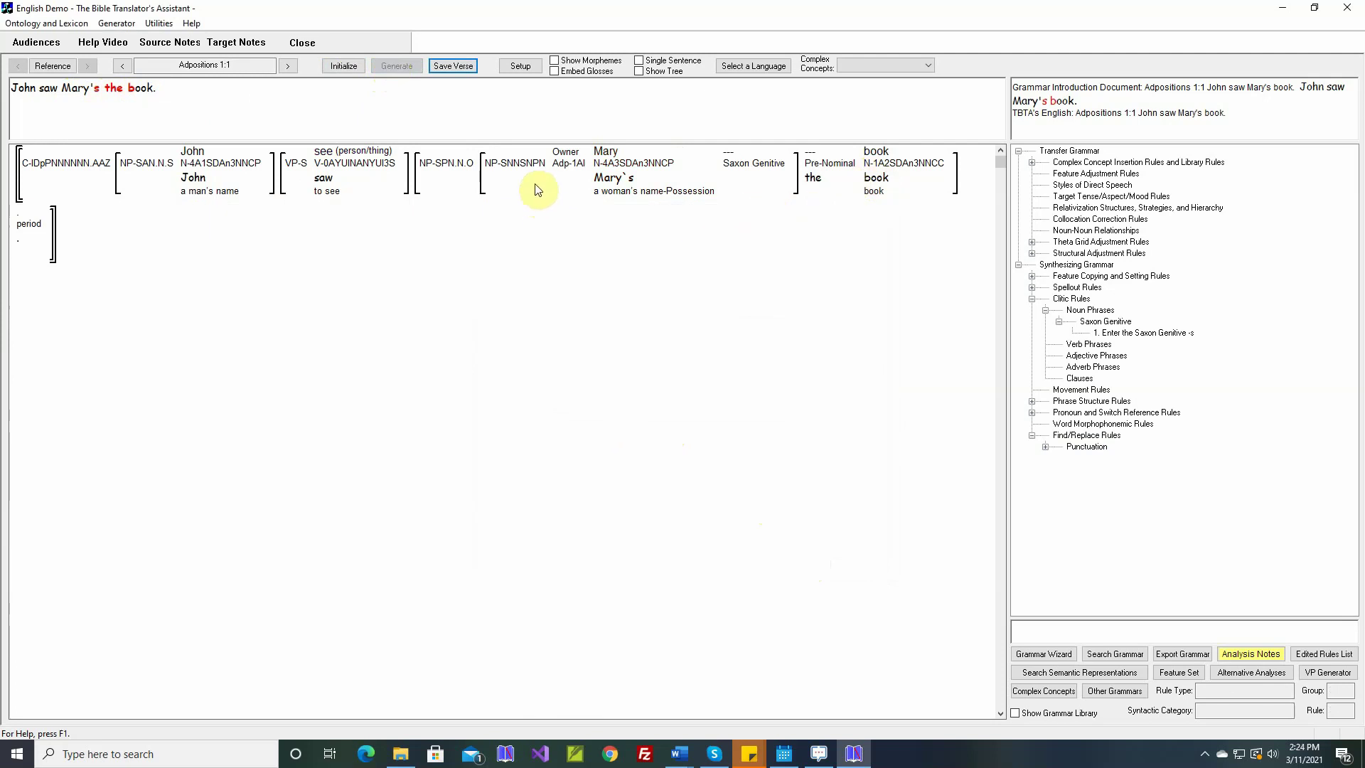
pyautogui.moveTo(535, 180)
pyautogui.moveTo(817, 185)
pyautogui.moveTo(875, 186)
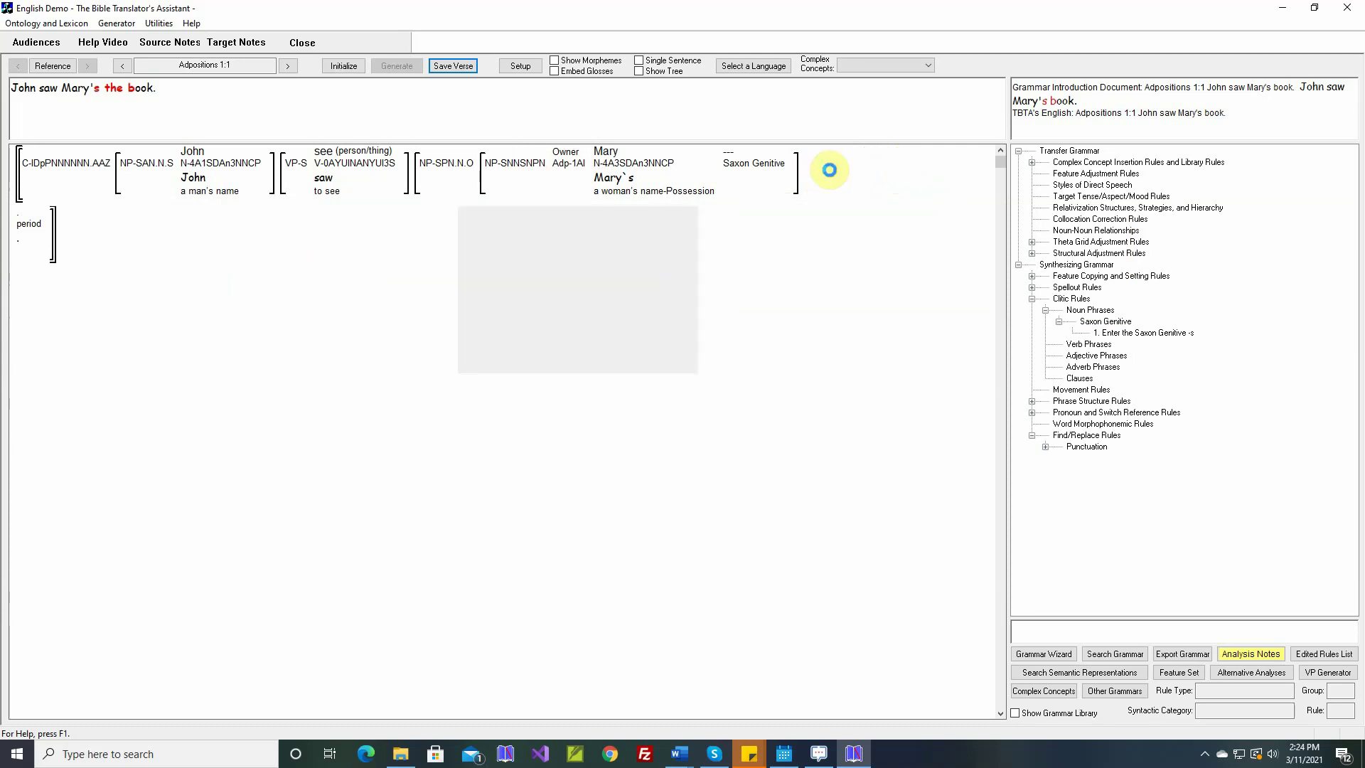
# Create a structural adjustment rule group named Noun Issues and place it directly above Noun Phrase Issues.
pyautogui.click(1033, 253)
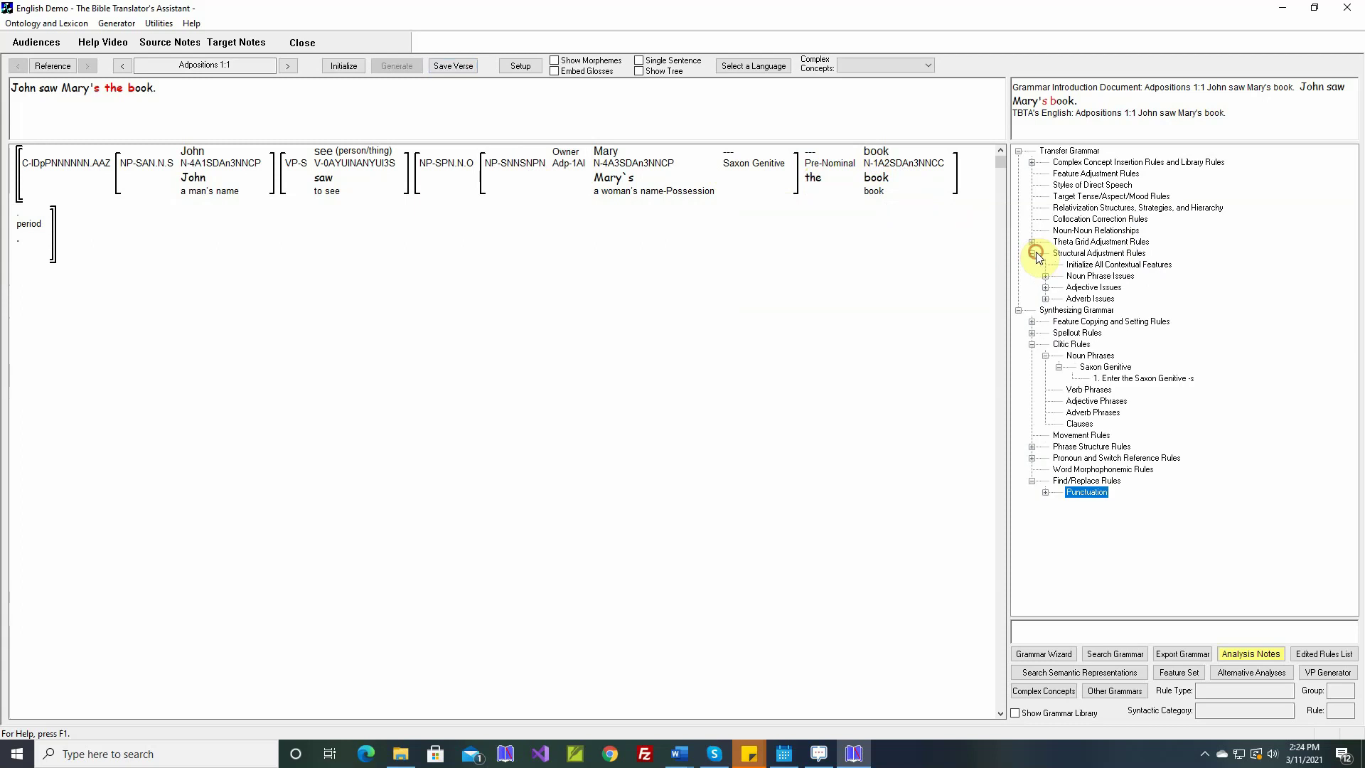
pyautogui.rightClick(1076, 254)
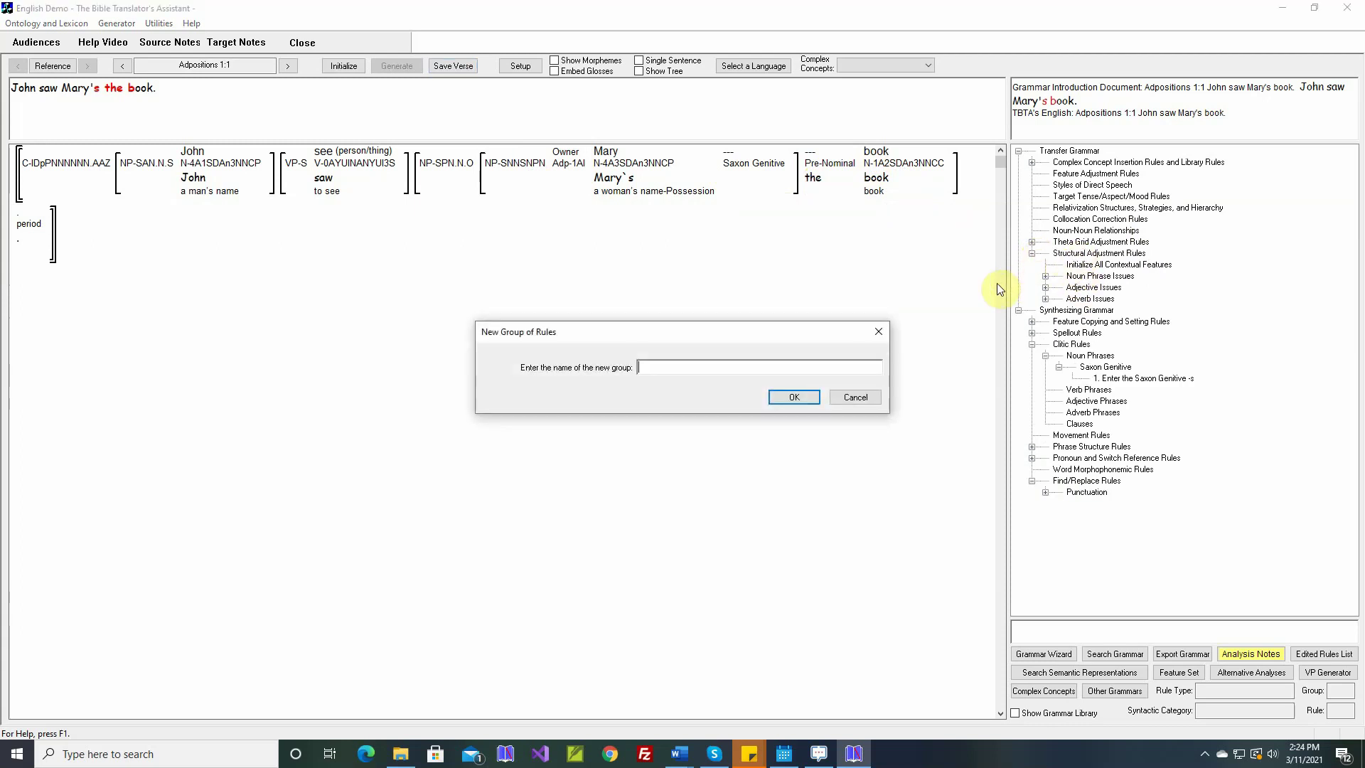
pyautogui.write('Noun Issues')
pyautogui.click(794, 398)
pyautogui.click(1081, 311)
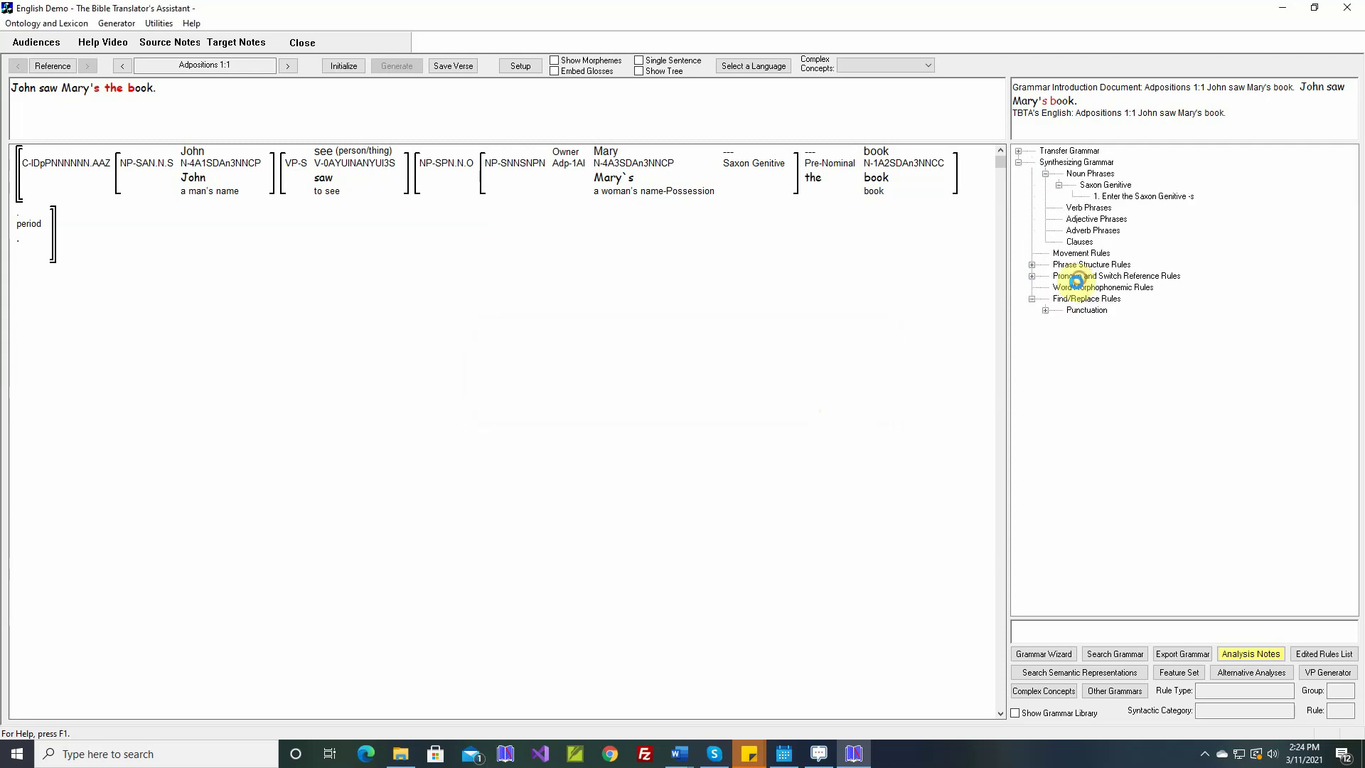
# Move the Noun Phrase Issues group below Adverb Issues in the structural adjustment rules.
pyautogui.click(1031, 253)
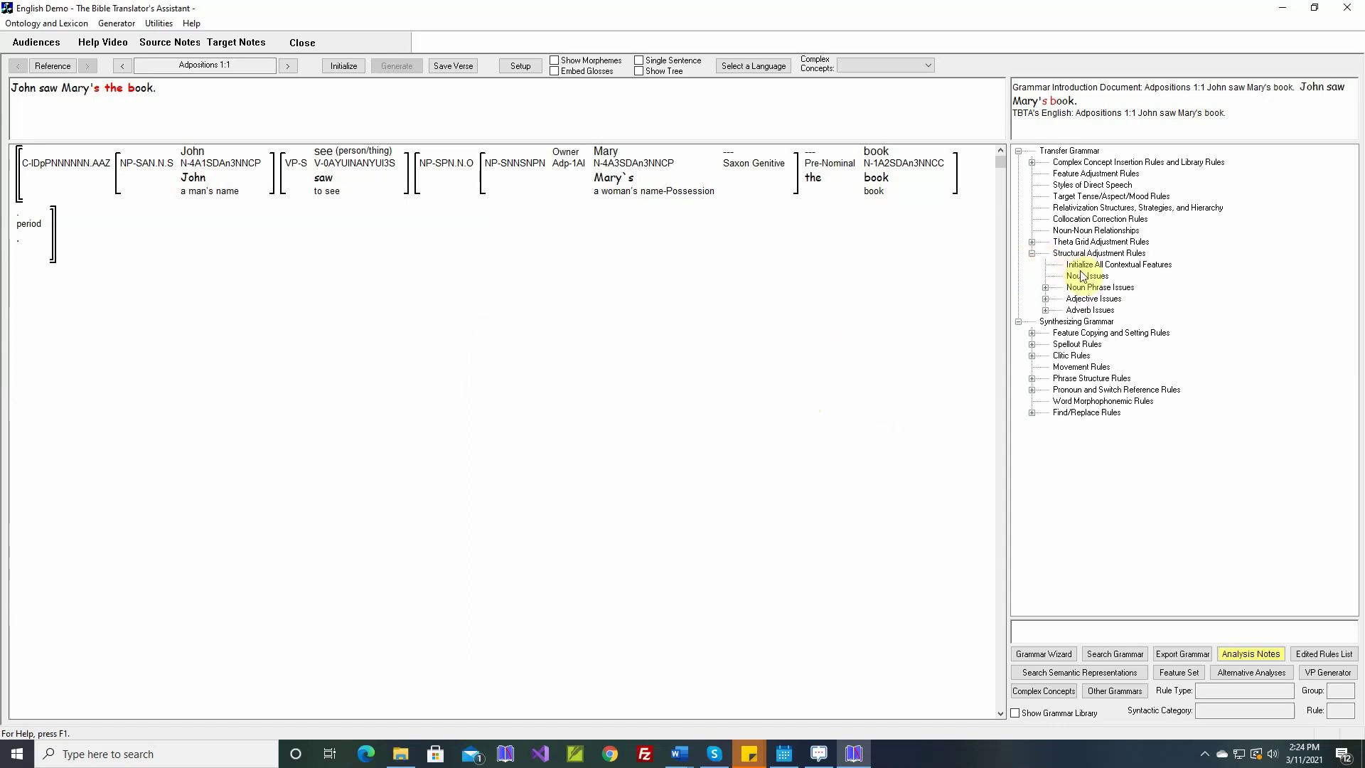
pyautogui.moveTo(1078, 289); pyautogui.dragTo(1093, 300)
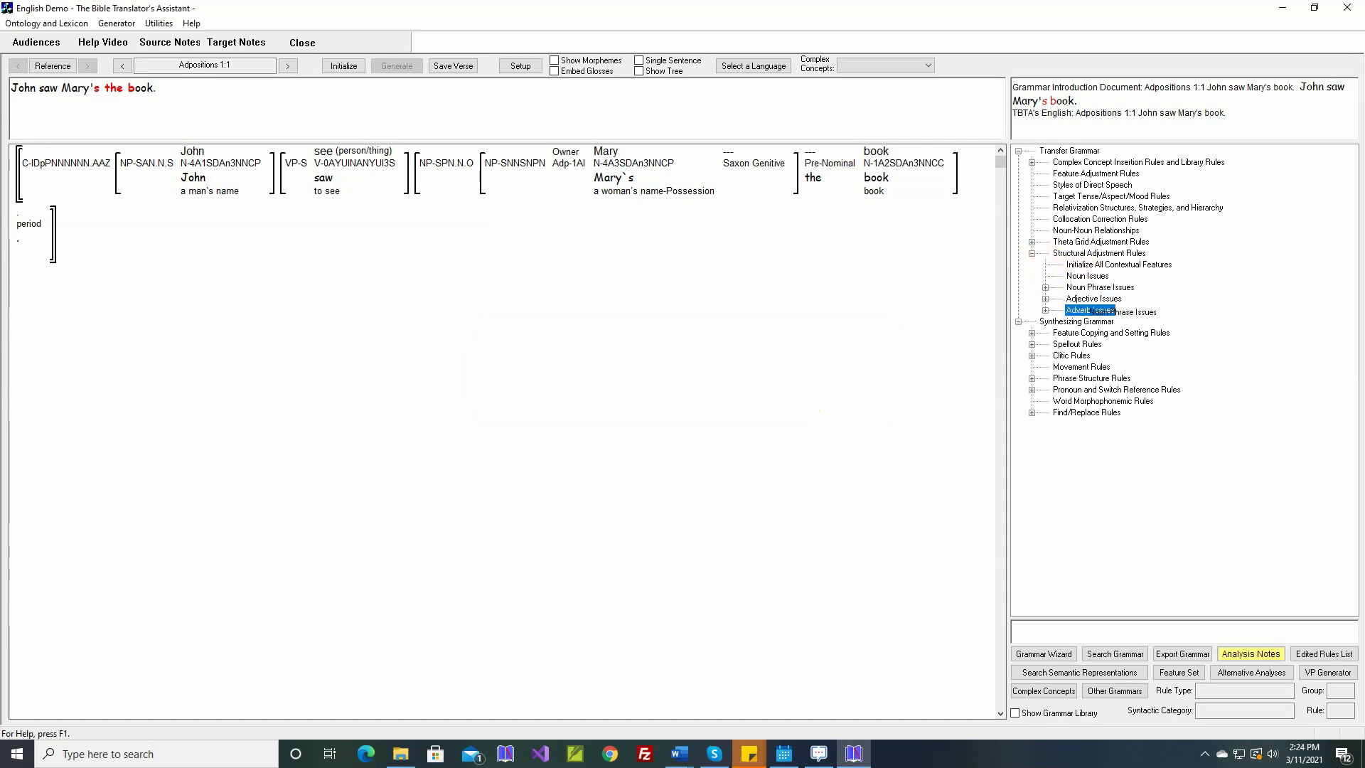
pyautogui.click(1032, 253)
# Start a new structural adjustment rule in the Noun Issues group for the semantic category Nouns.
pyautogui.doubleClick(1086, 277)
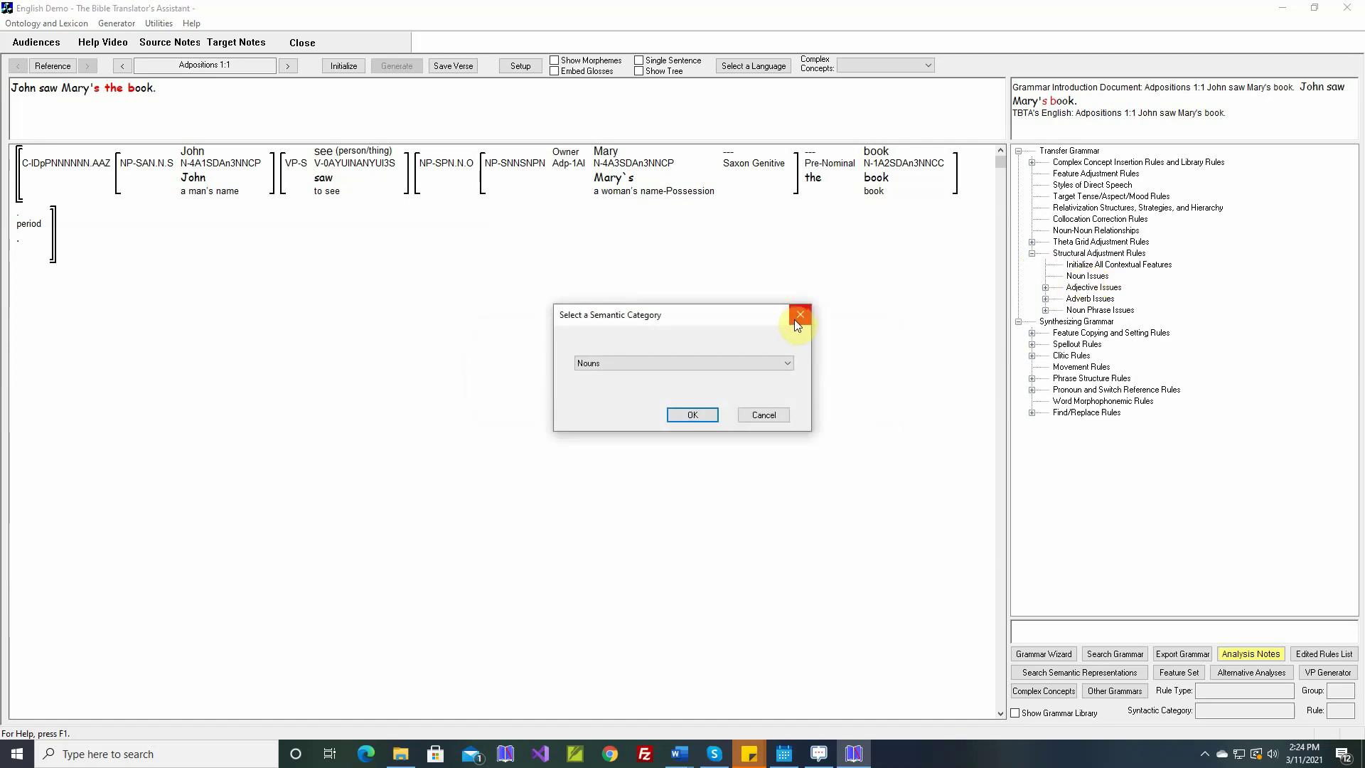
pyautogui.click(595, 365)
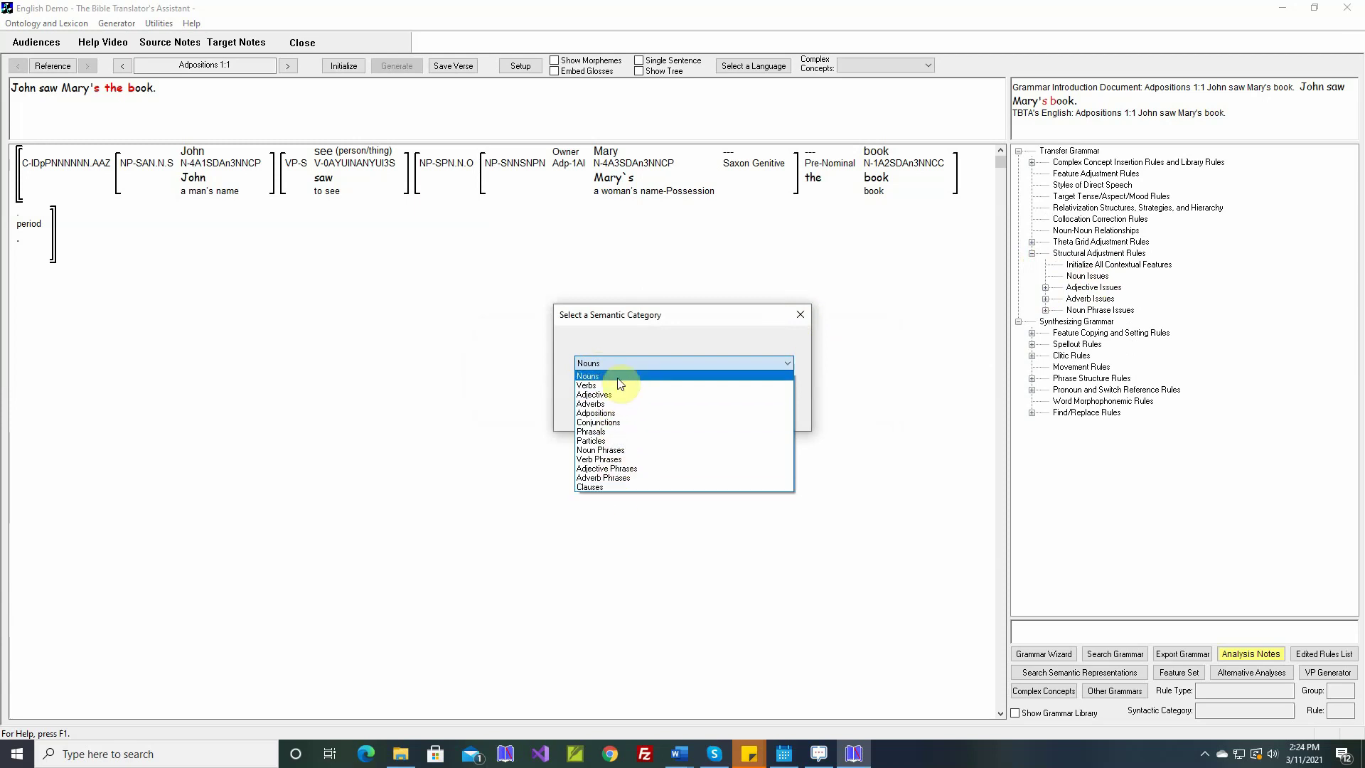
pyautogui.click(618, 377)
pyautogui.click(671, 412)
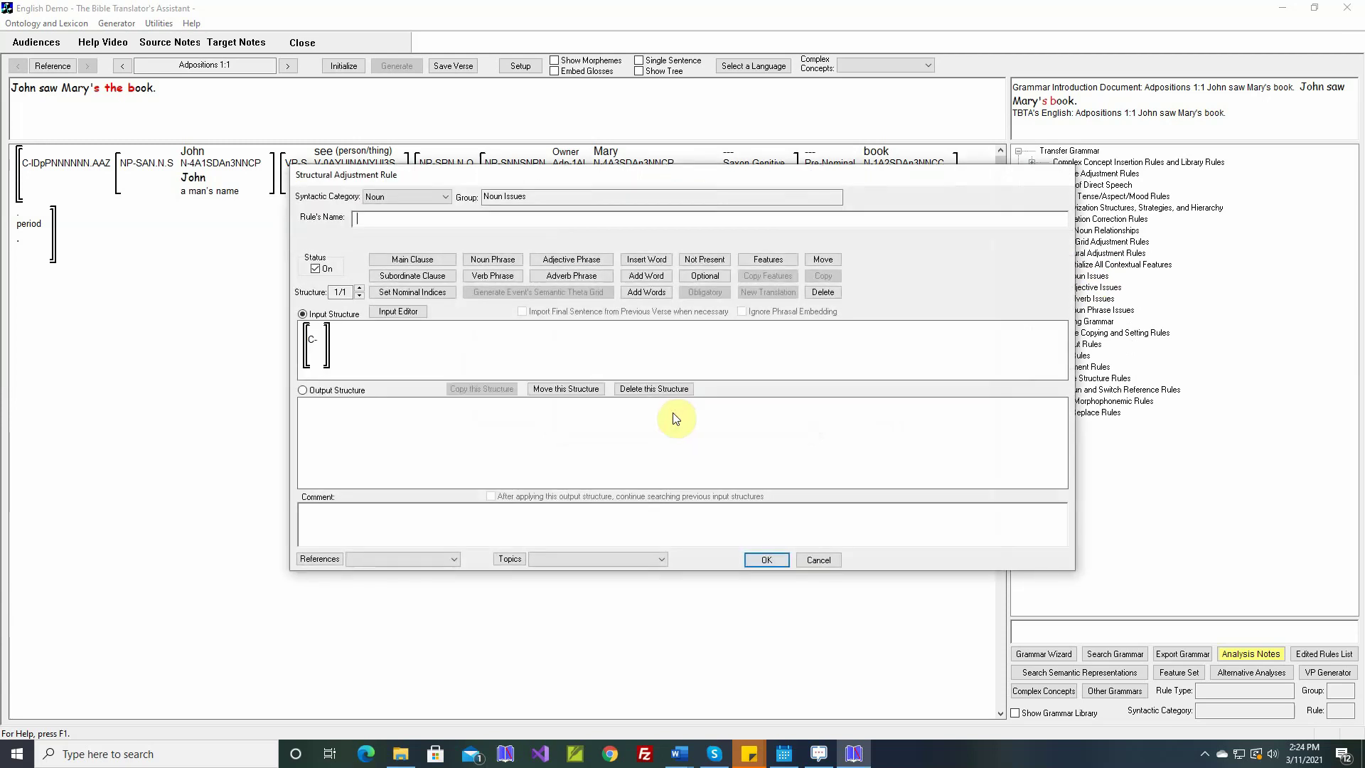
# Name the rule "When a Noun is modified by a Saxon Genitive, set the noun's Participant Tracking to Generic" with input structure (np n (np )).
pyautogui.write('When a n')
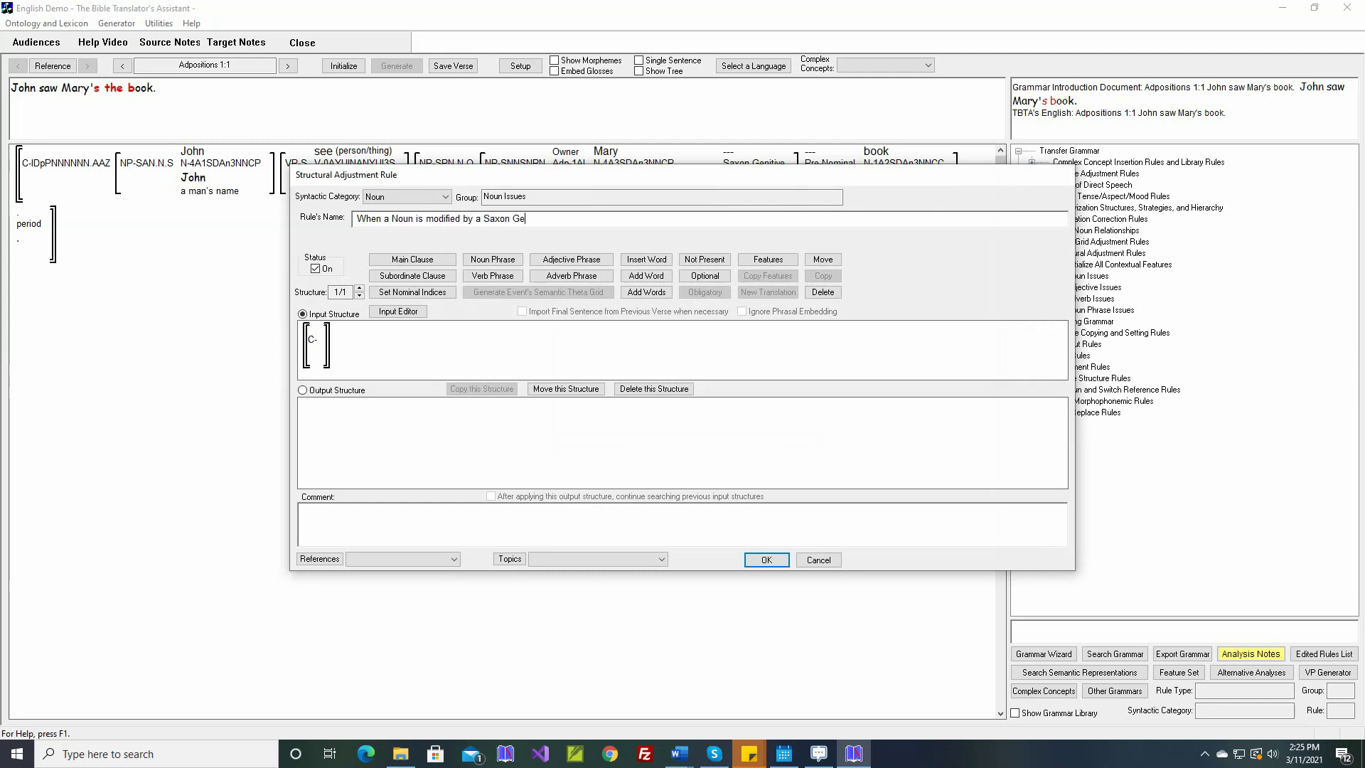
pyautogui.write("nitive, set the noun's Participant Tracking to Generic")
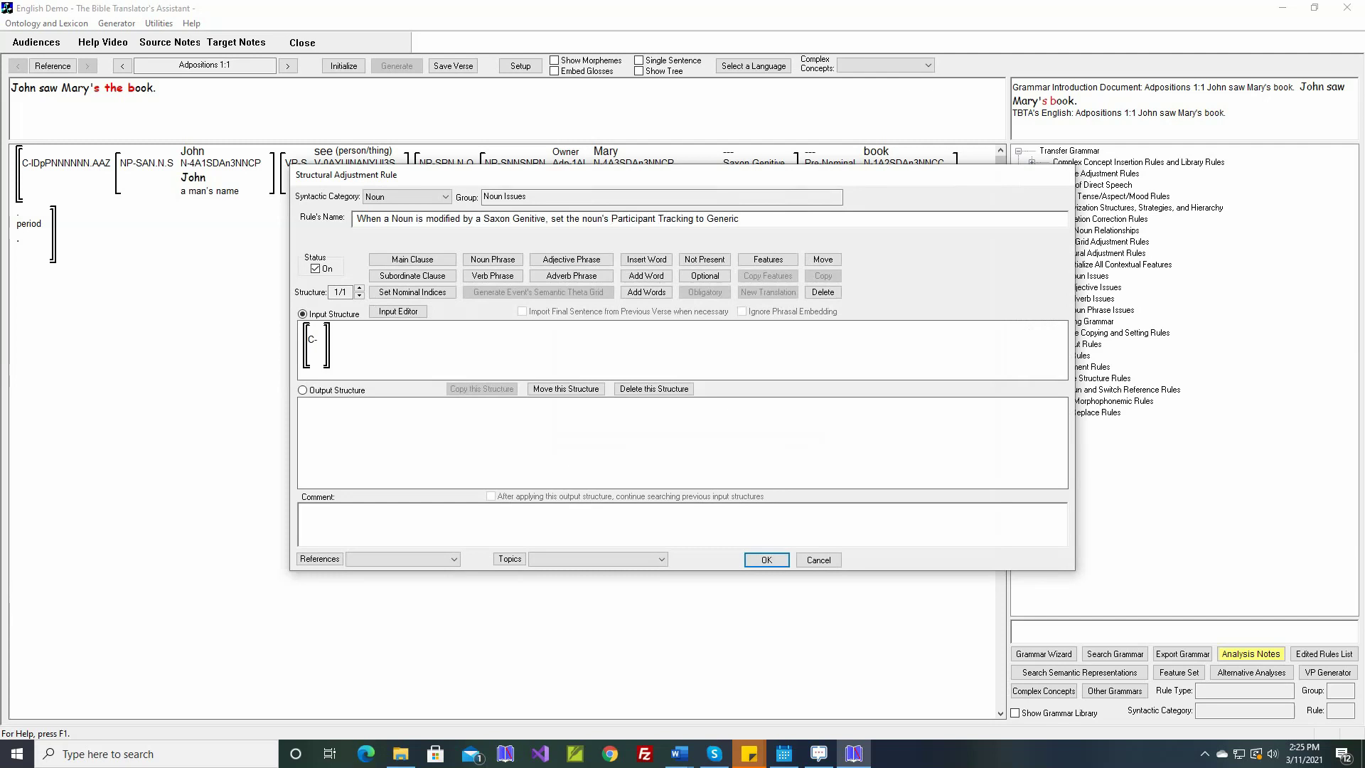
pyautogui.click(398, 312)
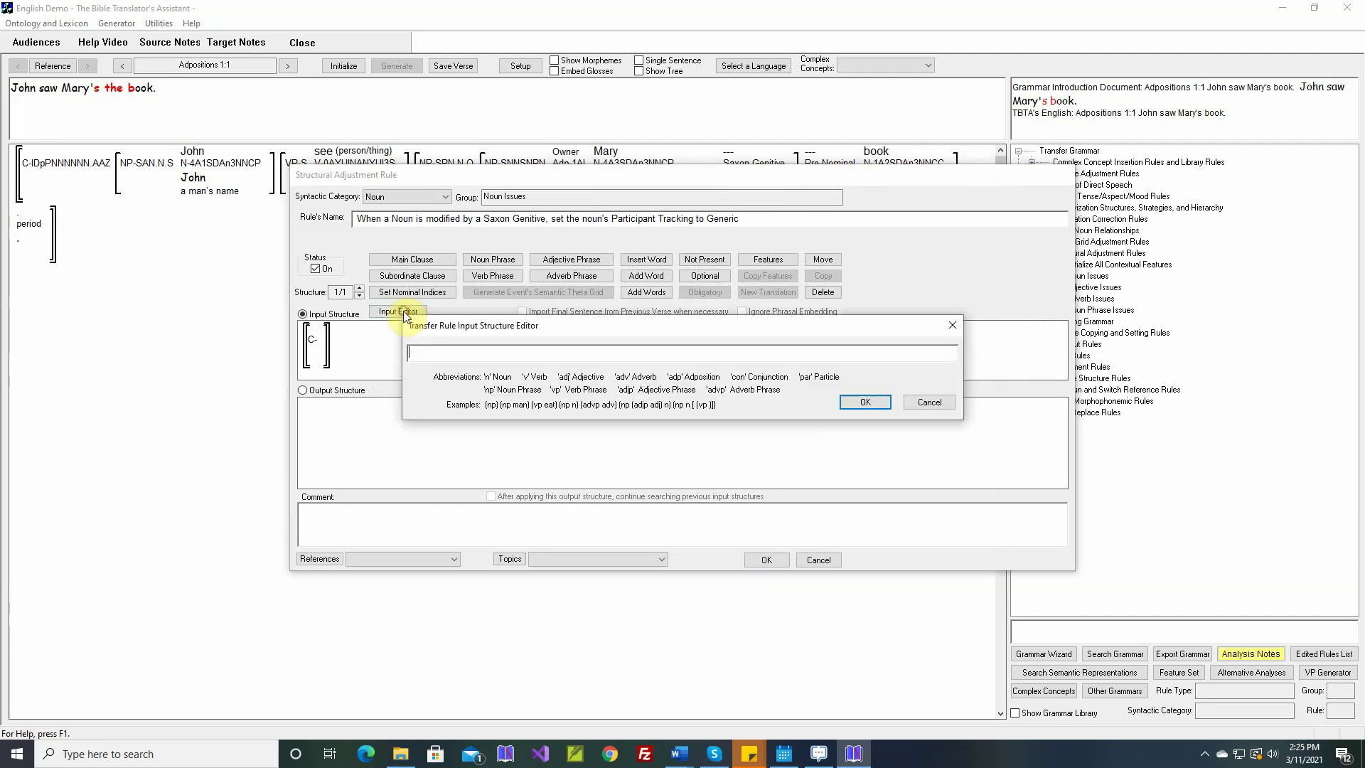
pyautogui.write('(np n (np')
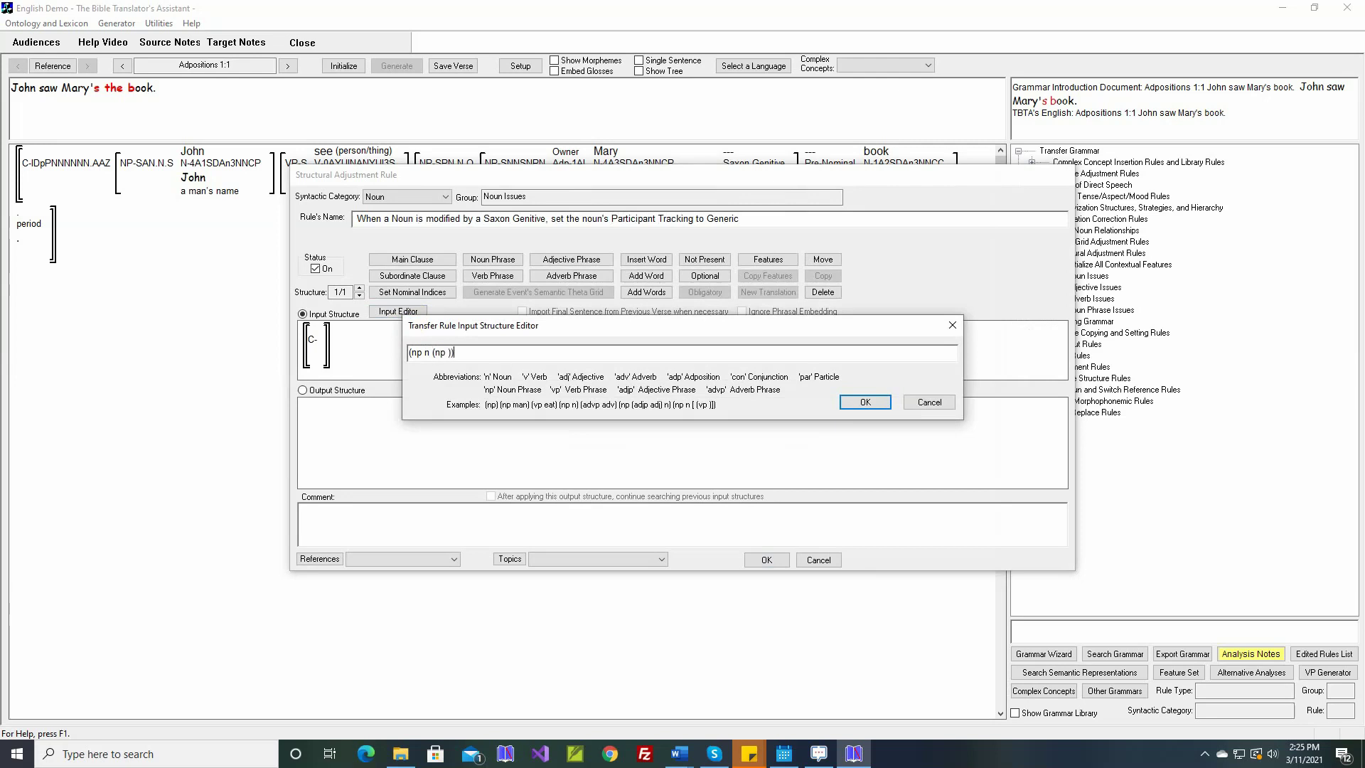
pyautogui.press('Return')
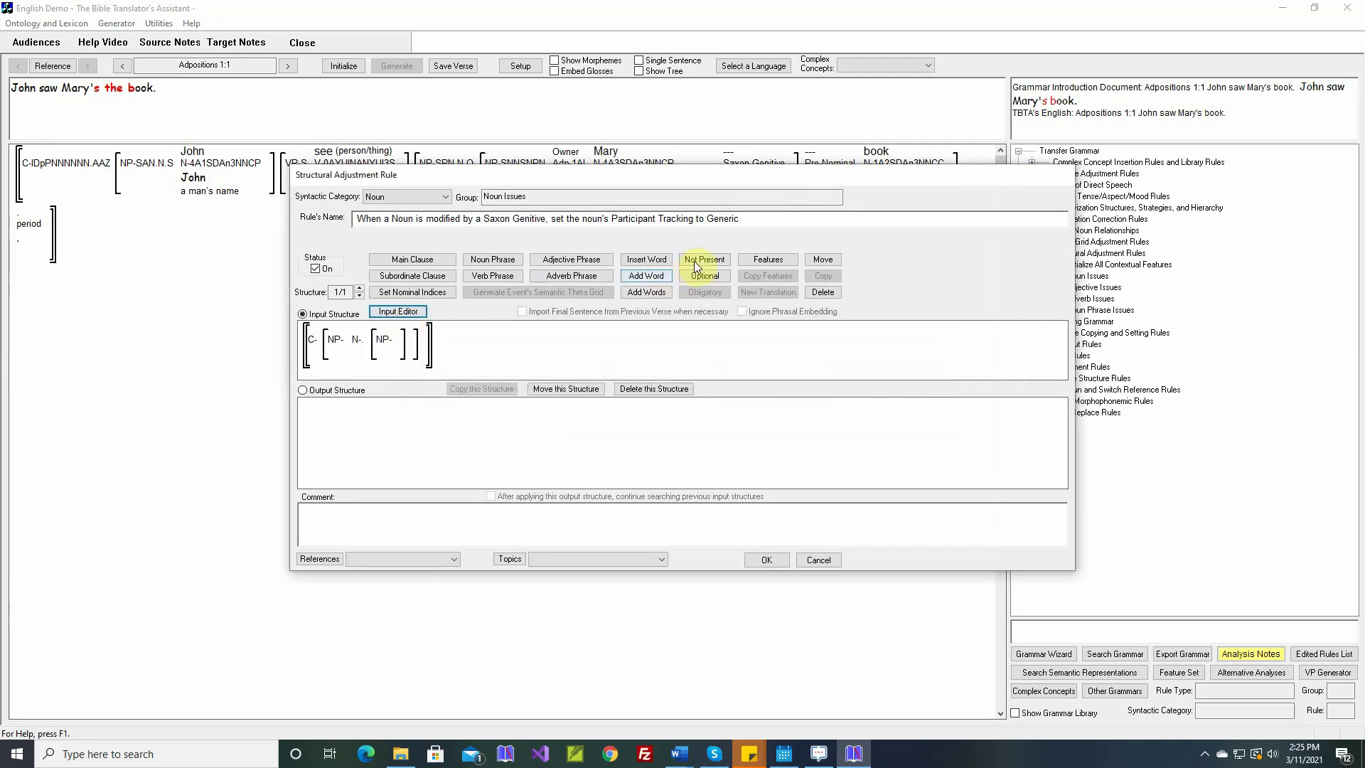
# Require the embedded noun phrase in the input structure to have the Thing-Thing Relationship Saxon Genitive.
pyautogui.click(762, 259)
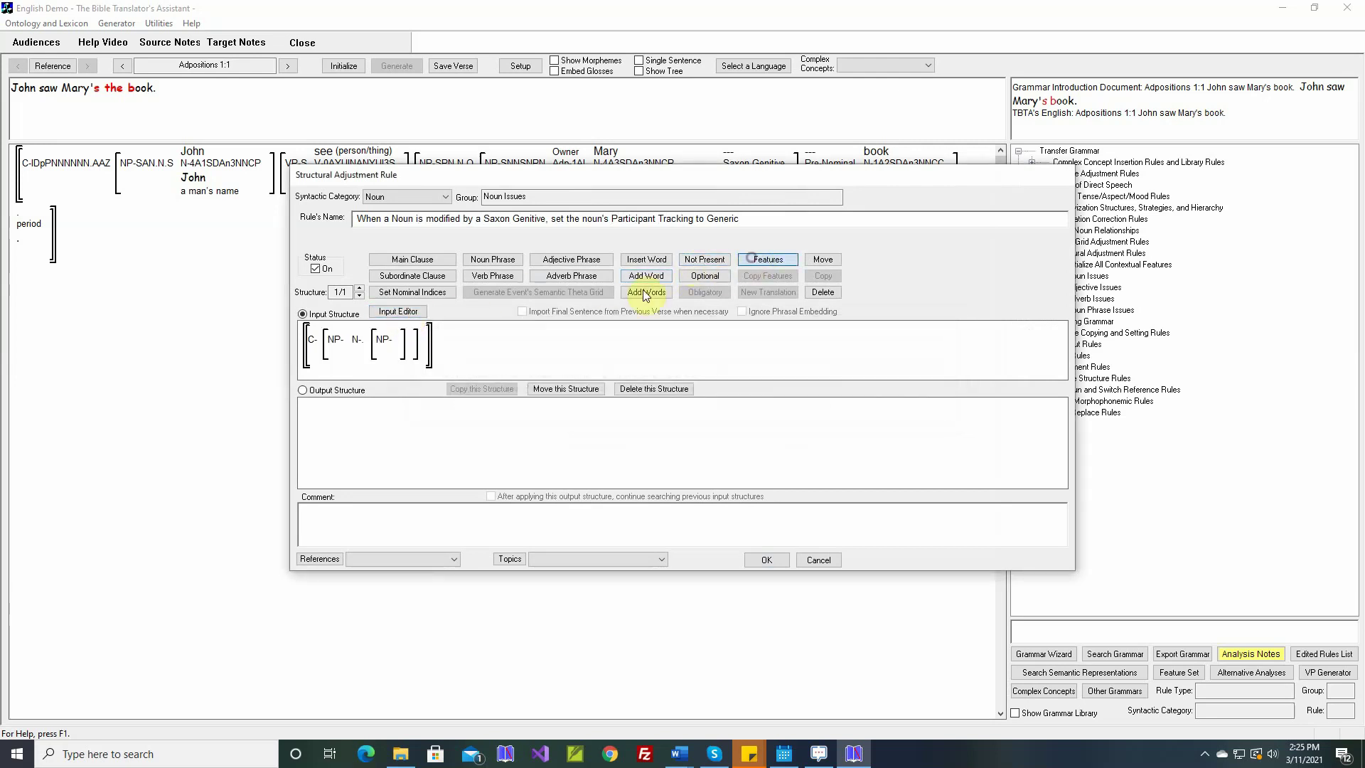
pyautogui.click(384, 340)
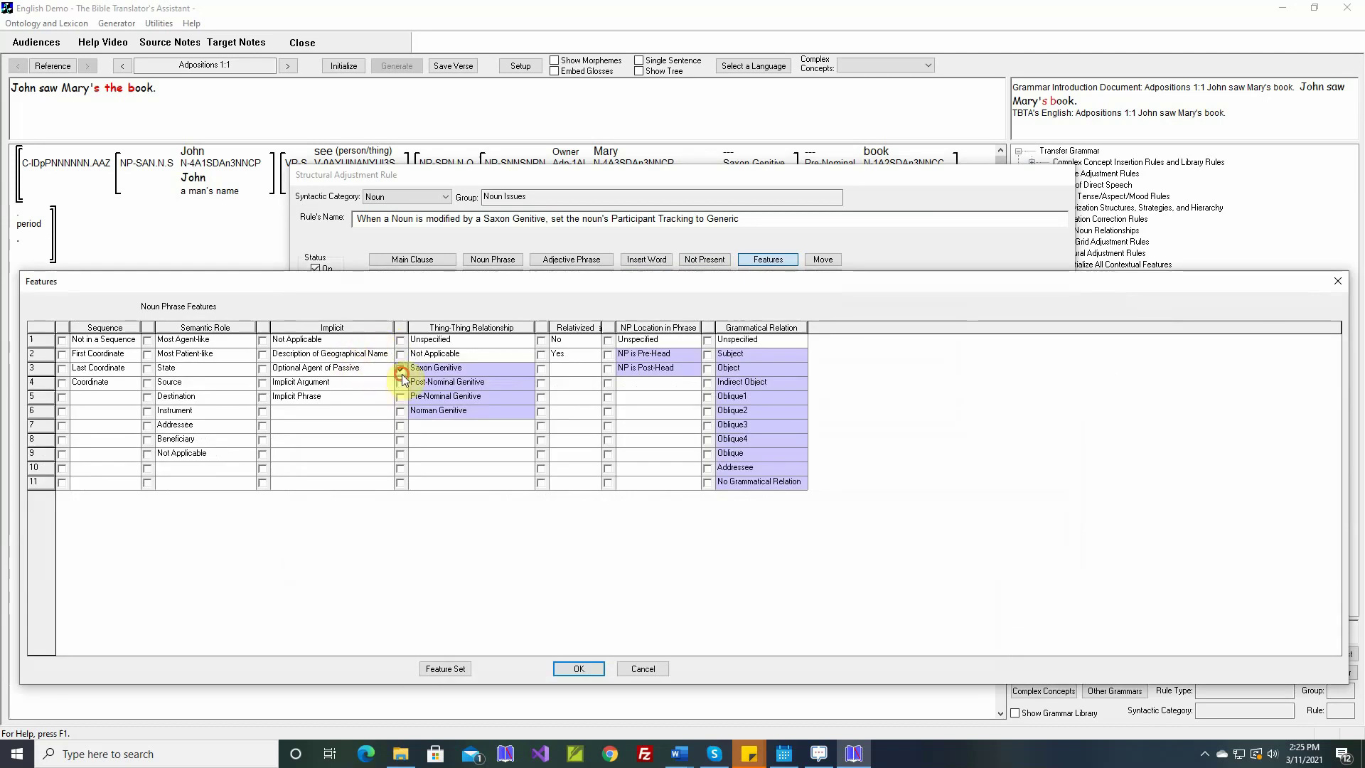
pyautogui.click(401, 371)
pyautogui.click(577, 669)
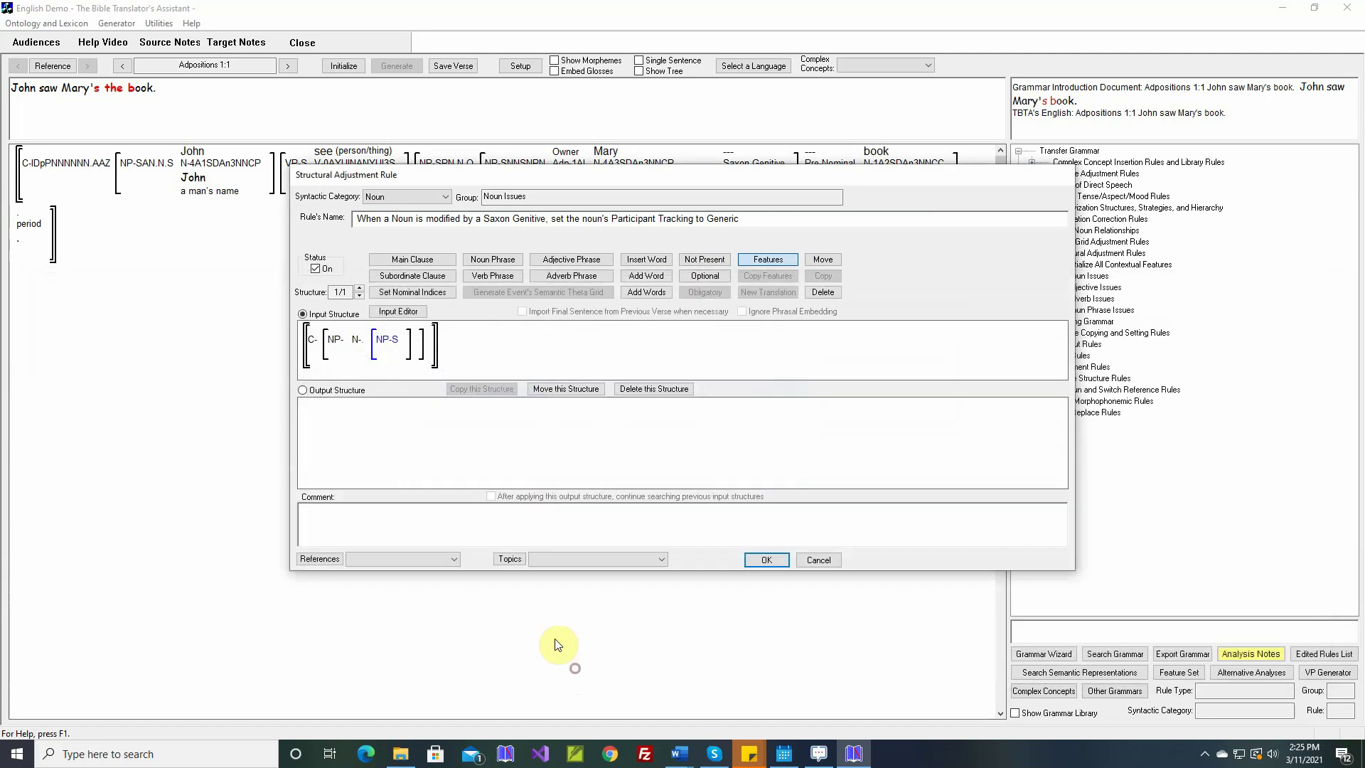
# Create the output structure and set its noun's Participant Tracking feature to Generic.
pyautogui.click(337, 395)
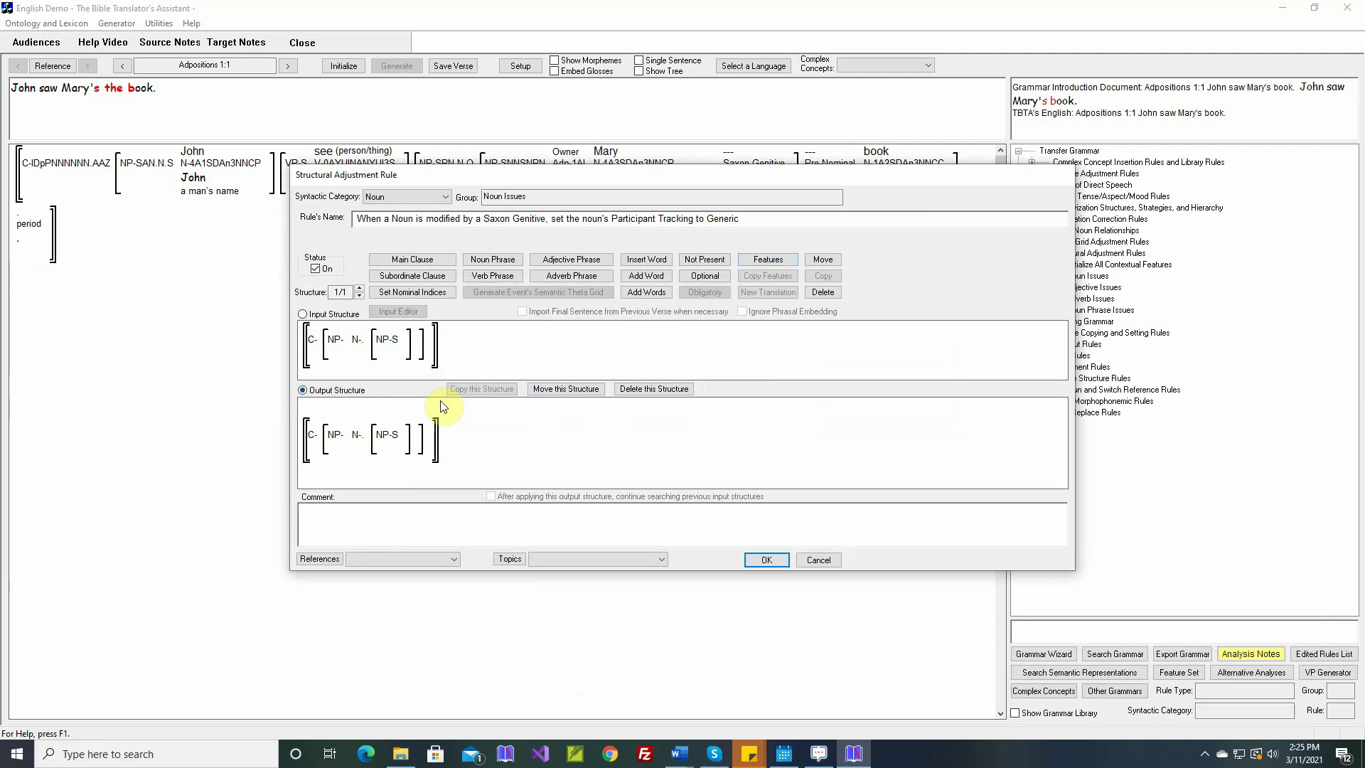
pyautogui.doubleClick(357, 434)
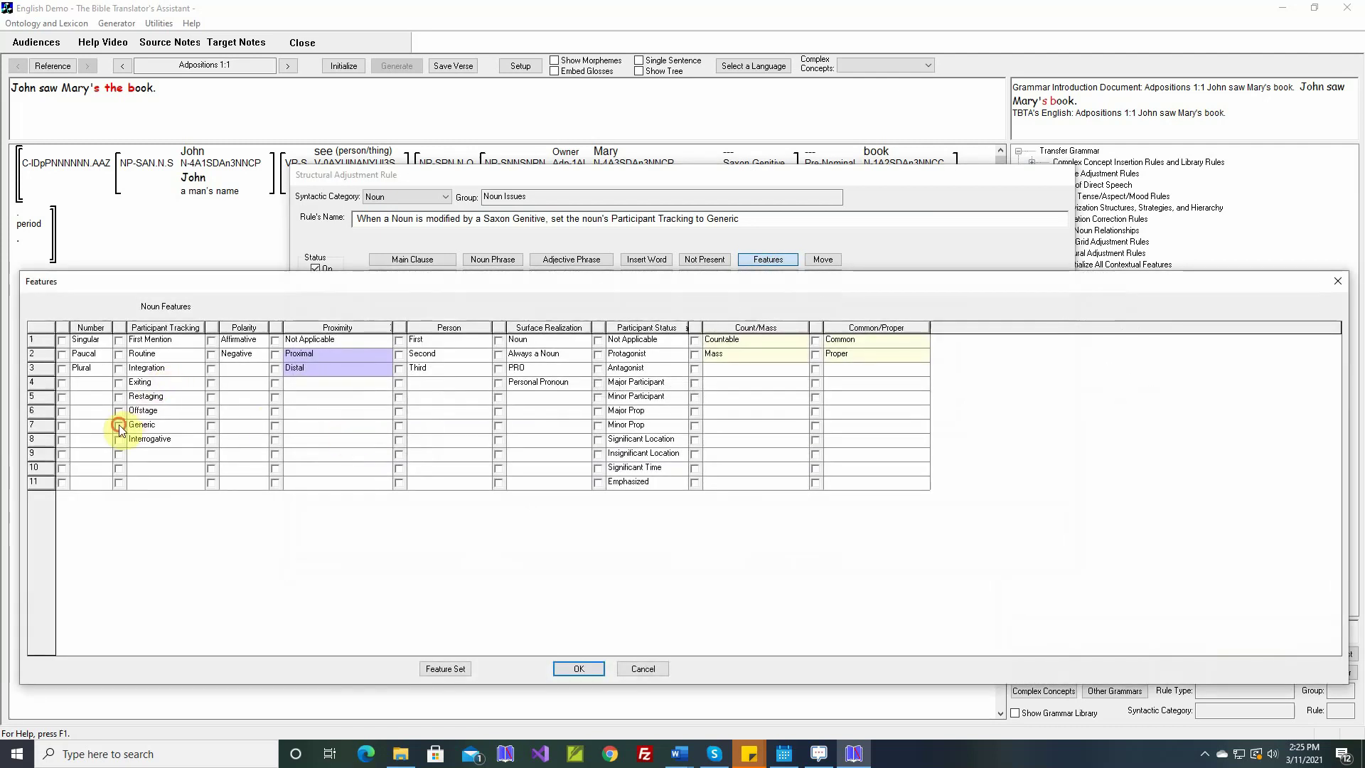
pyautogui.click(119, 426)
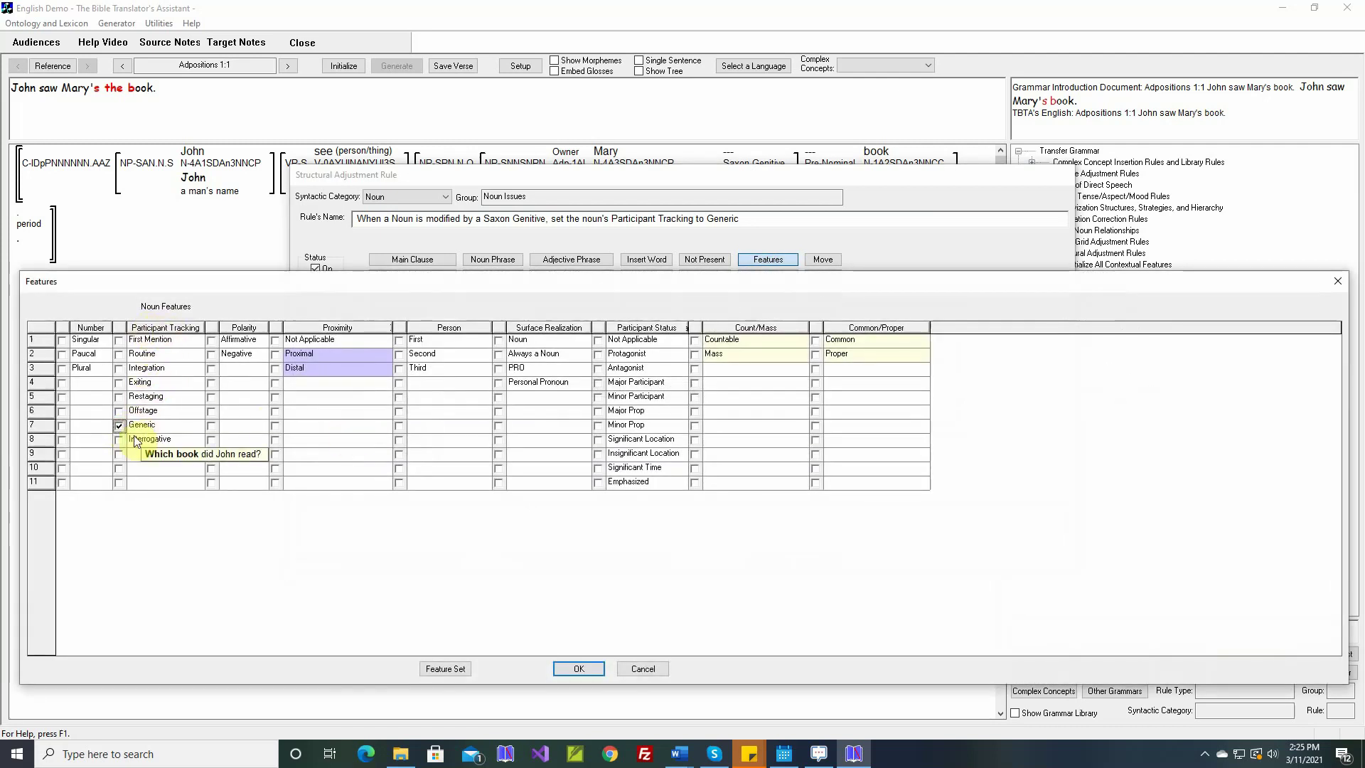
pyautogui.click(577, 667)
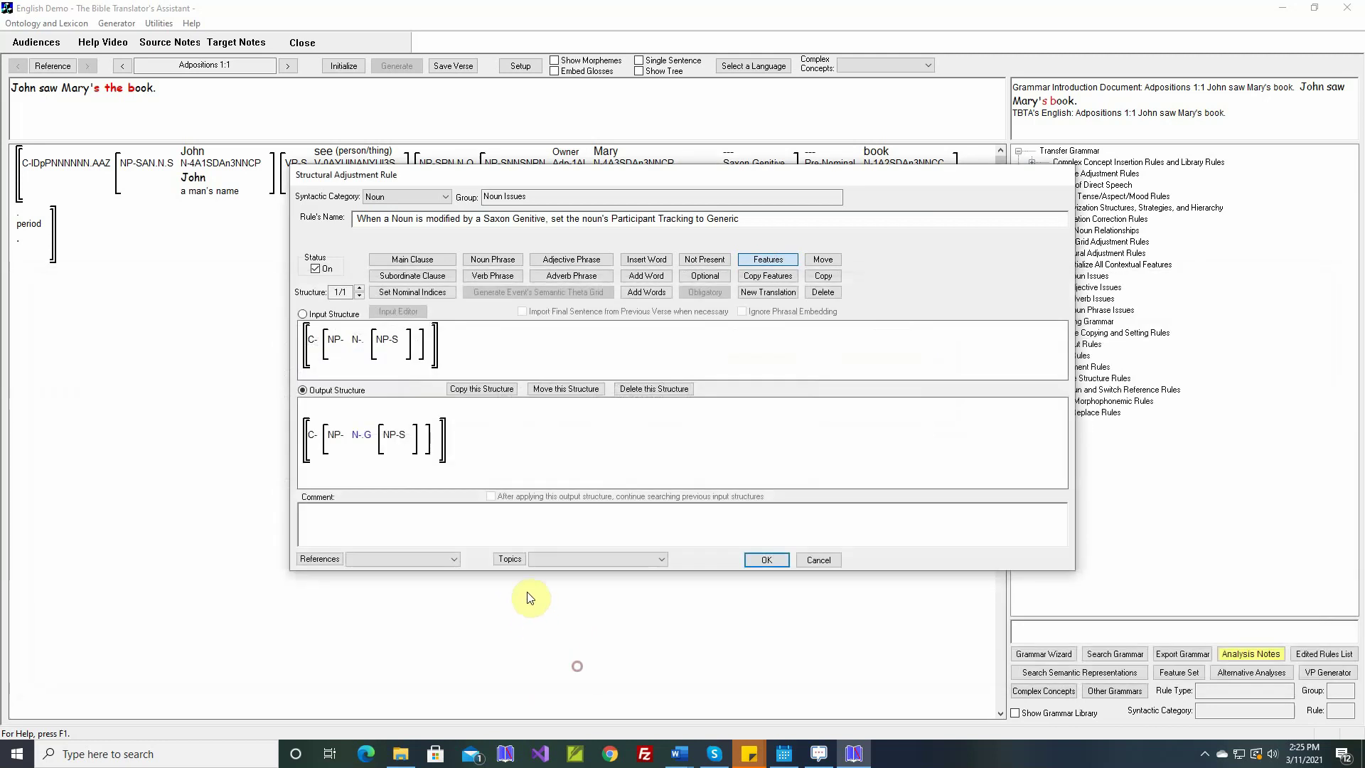
# Comment "Set the Participant Tracking to Generic so that we don't generate *Mary's the hand." before the inserted current reference, and save the rule.
pyautogui.rightClick(529, 510)
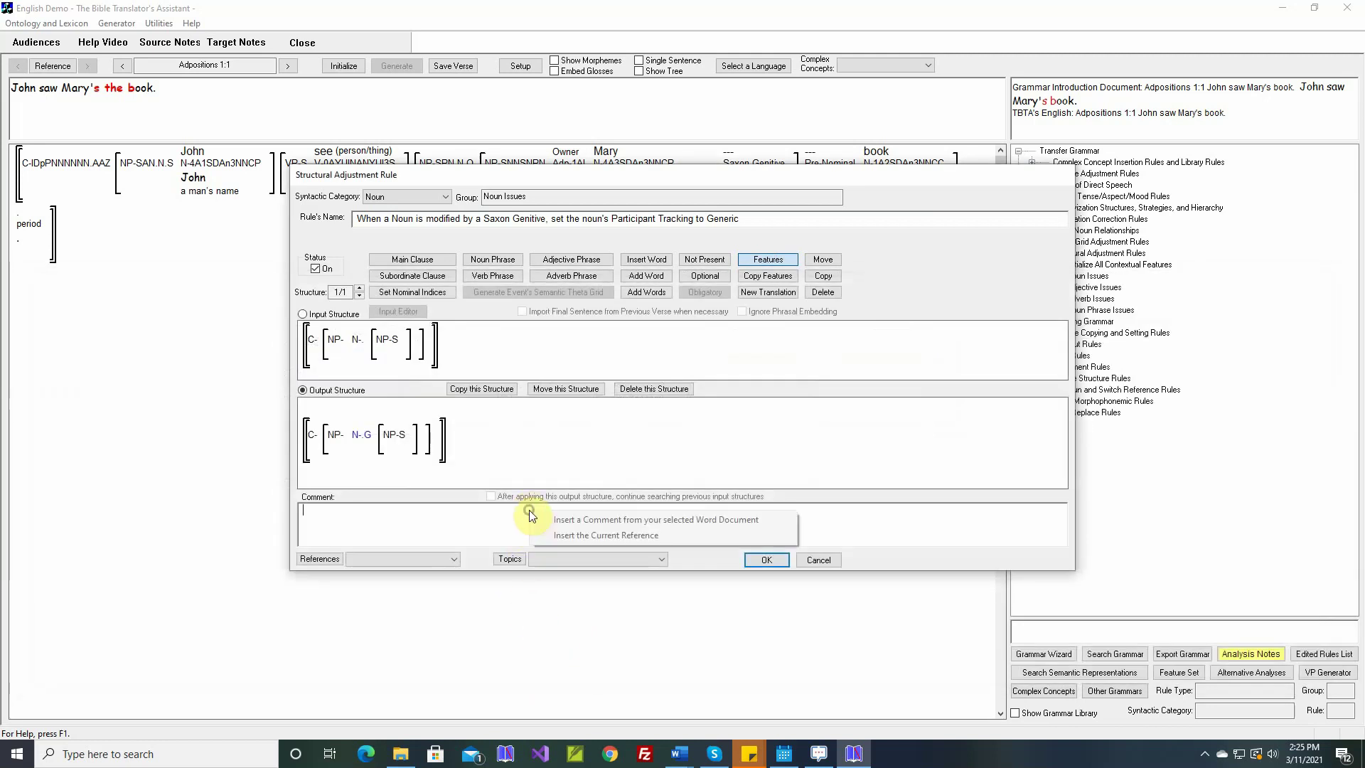
pyautogui.click(565, 536)
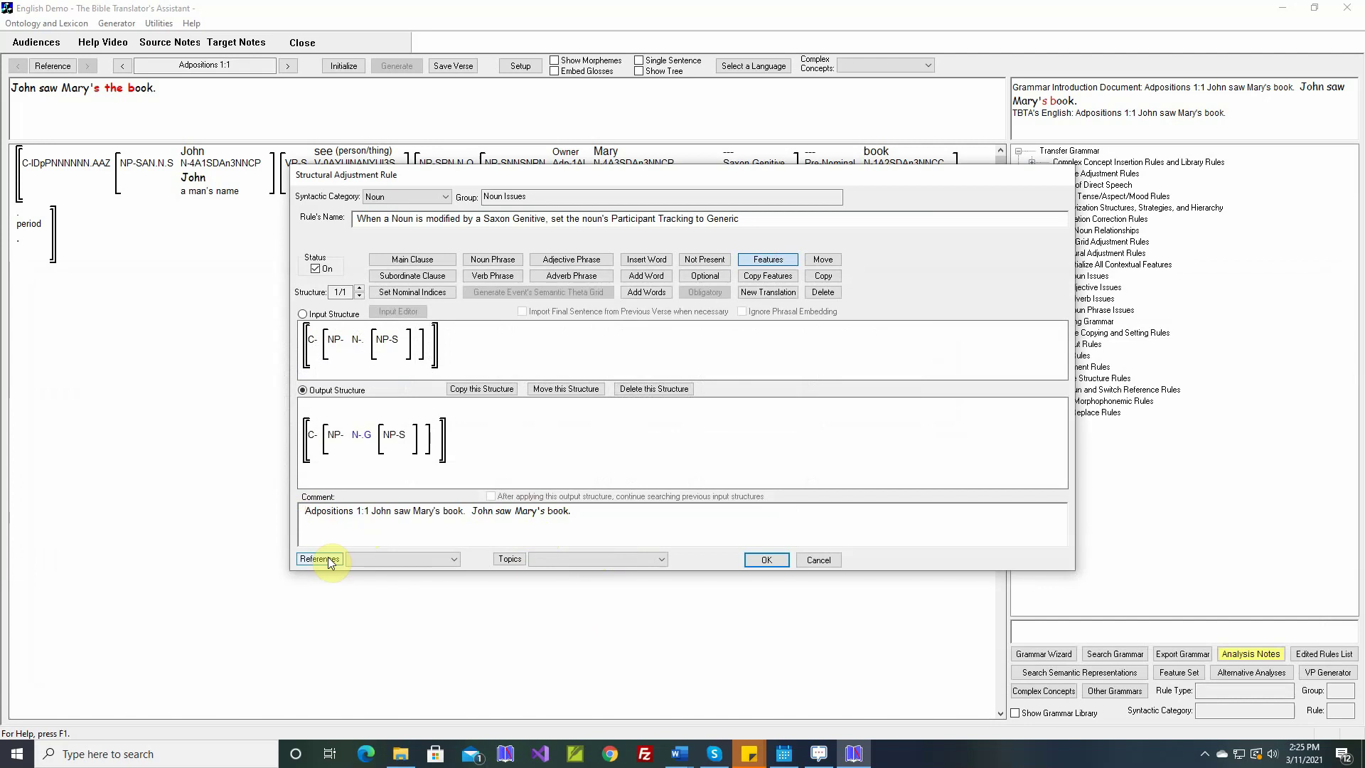
pyautogui.write('Set the Partic')
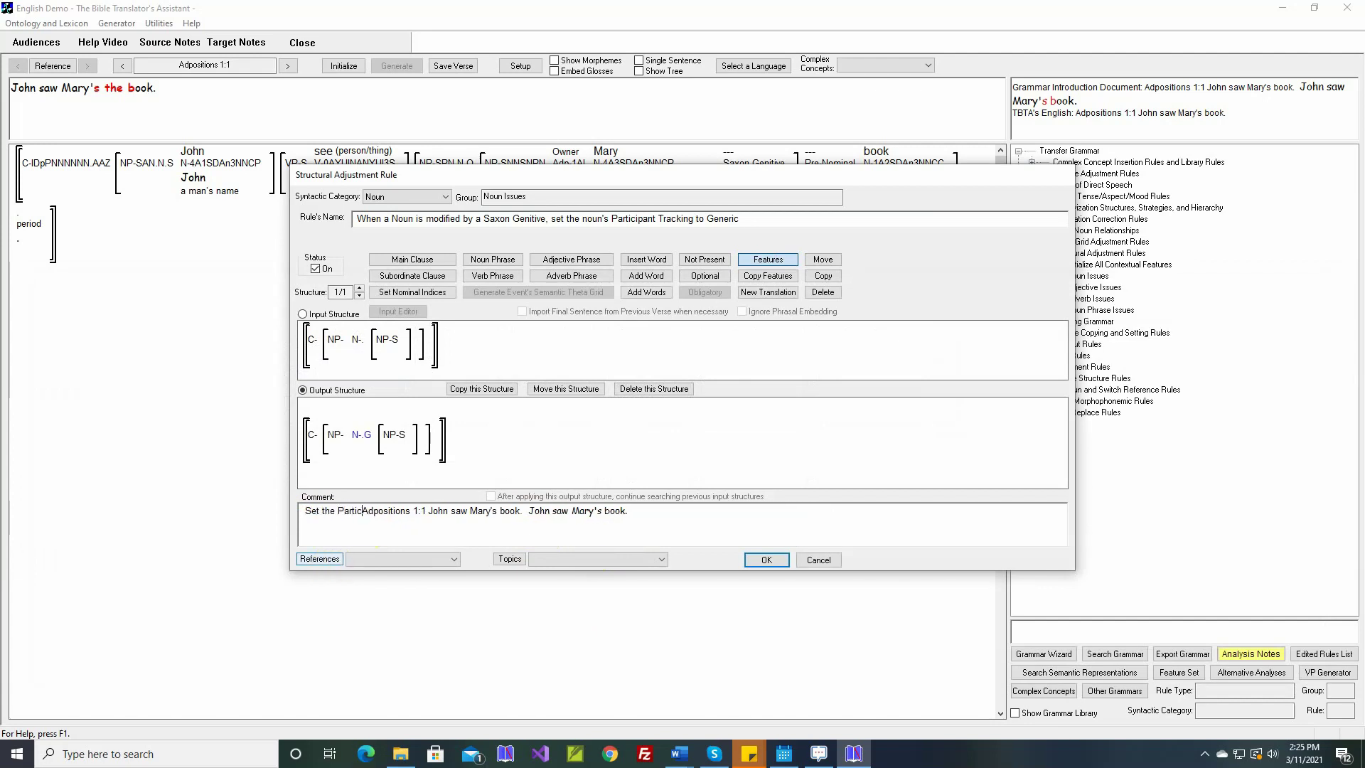
pyautogui.write('ipant ')
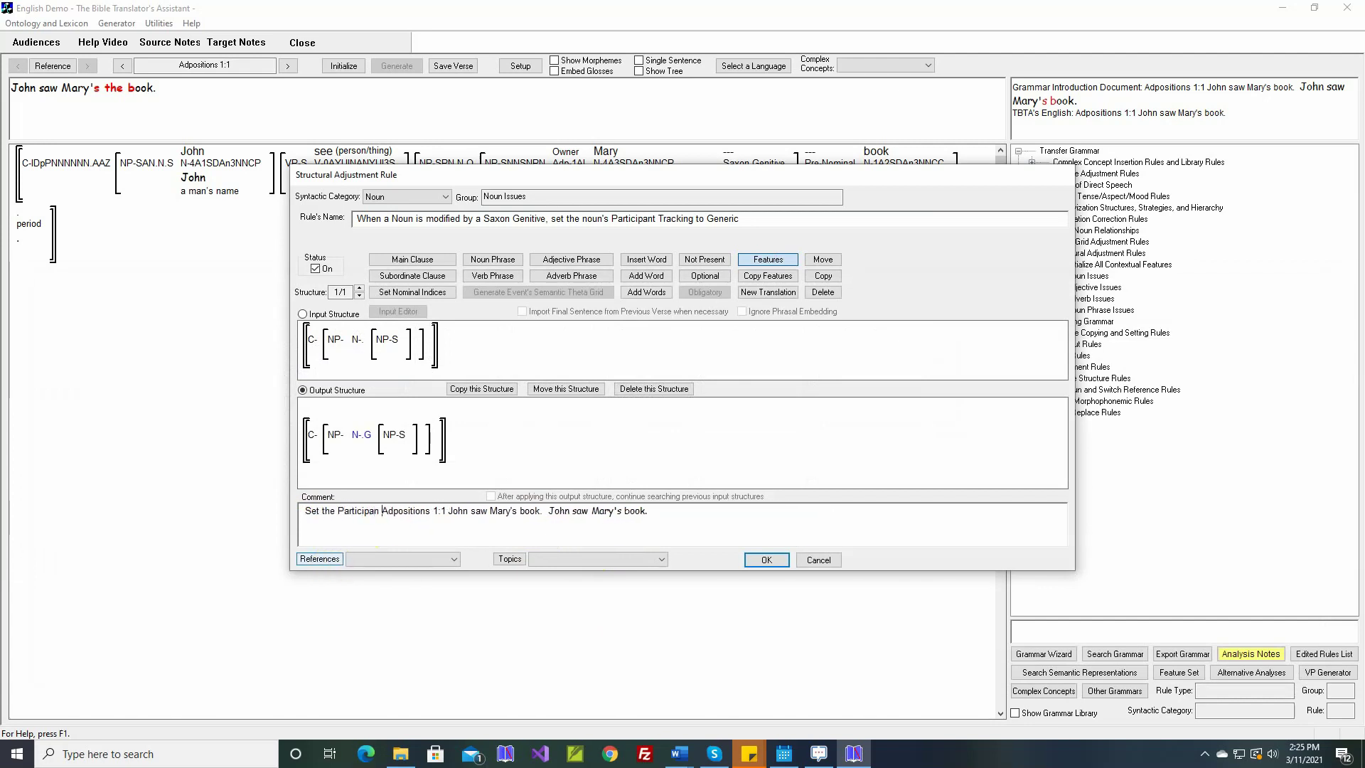
pyautogui.write('Tracking to Gen')
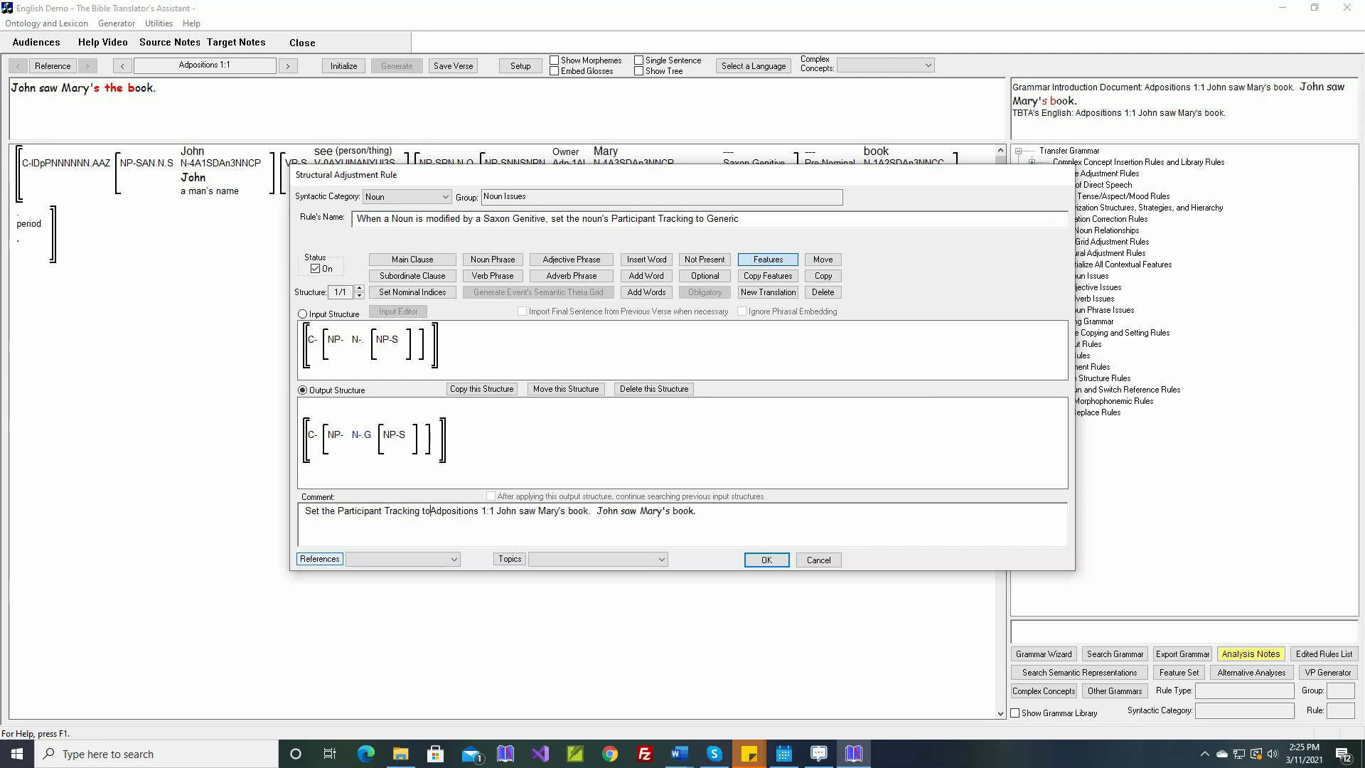
pyautogui.write('eric so that ')
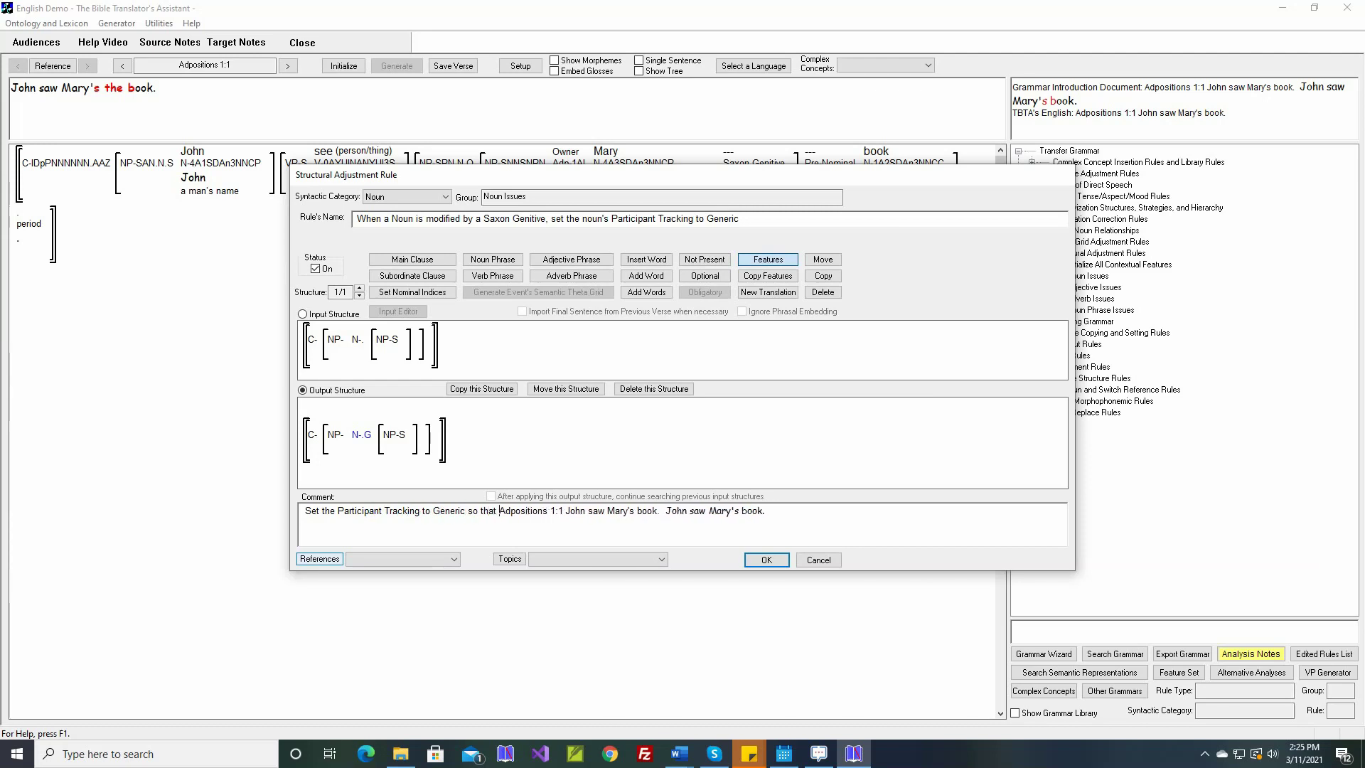
pyautogui.write("we don't gener")
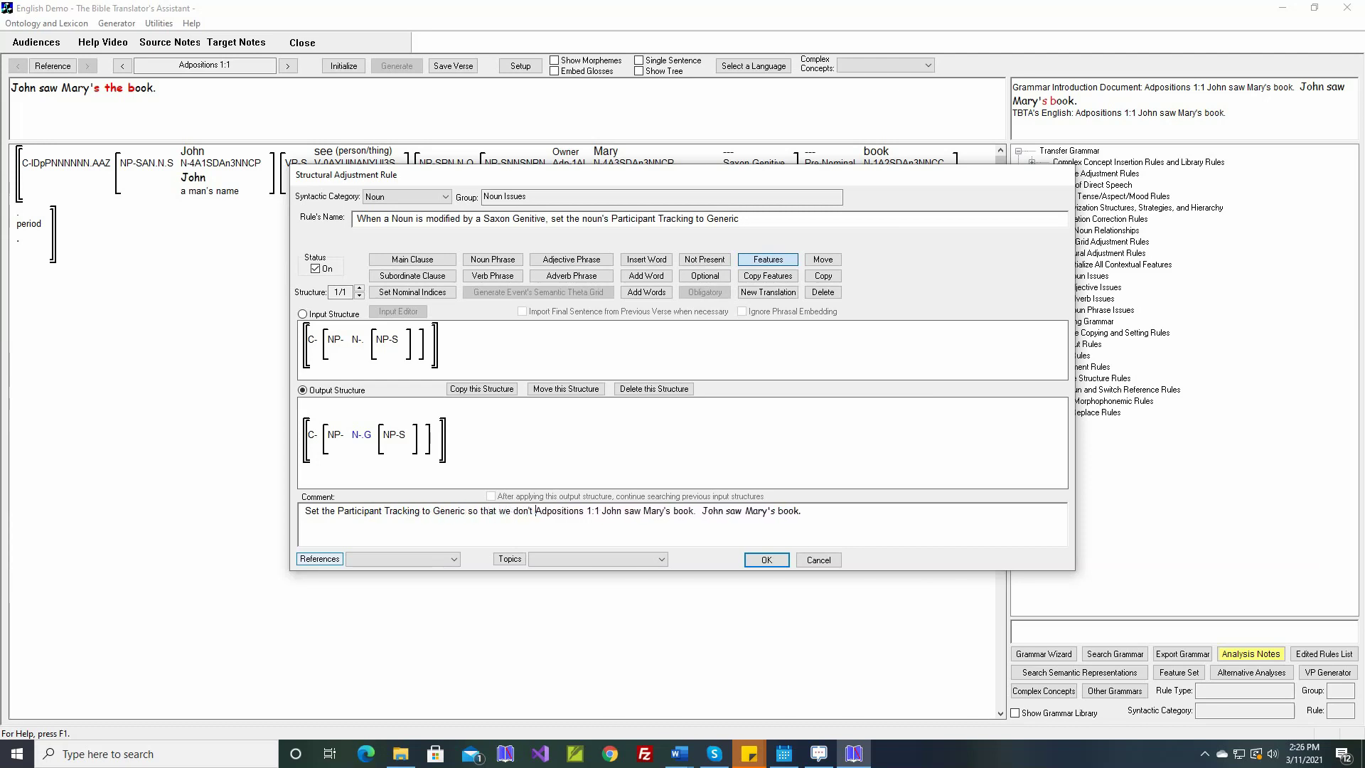
pyautogui.write('ate *')
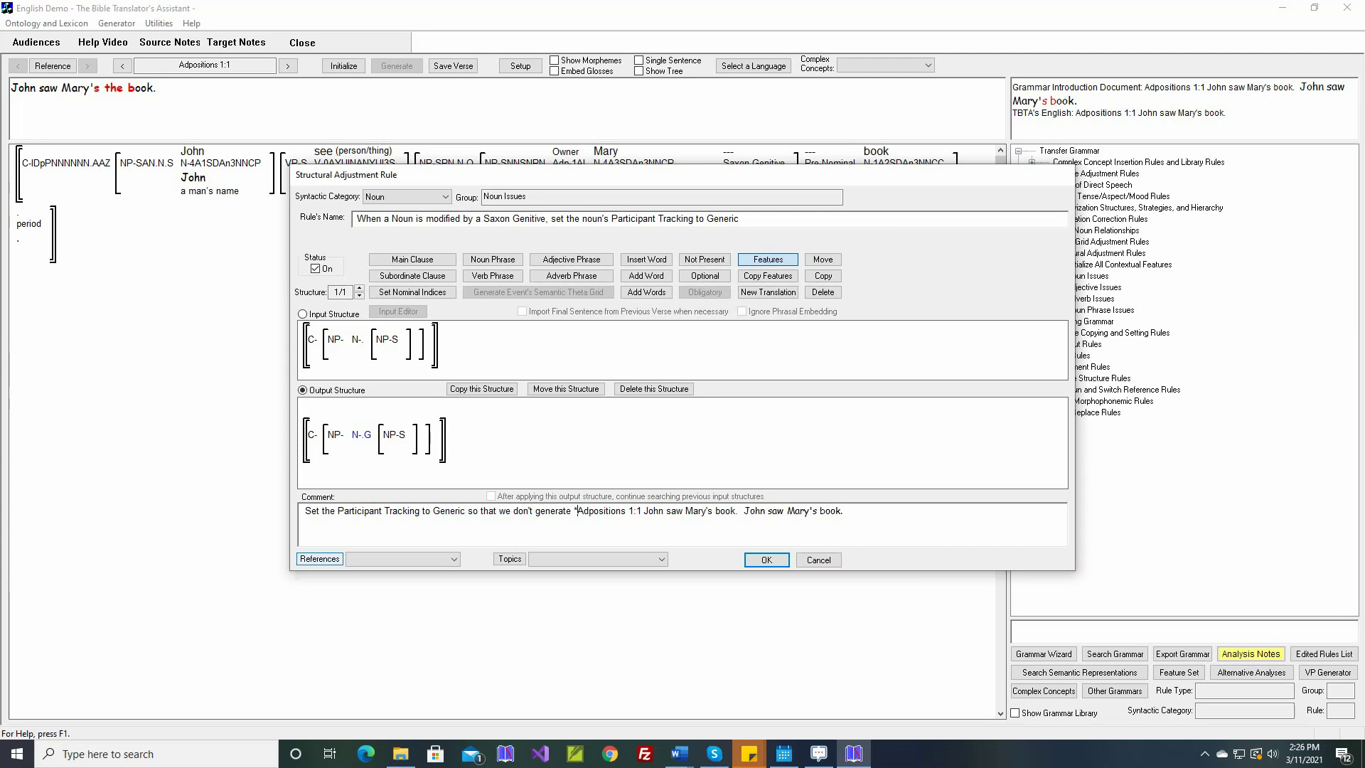
pyautogui.write("Mary's the han")
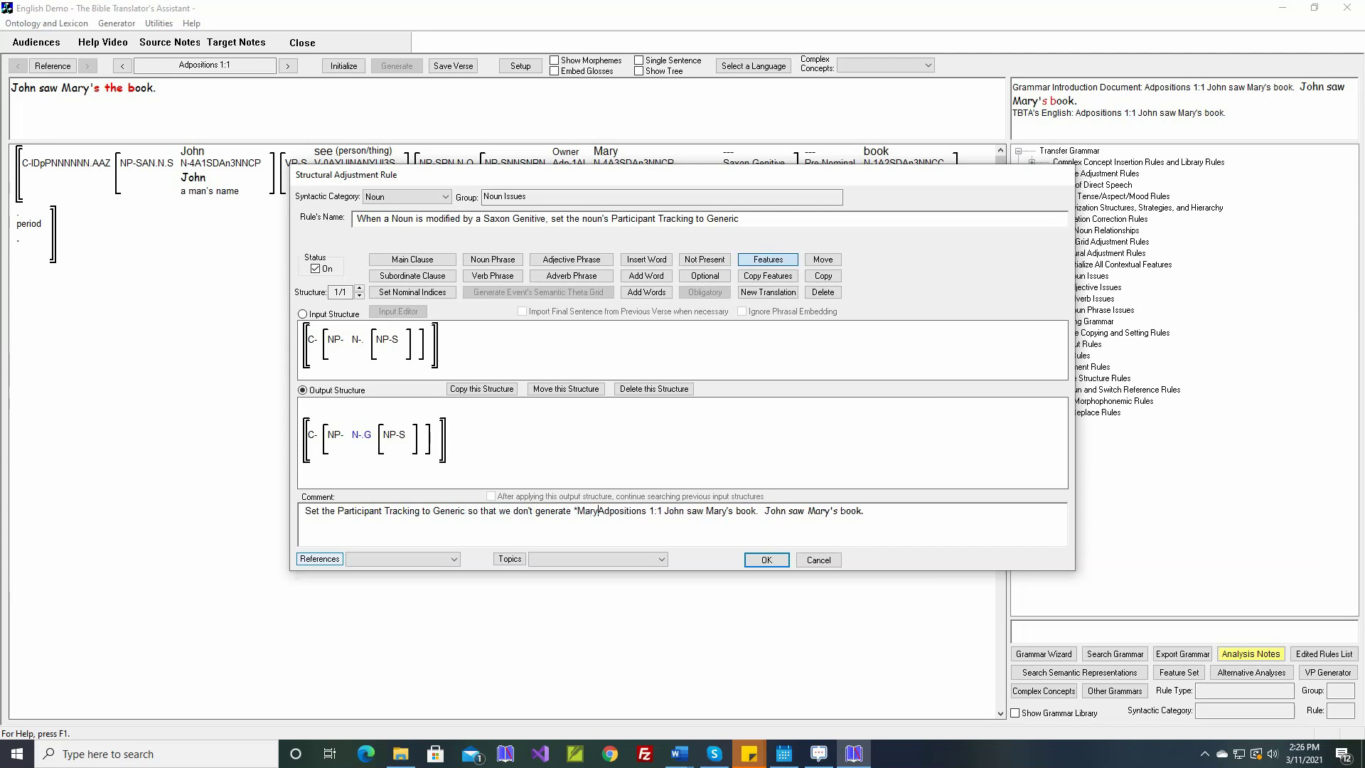
pyautogui.write('d')
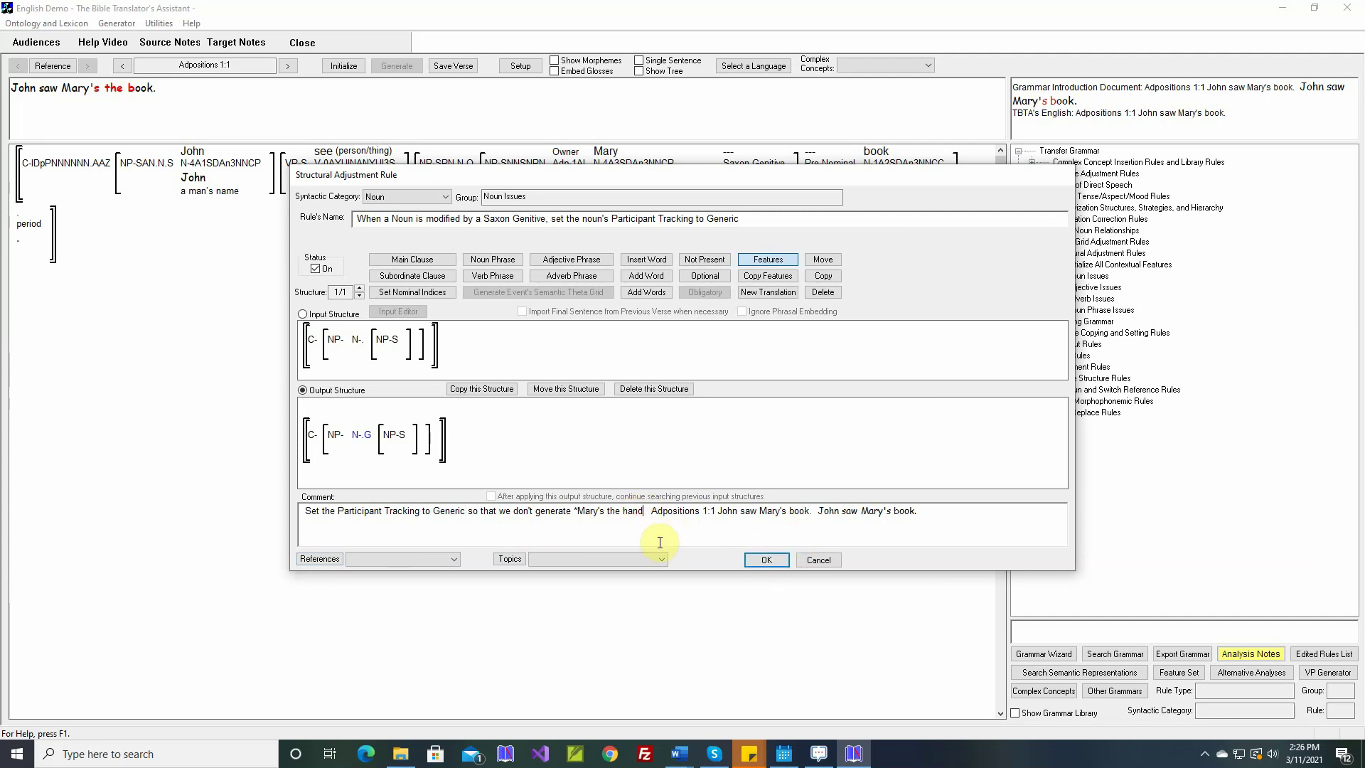
pyautogui.write('.')
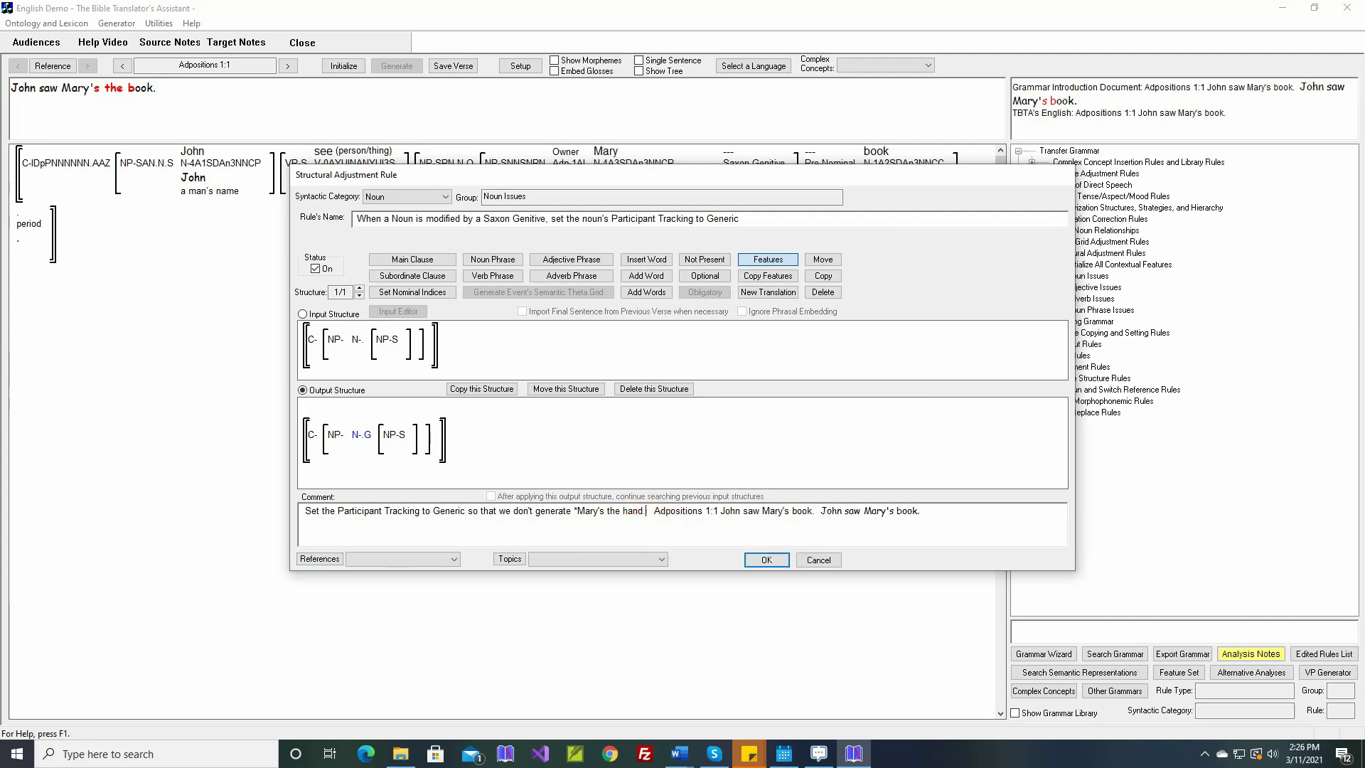
pyautogui.click(767, 561)
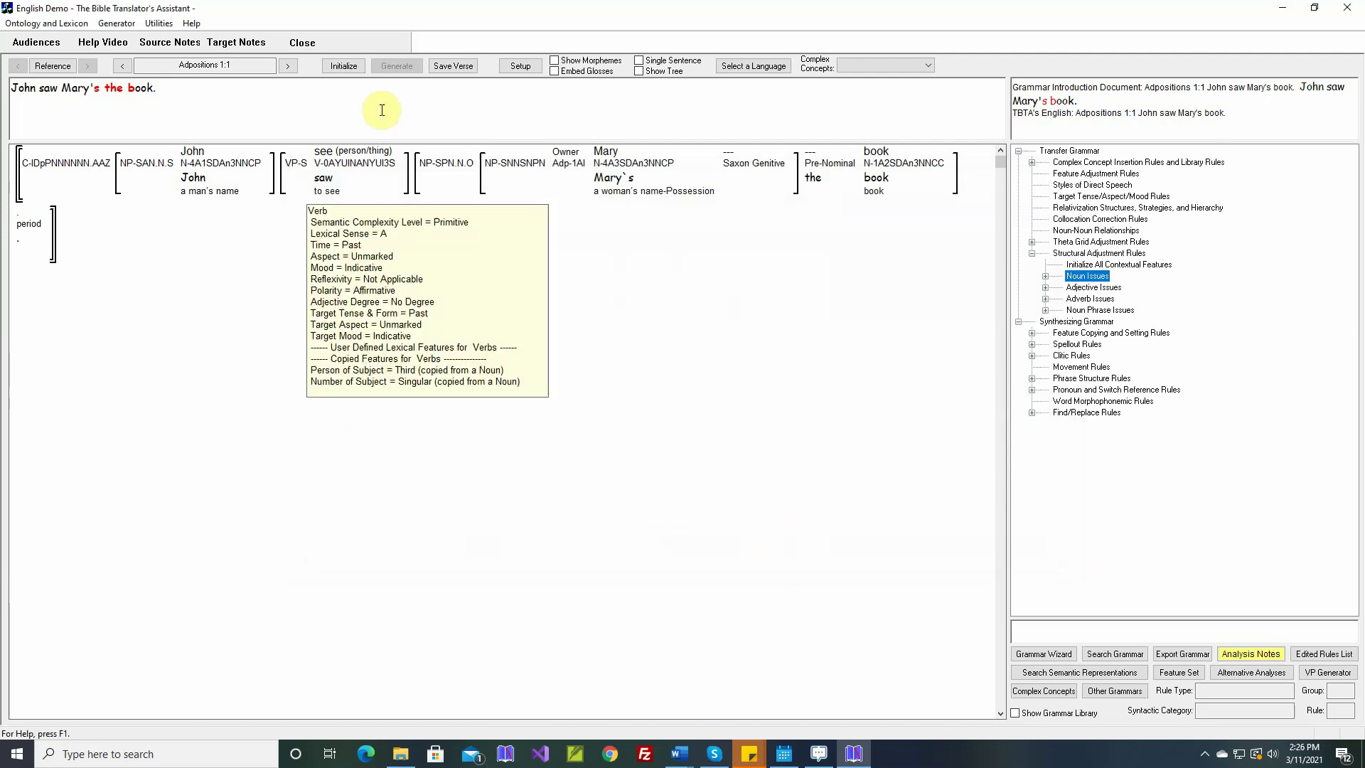
# Reinitialize and regenerate Adpositions 1:1 with the new noun rule, and save the verse.
pyautogui.click(347, 68)
pyautogui.click(396, 66)
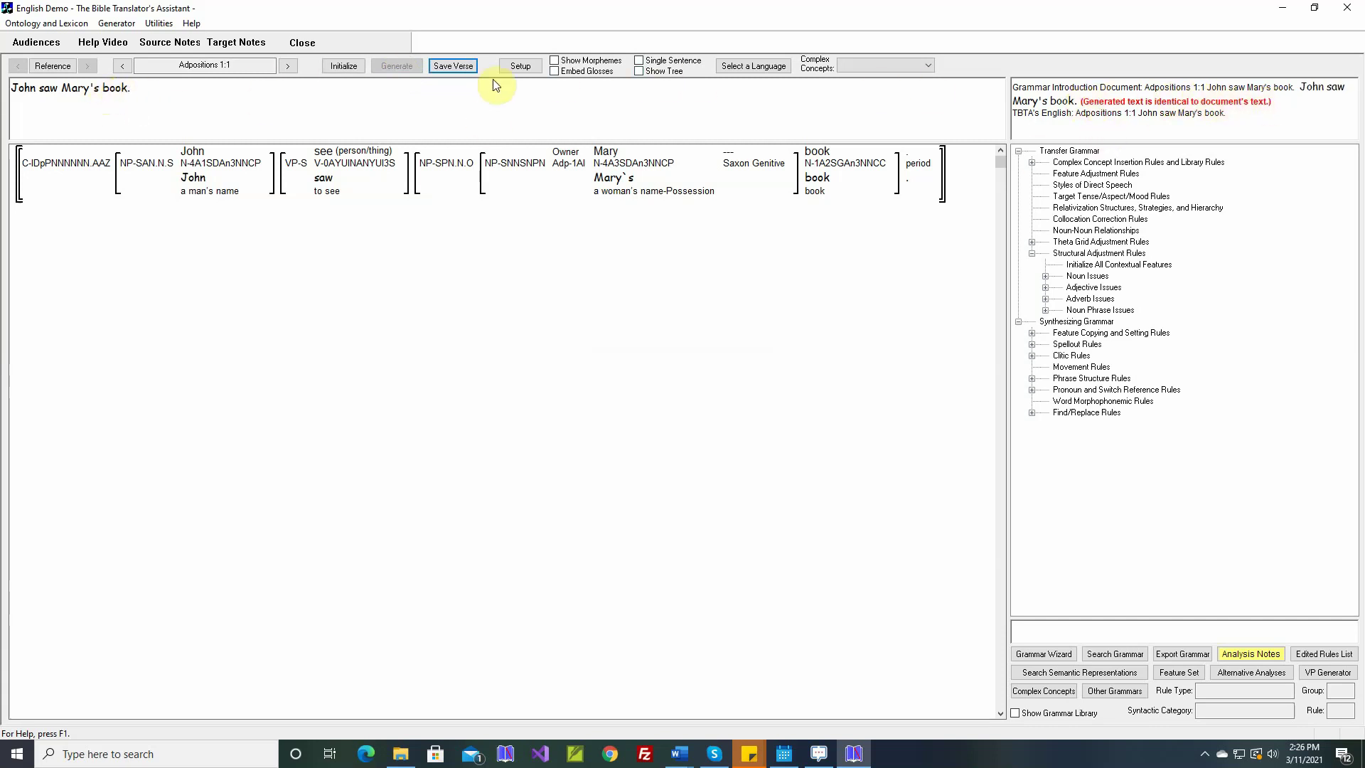
pyautogui.click(453, 66)
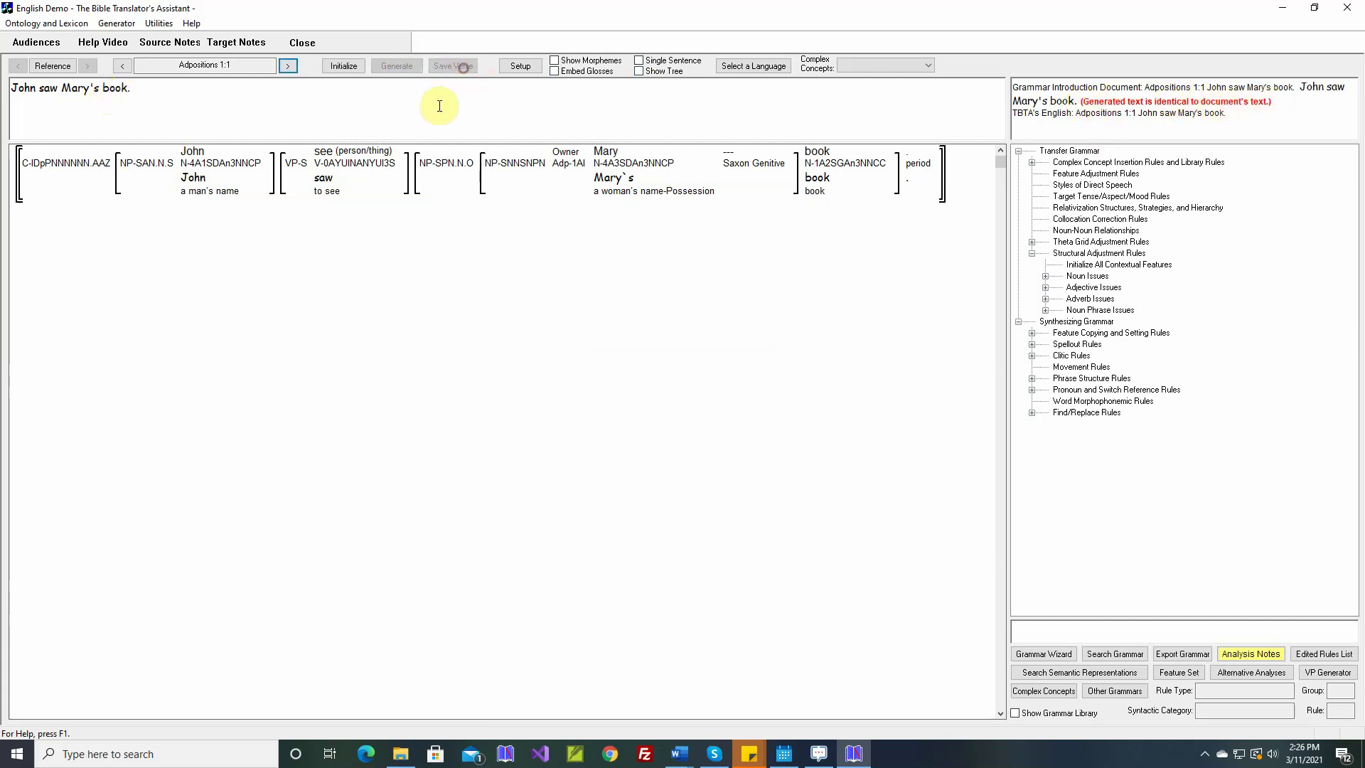
# Go to Adpositions 1:2, check the Body Part adposition on the possessor phrase, and generate and save the verse.
pyautogui.click(288, 66)
pyautogui.moveTo(666, 158)
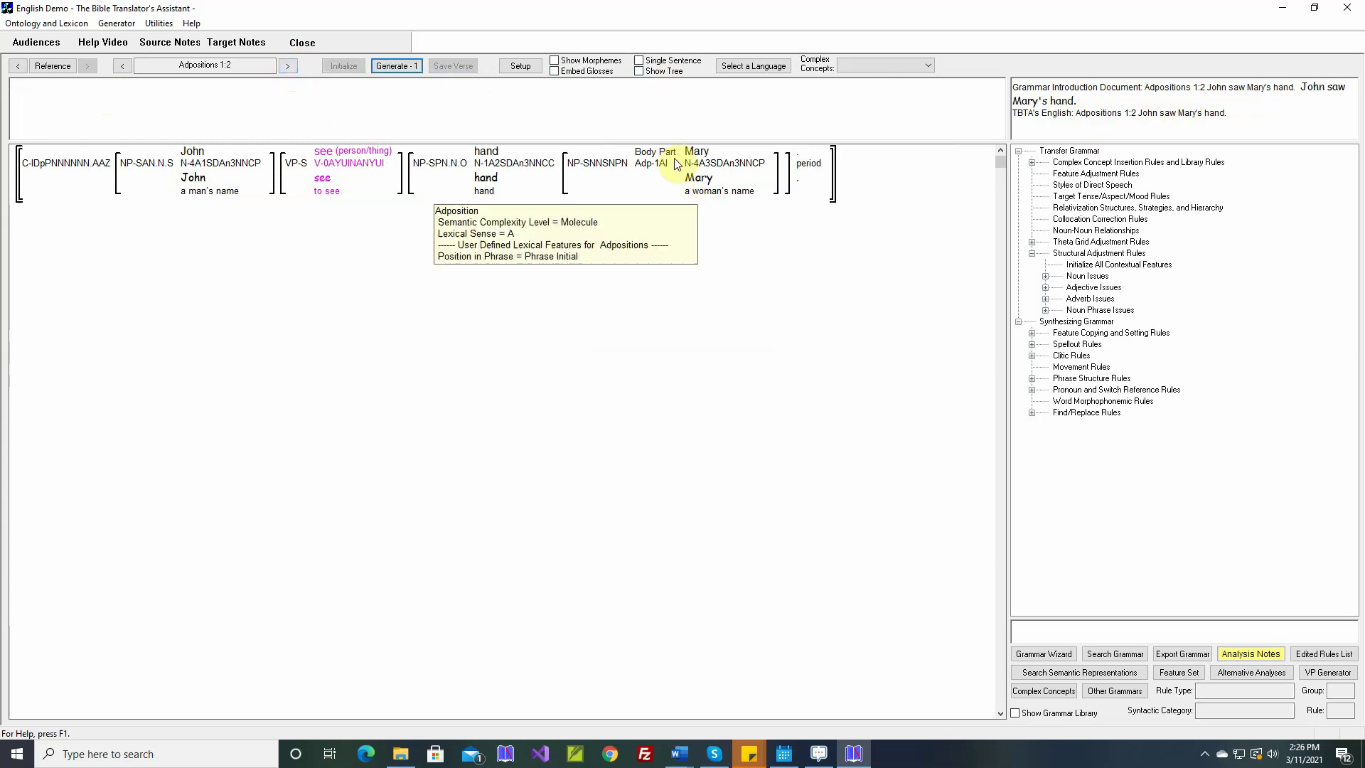
pyautogui.moveTo(618, 166)
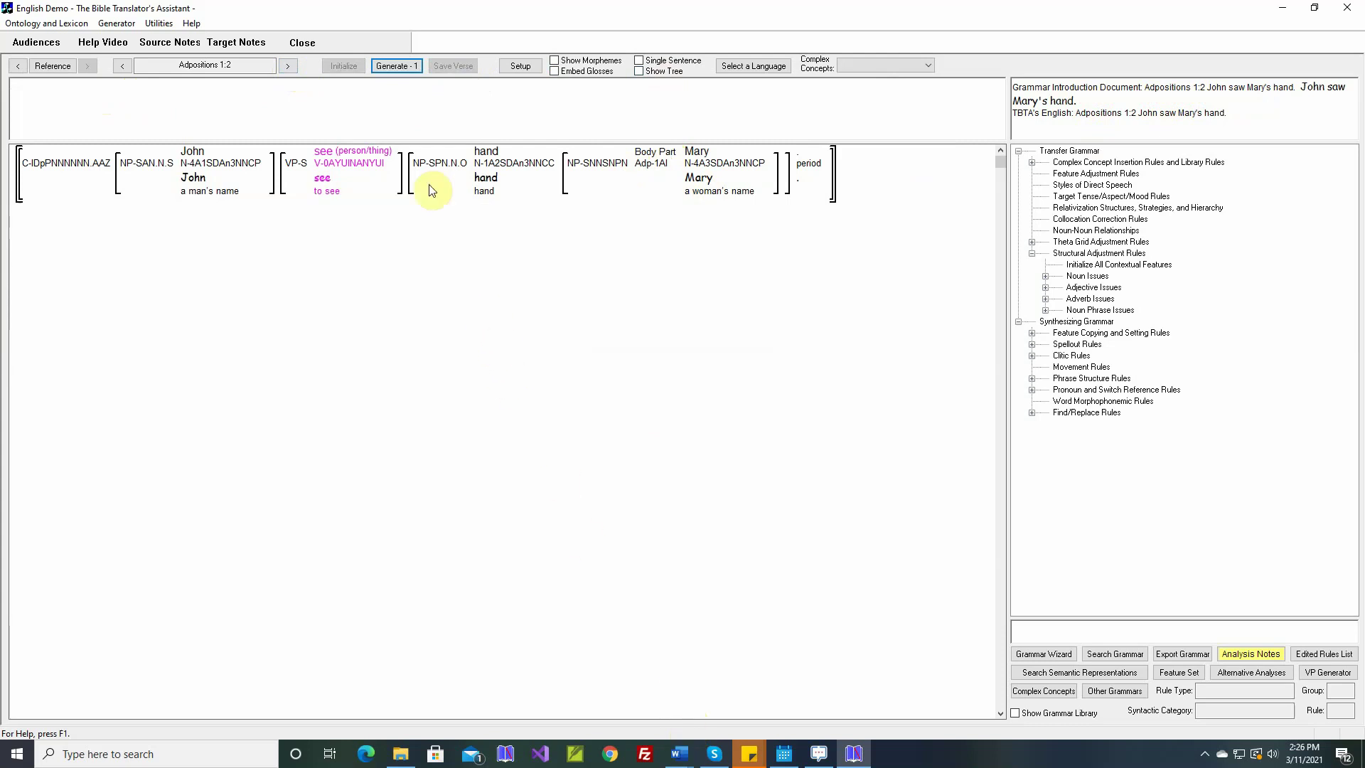
pyautogui.click(404, 67)
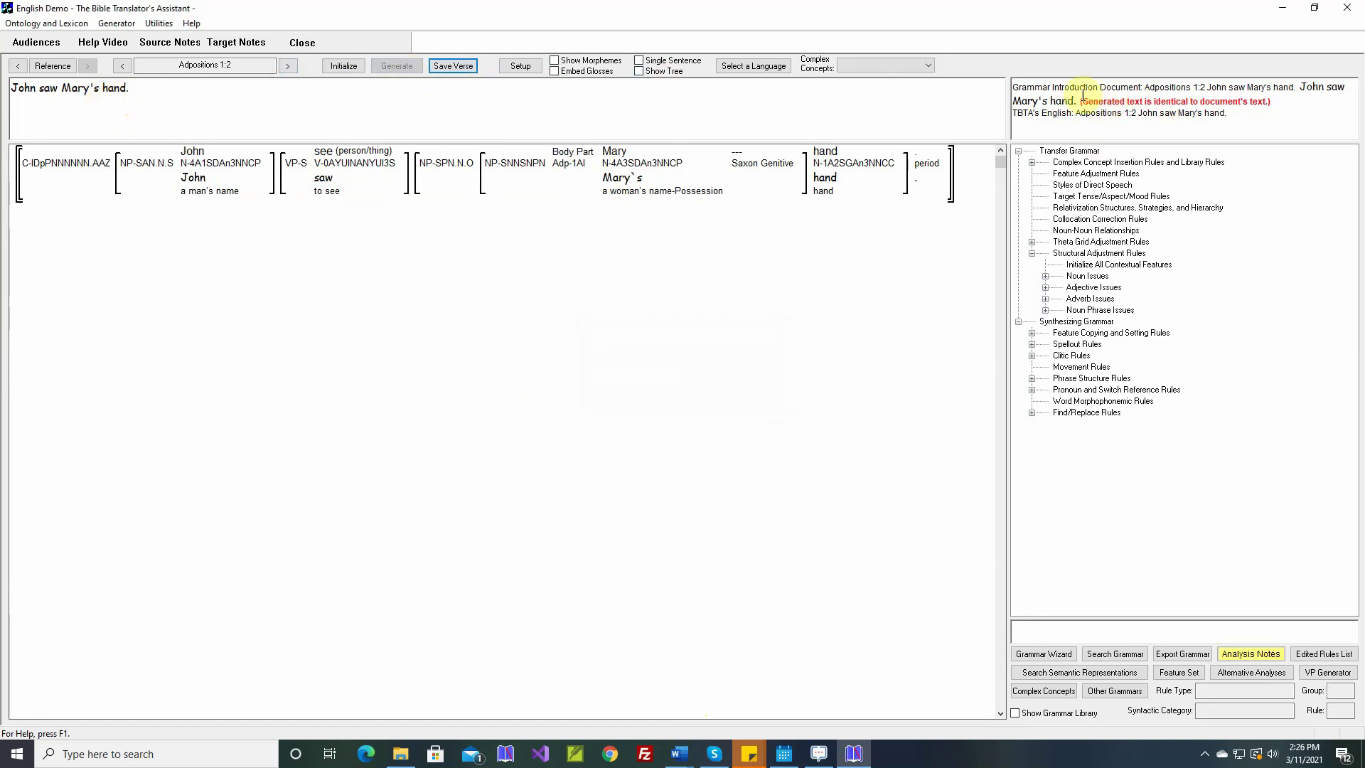
pyautogui.click(453, 67)
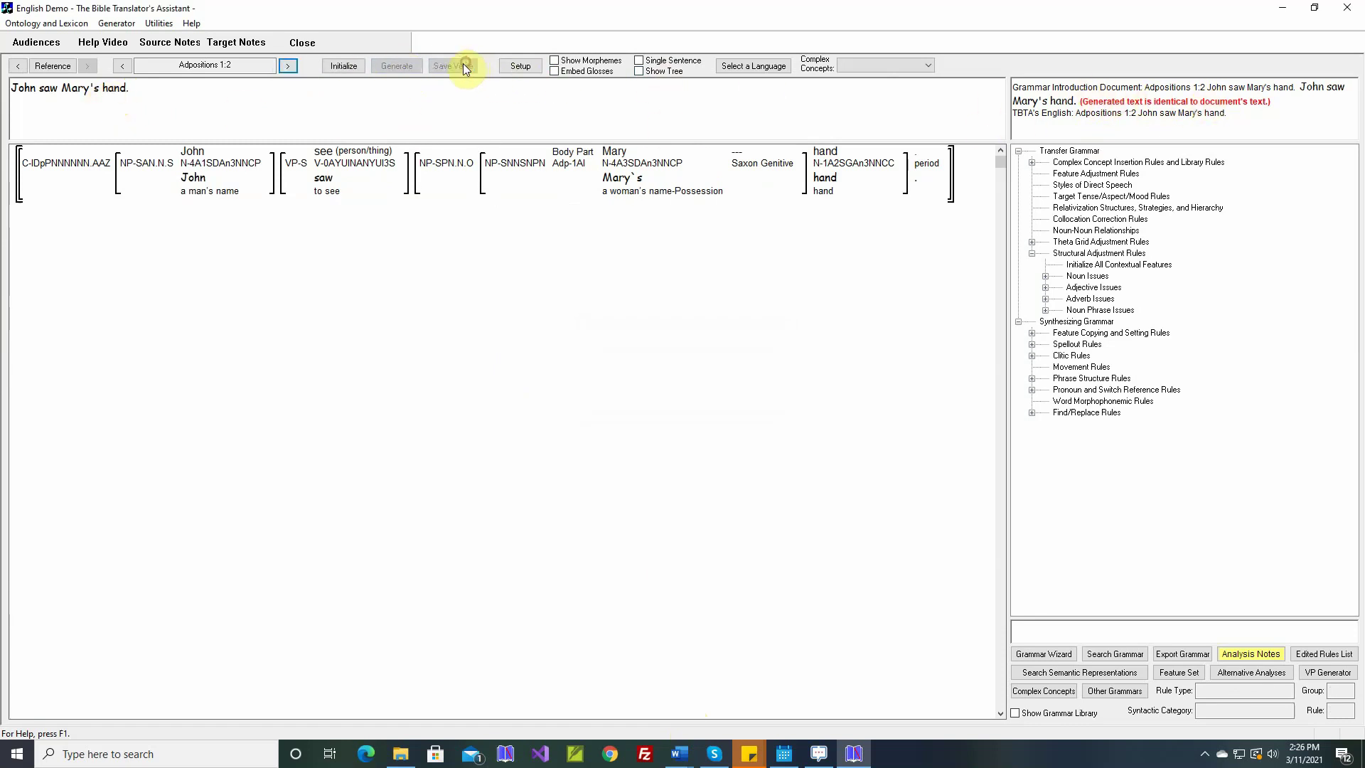
# Generate and save Adpositions 1:3, and go on to Adpositions 1:4.
pyautogui.click(288, 65)
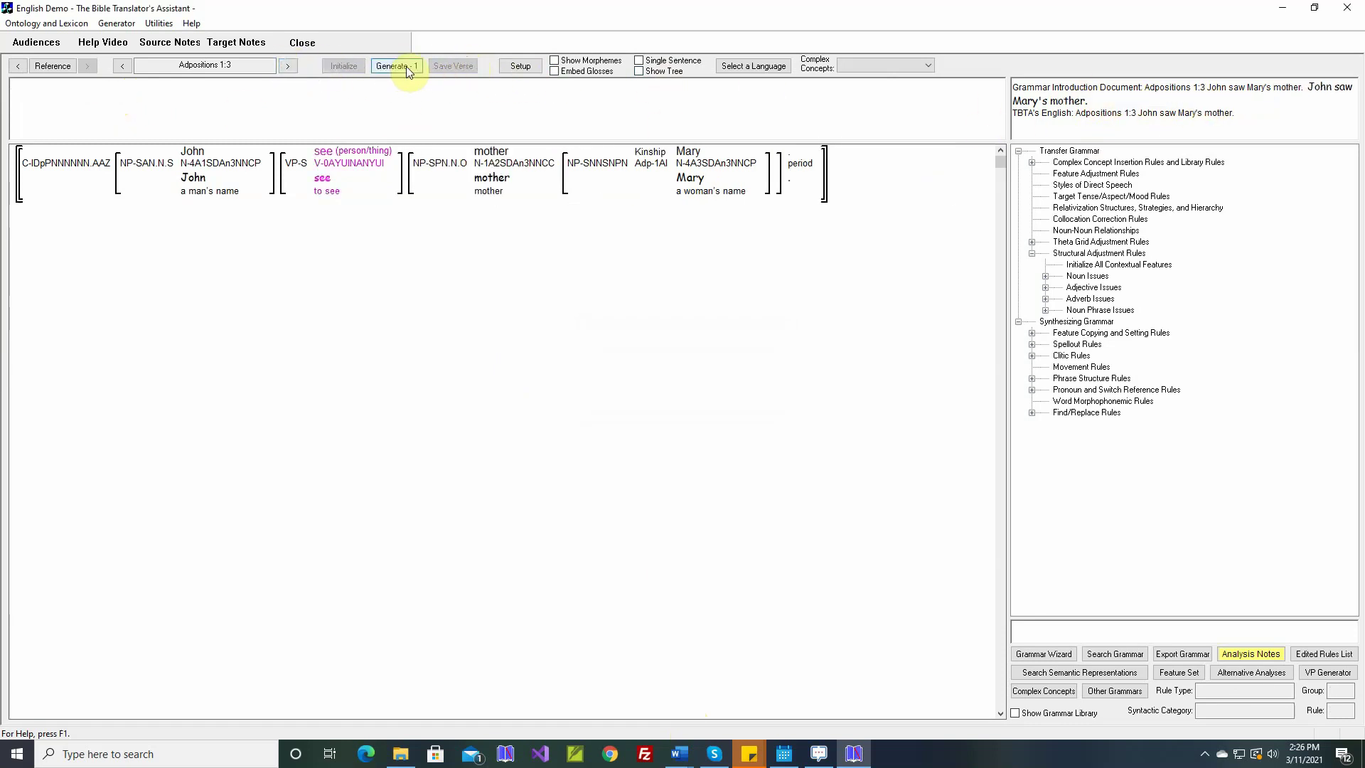
pyautogui.click(406, 67)
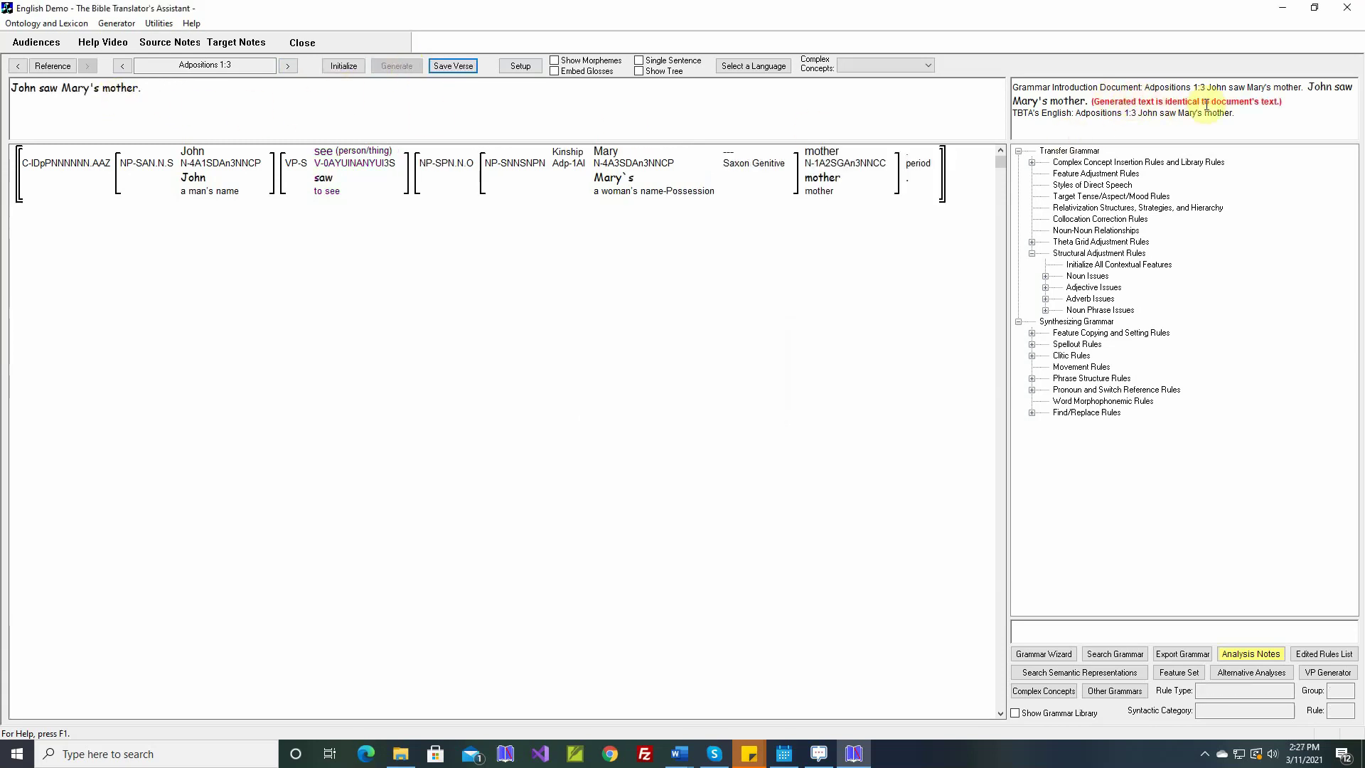
pyautogui.click(454, 67)
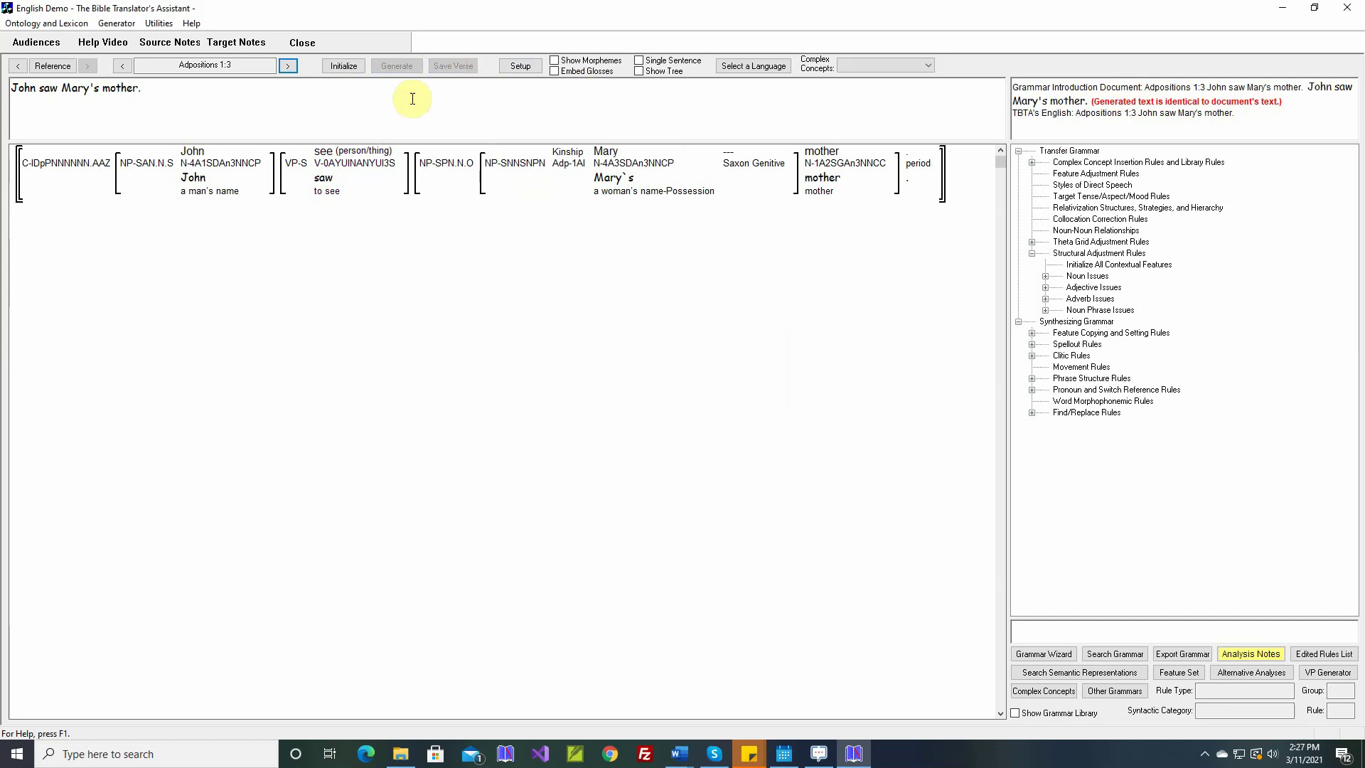
pyautogui.click(290, 66)
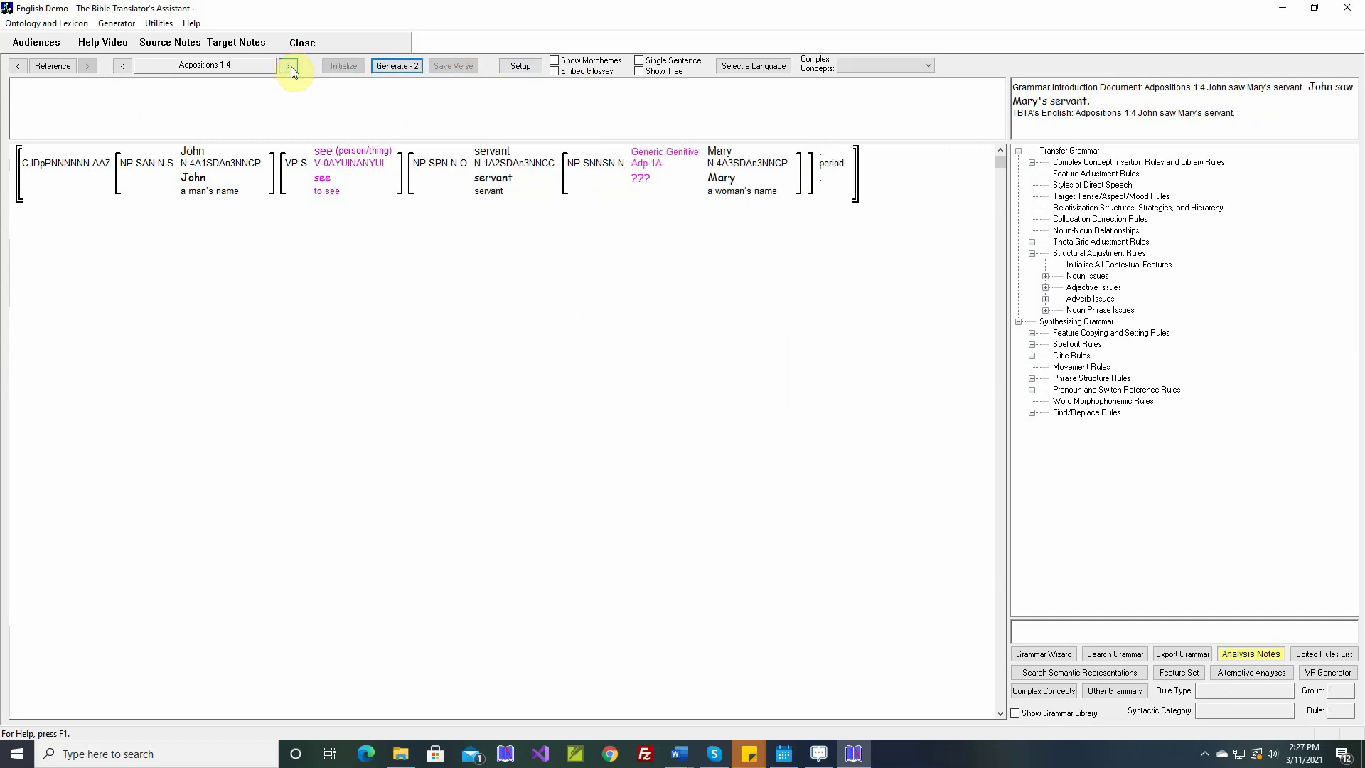